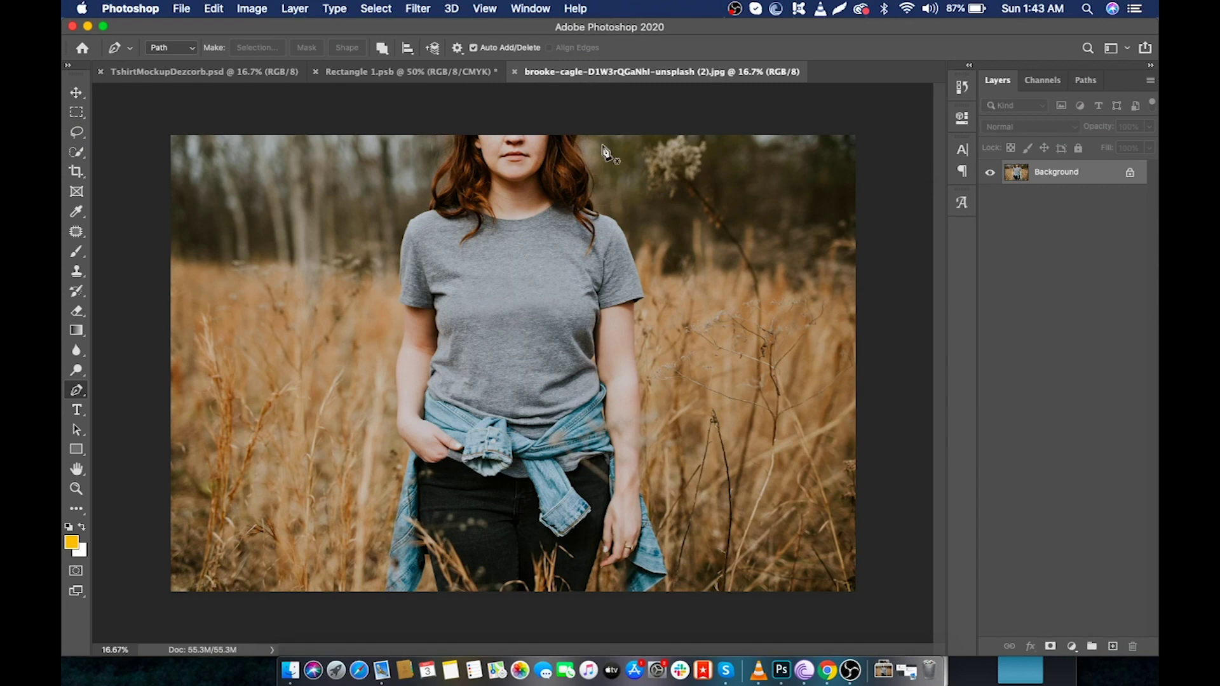
Convert the locked Background into a regular layer named Layer 0 in Normal mode at 100% opacity.
{"action": "double_click", "coordinate": [1063, 169]}
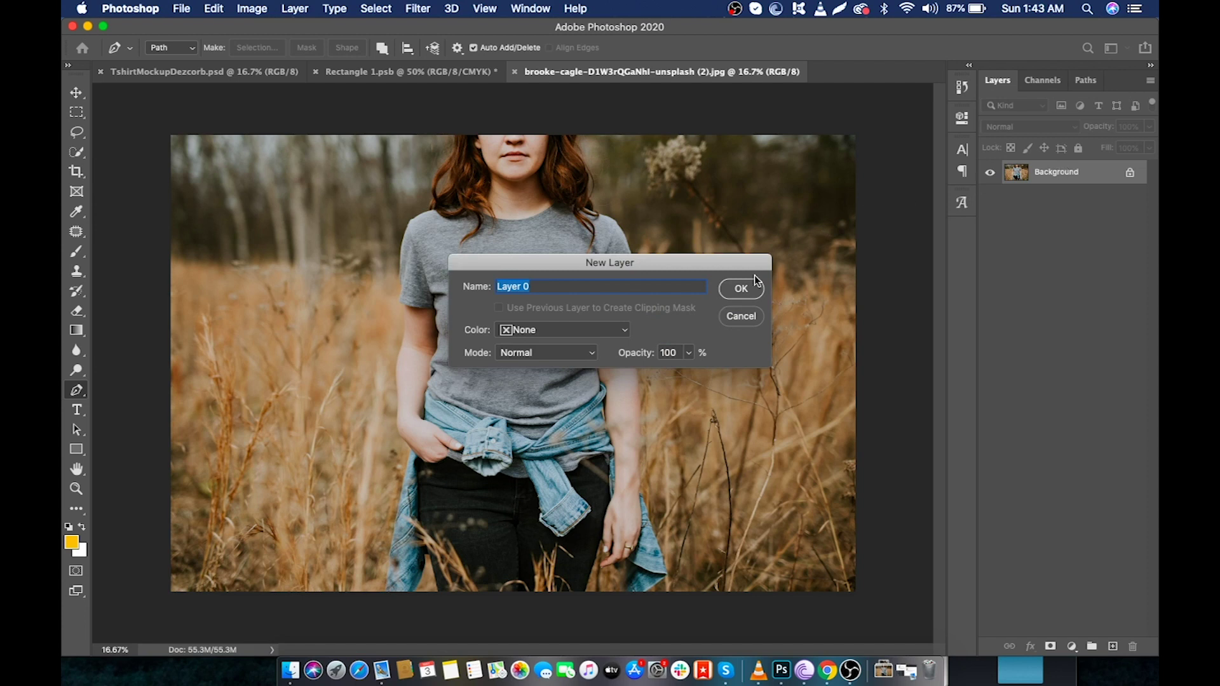
{"action": "left_click", "coordinate": [742, 289]}
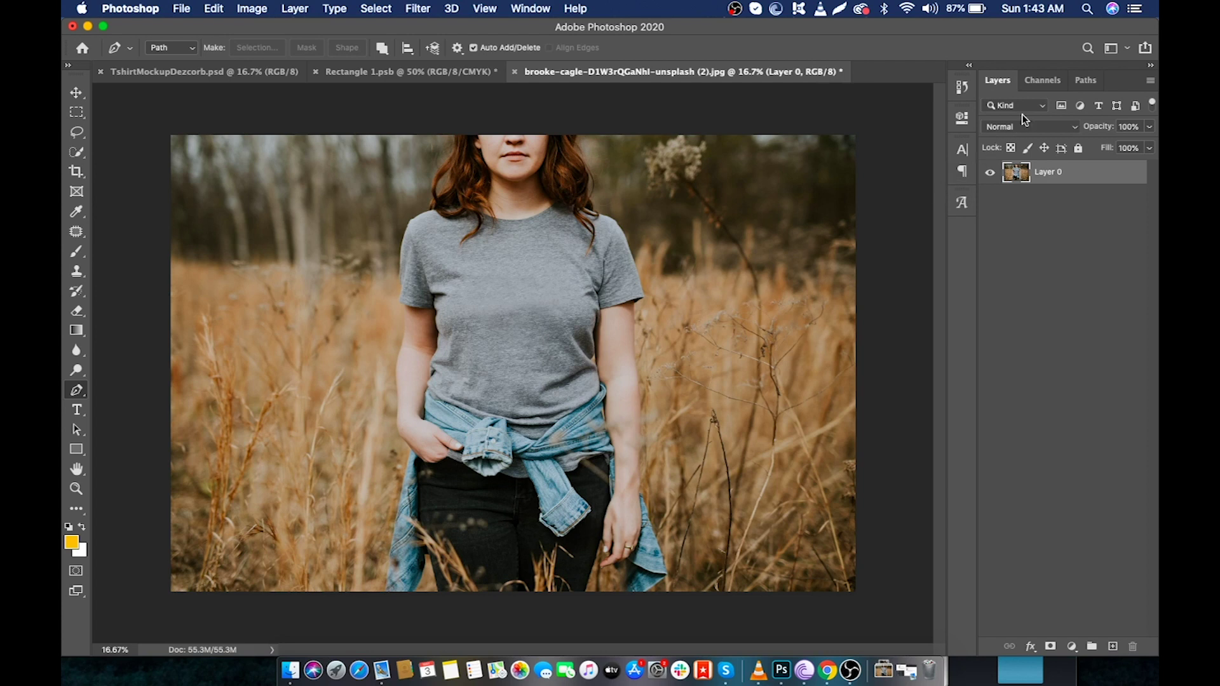
Compare the photo's Red, Green and Blue channels individually to judge the contrast of the T-shirt folds.
{"action": "left_click", "coordinate": [1047, 81]}
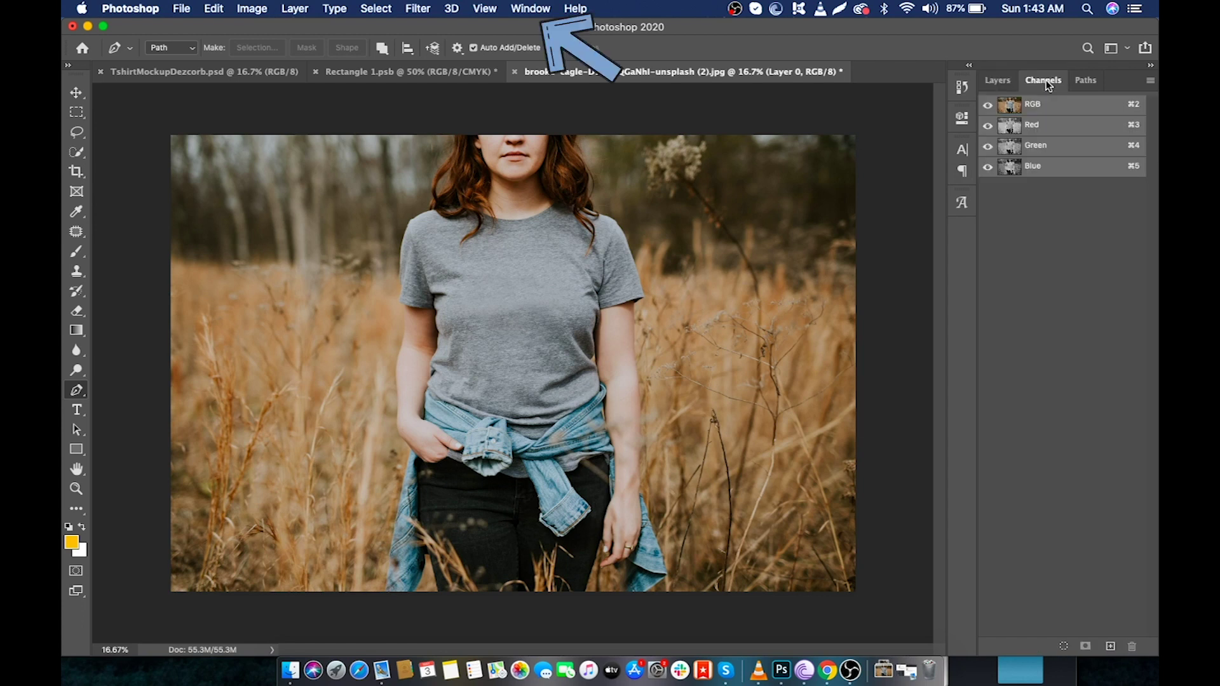
{"action": "left_click", "coordinate": [1043, 127]}
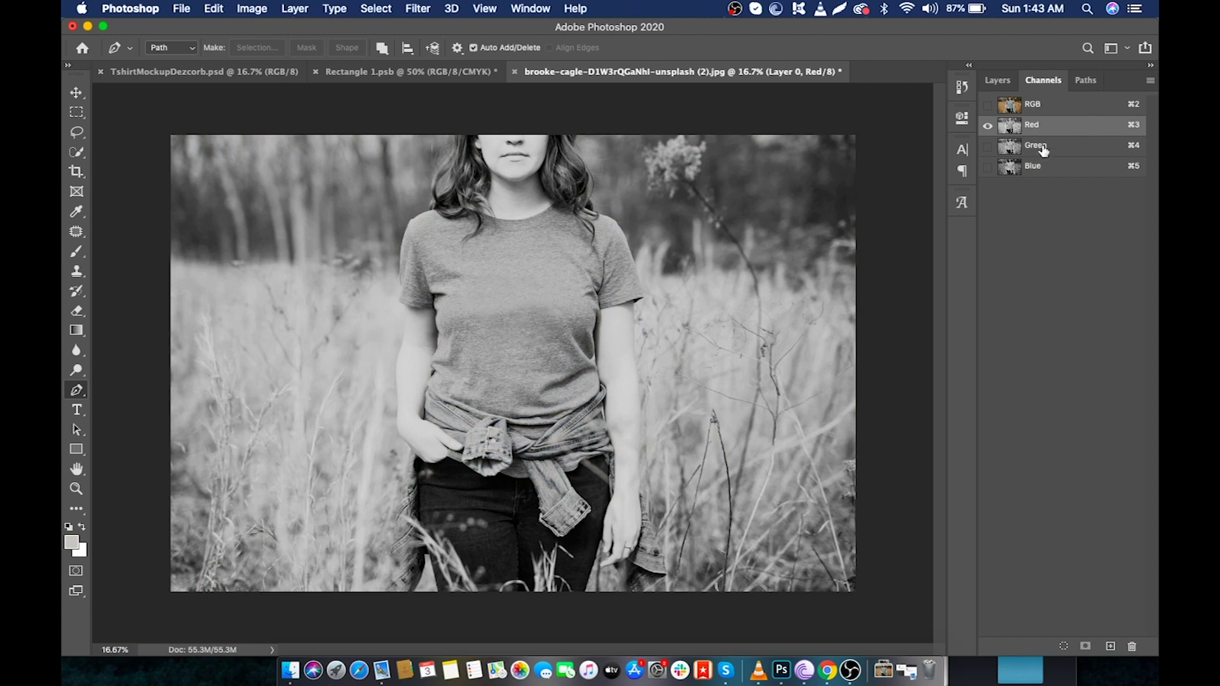
{"action": "left_click", "coordinate": [1044, 149]}
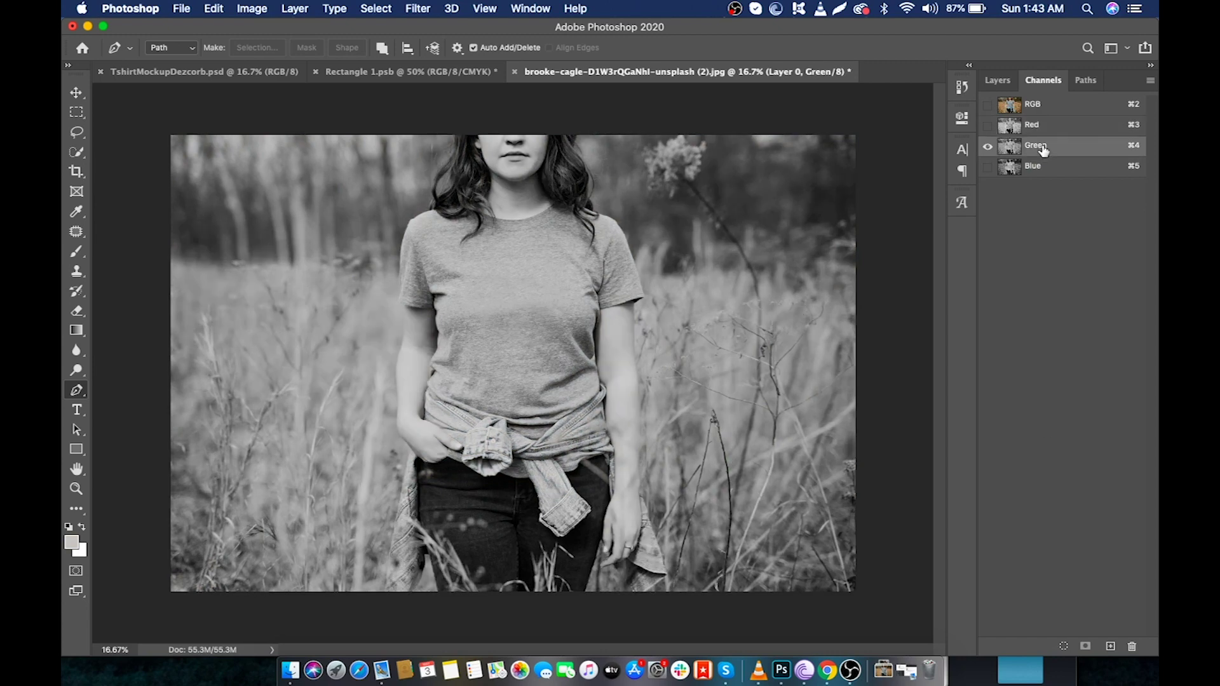
{"action": "left_click", "coordinate": [1043, 168]}
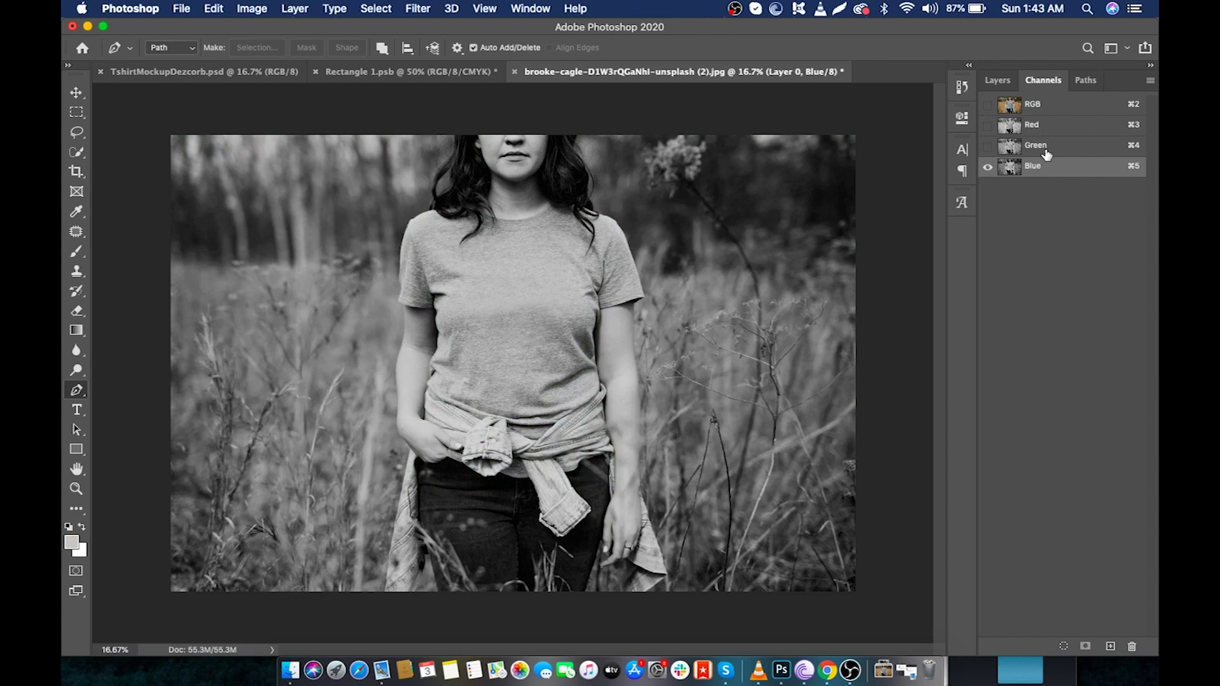
{"action": "left_click", "coordinate": [1046, 152]}
{"action": "left_click", "coordinate": [1049, 166]}
Duplicate the Blue channel into a new document named Untitled-1.
{"action": "right_click", "coordinate": [1055, 169]}
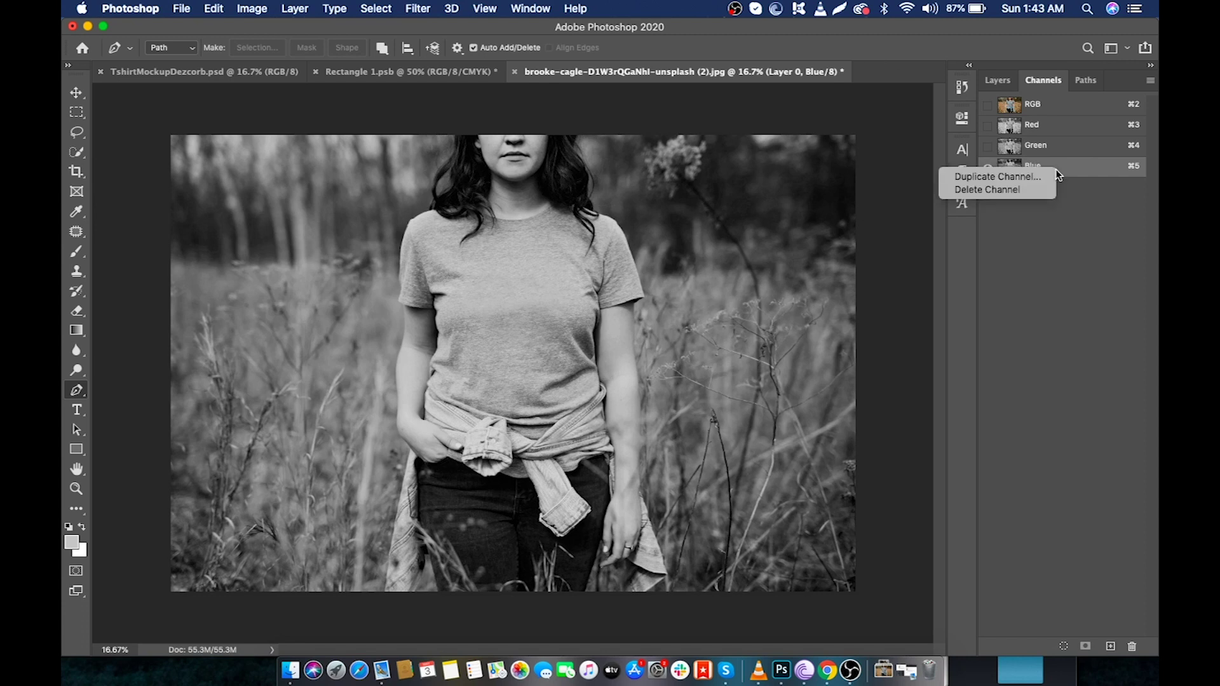
{"action": "left_click", "coordinate": [1033, 176]}
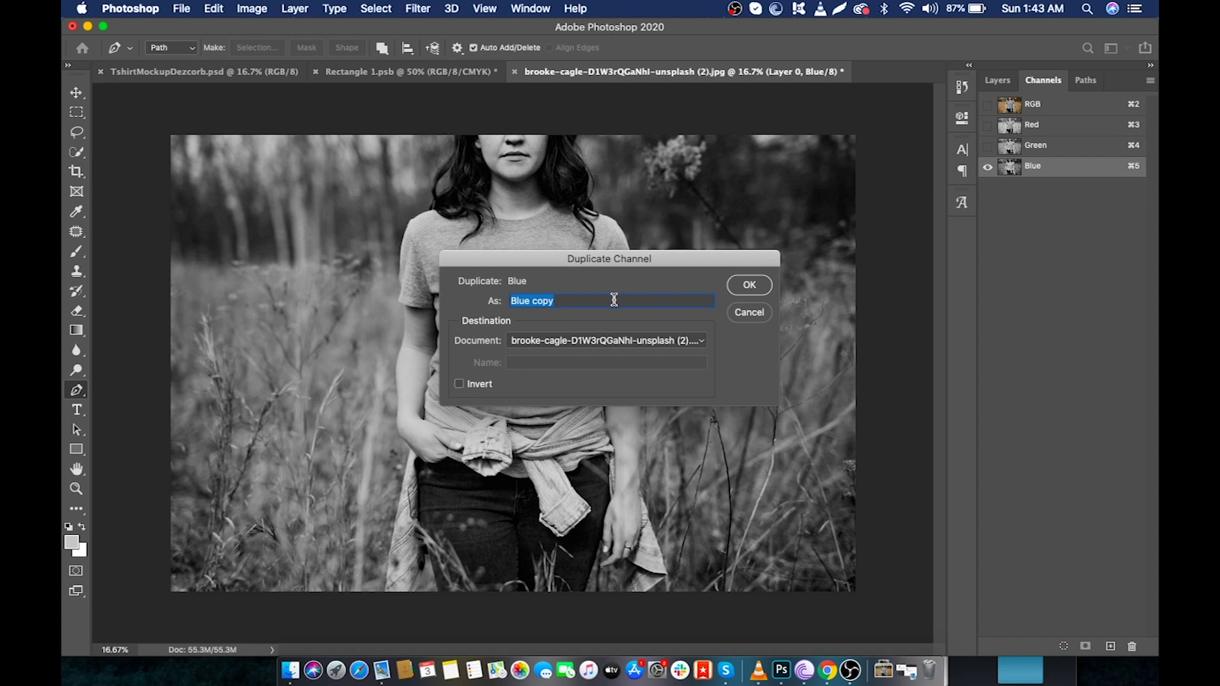
{"action": "left_click", "coordinate": [552, 339]}
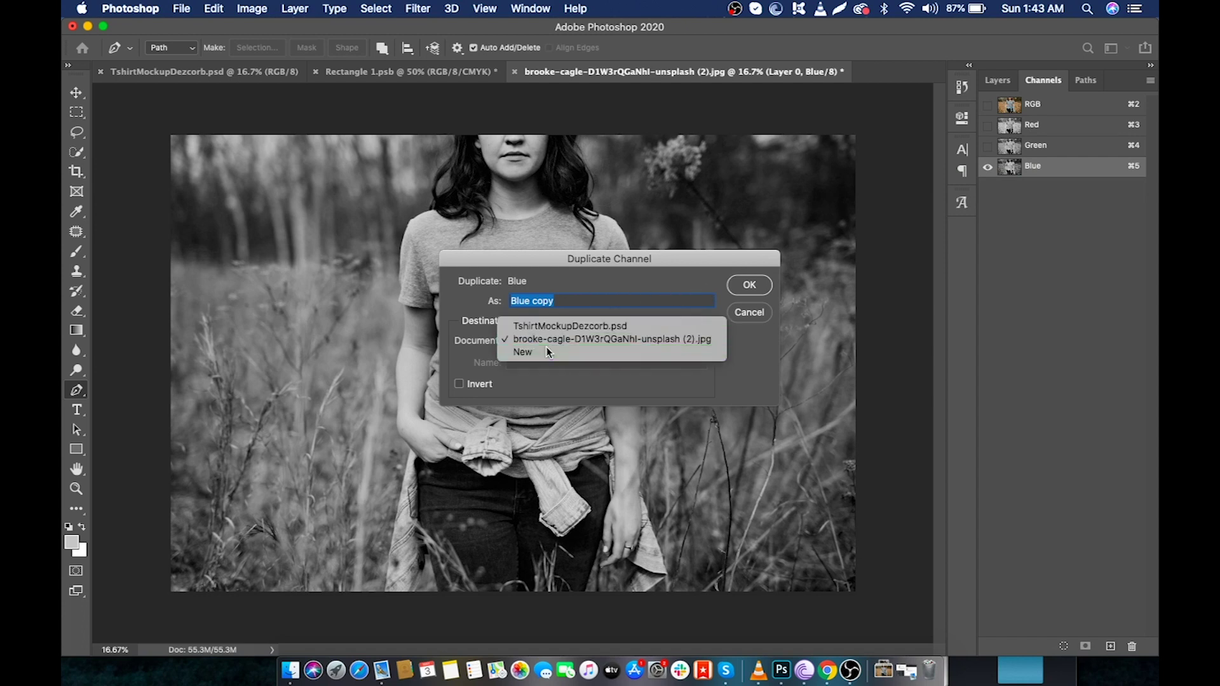
{"action": "left_click", "coordinate": [548, 352]}
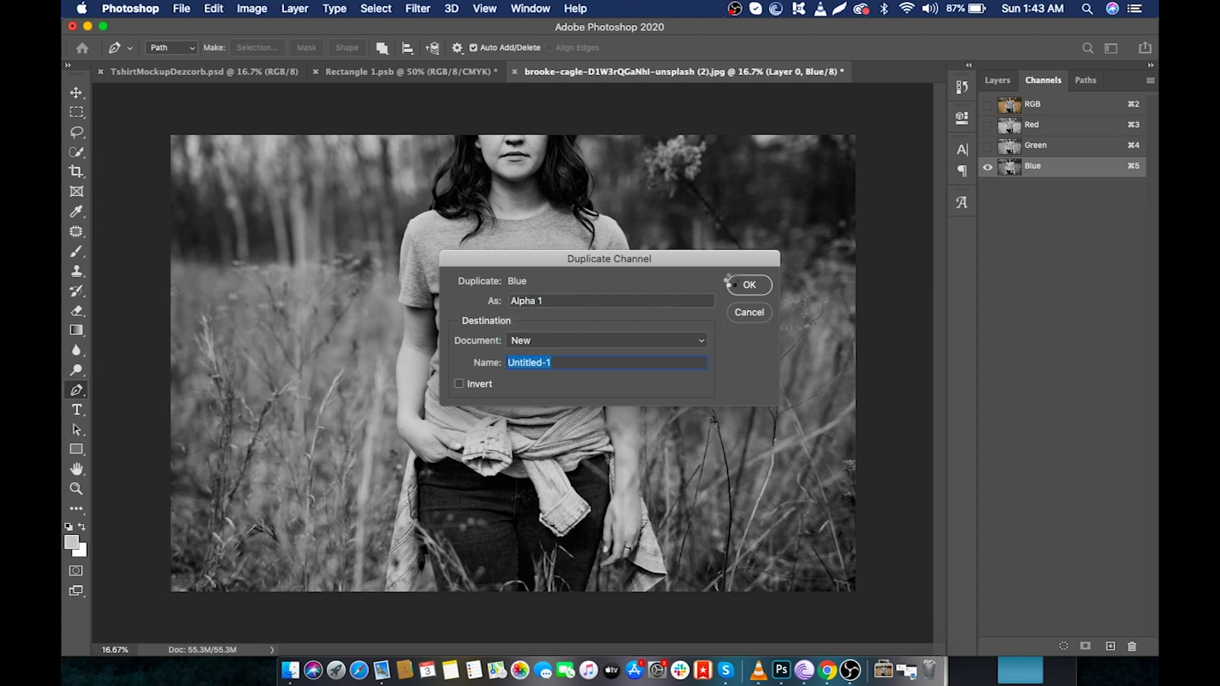
{"action": "left_click", "coordinate": [732, 285]}
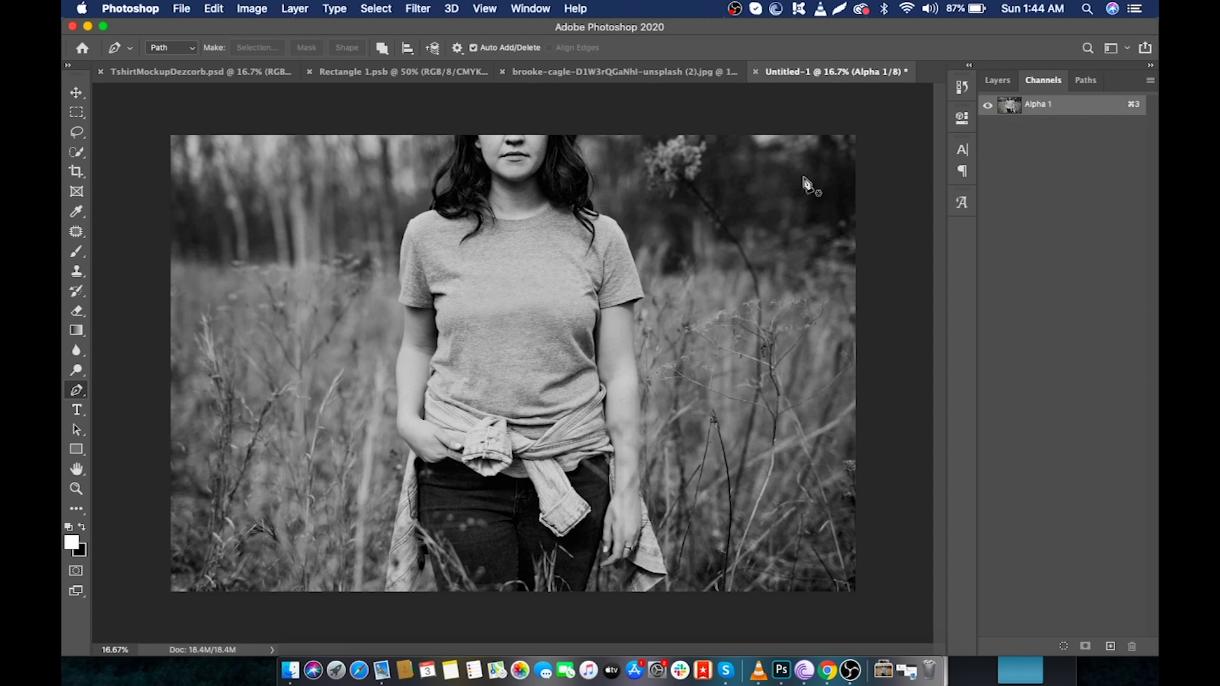
Apply a Gaussian Blur with a 1.0 pixel radius to the duplicated channel.
{"action": "left_click", "coordinate": [418, 10]}
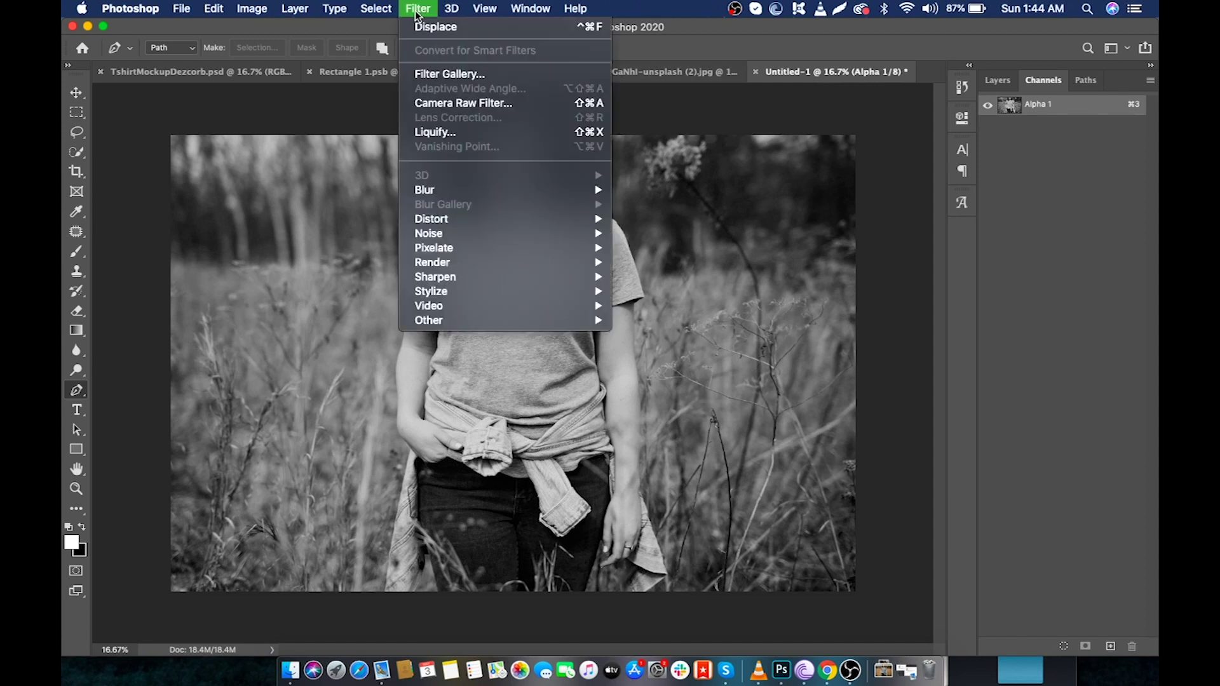
{"action": "mouse_move", "coordinate": [498, 189]}
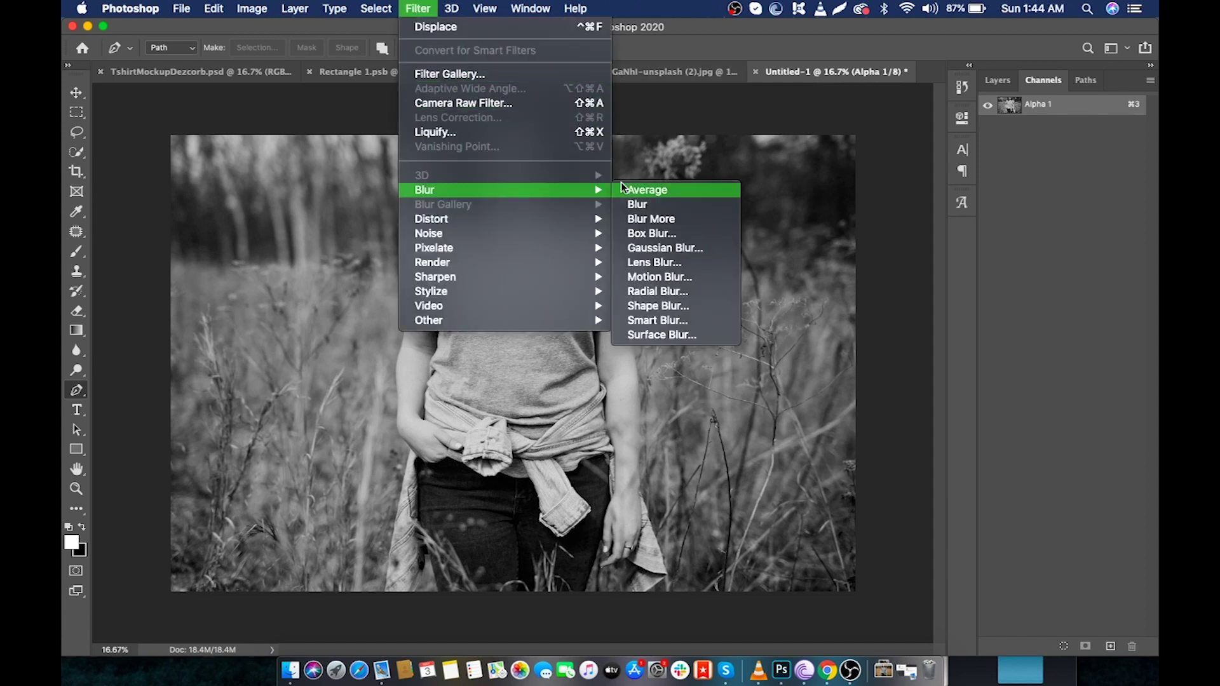
{"action": "left_click", "coordinate": [648, 248]}
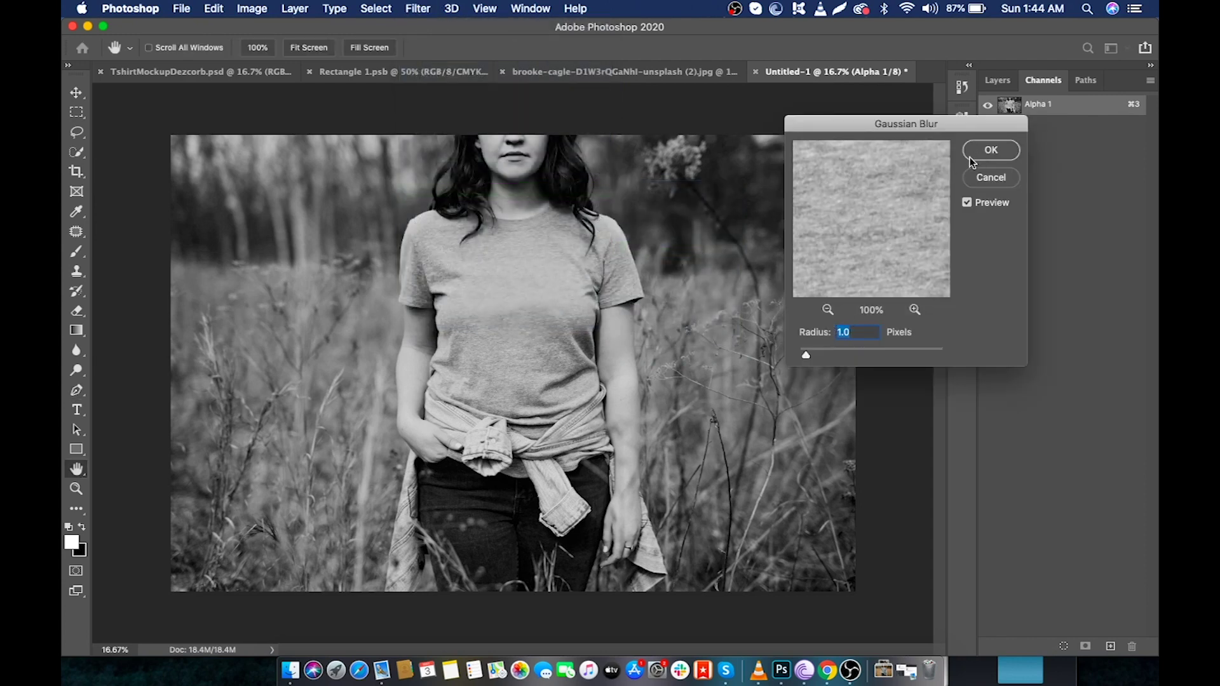
{"action": "left_click", "coordinate": [990, 151]}
{"action": "key", "text": "p"}
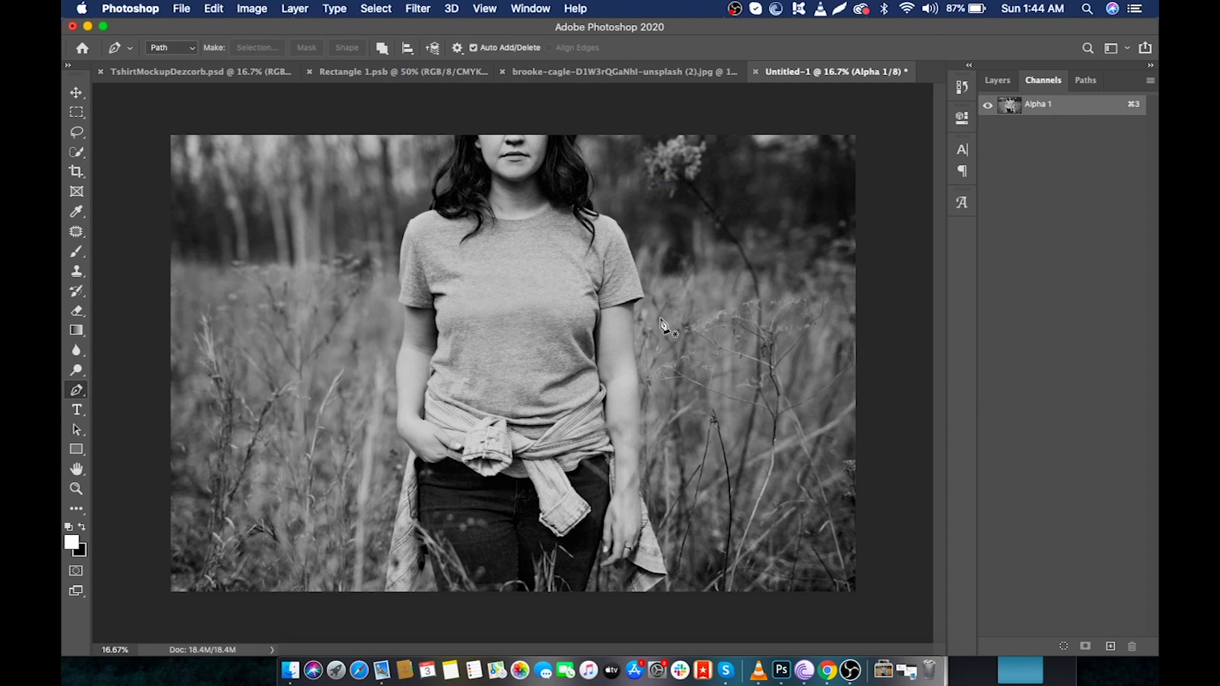
Save the blurred channel document as displacement.psd in Photoshop format inside the Displacement folder on the Desktop.
{"action": "left_click", "coordinate": [180, 8]}
{"action": "left_click", "coordinate": [232, 182]}
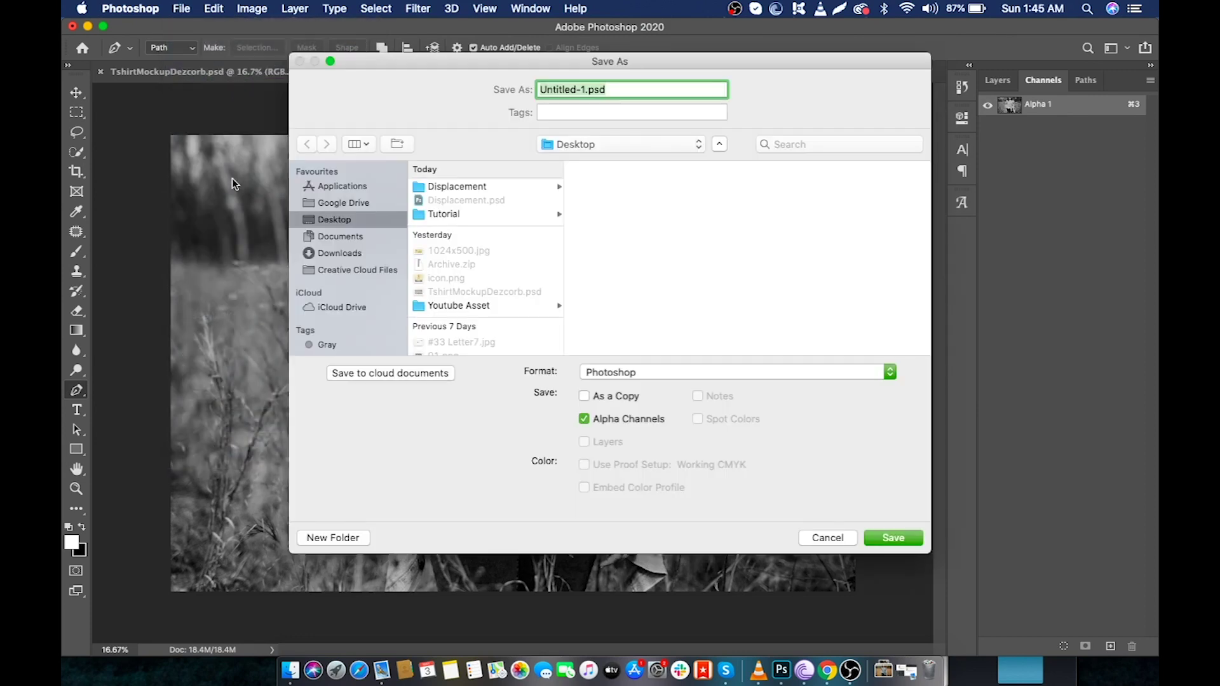
{"action": "left_click", "coordinate": [439, 185]}
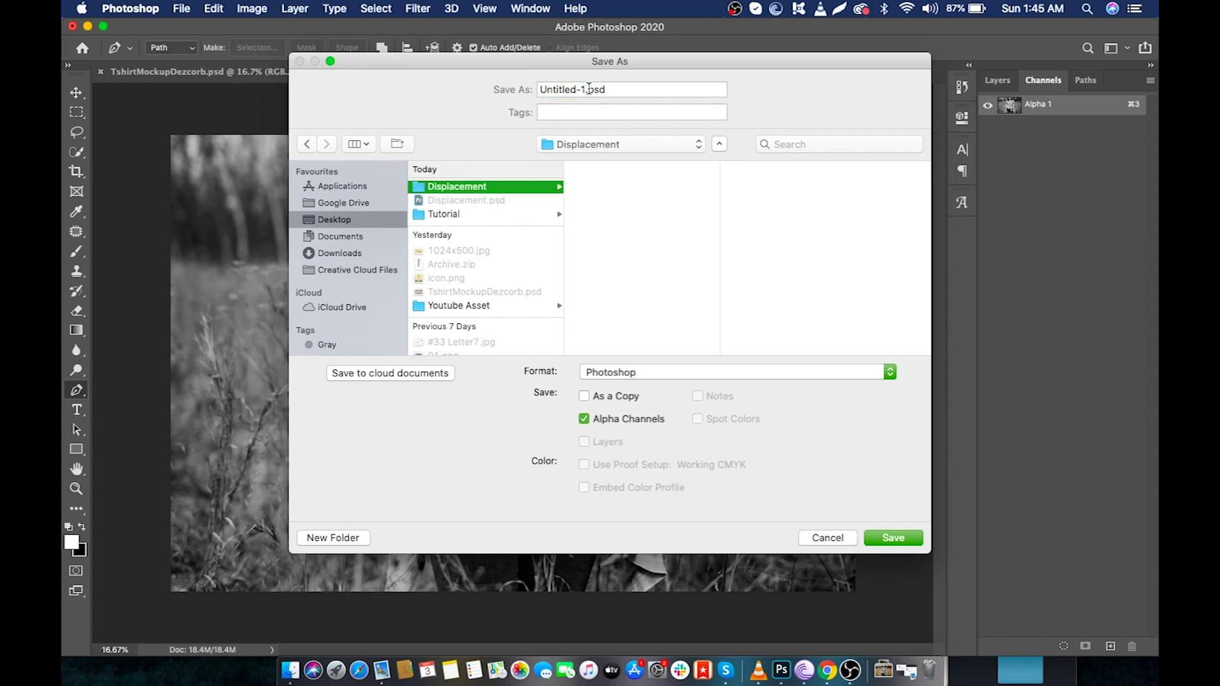
{"action": "key", "text": "Tab"}
{"action": "type", "text": "displa"}
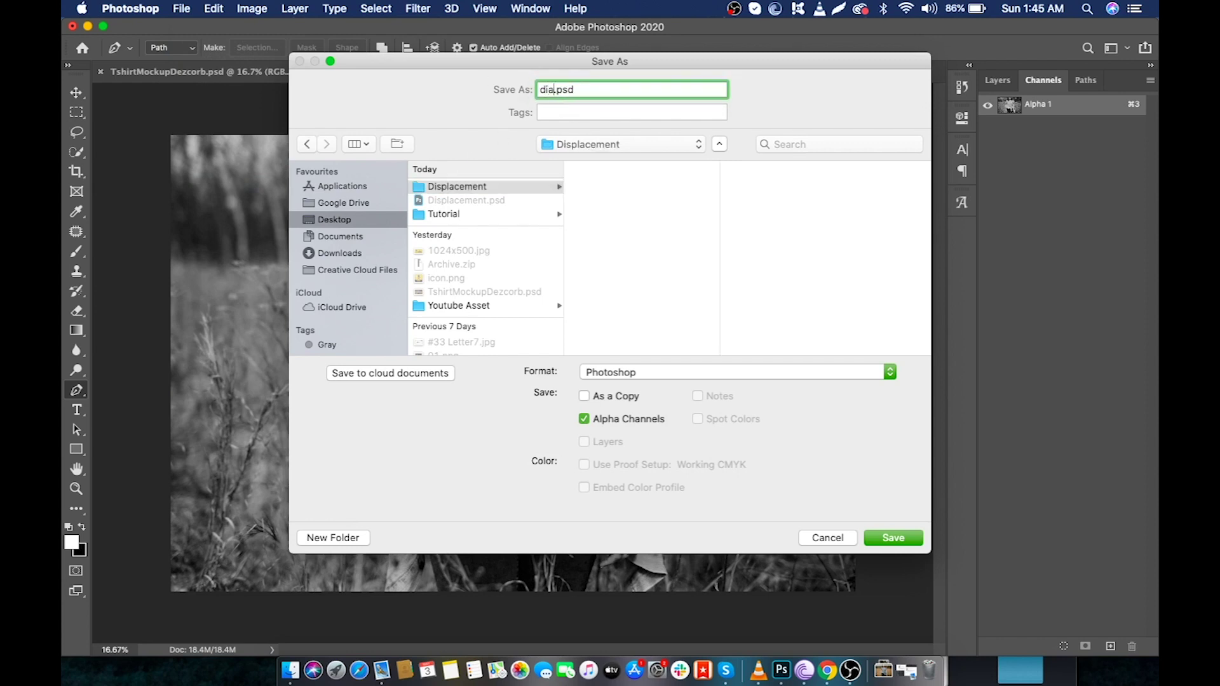
{"action": "type", "text": "cement"}
{"action": "left_click", "coordinate": [871, 537]}
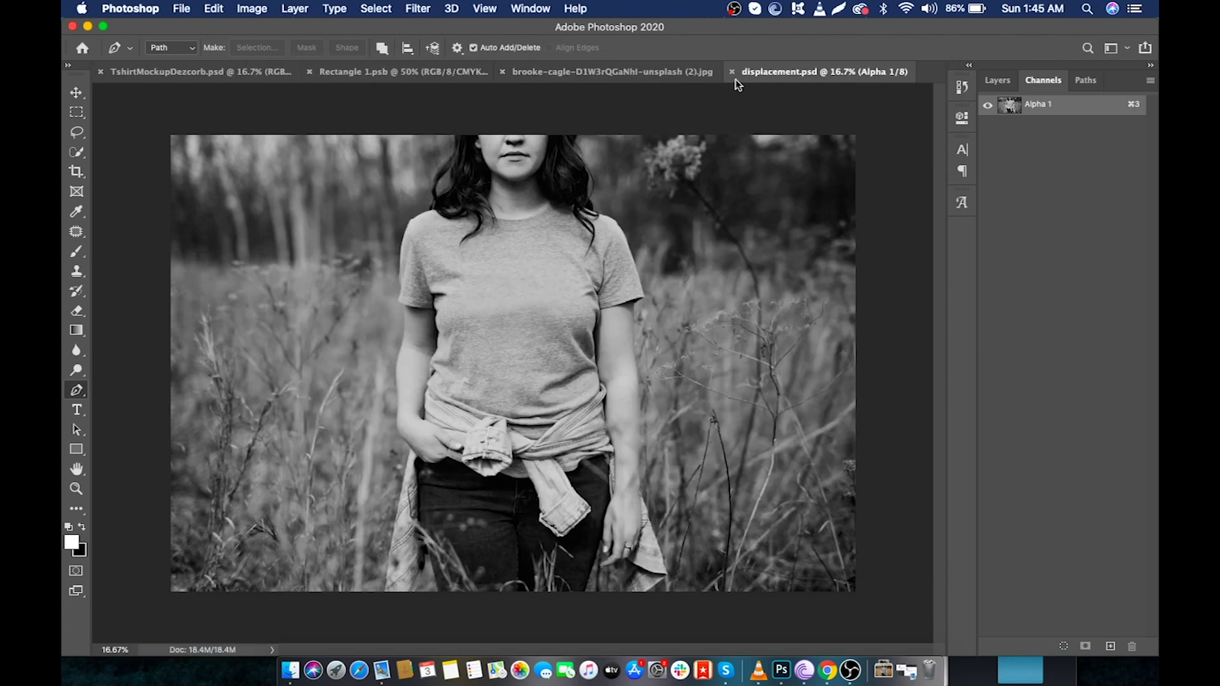
Close displacement.psd and return the photo to its full RGB composite and layer list.
{"action": "left_click", "coordinate": [733, 73]}
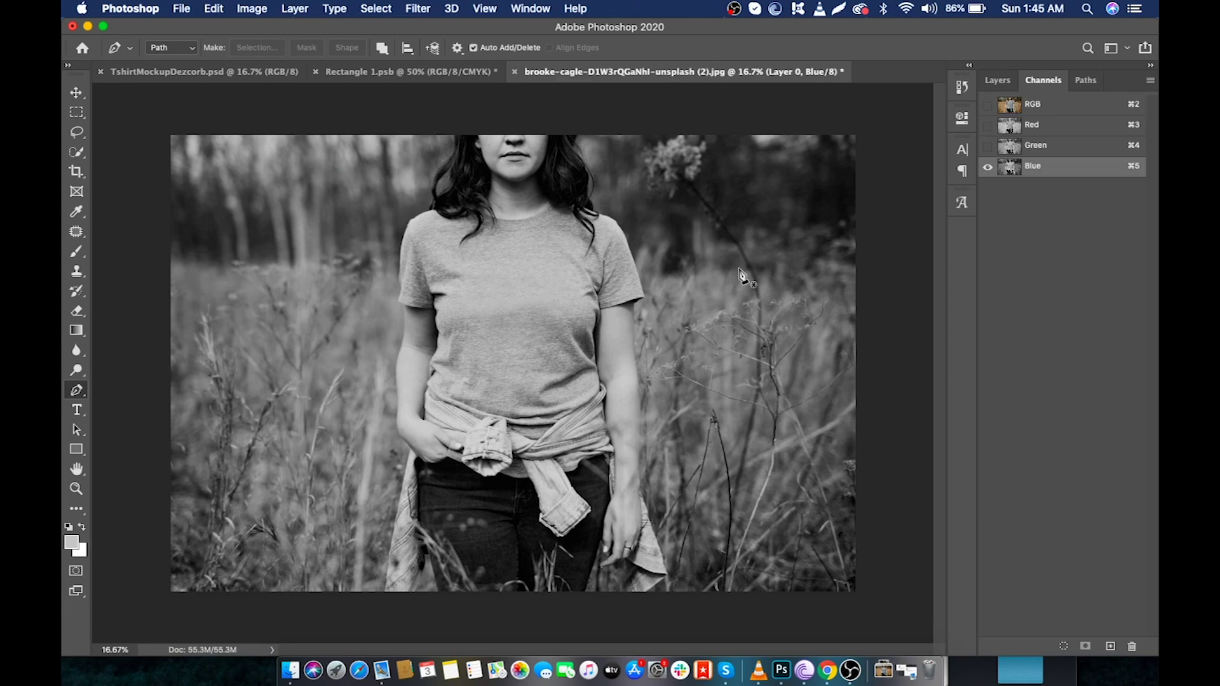
{"action": "left_click", "coordinate": [1063, 108]}
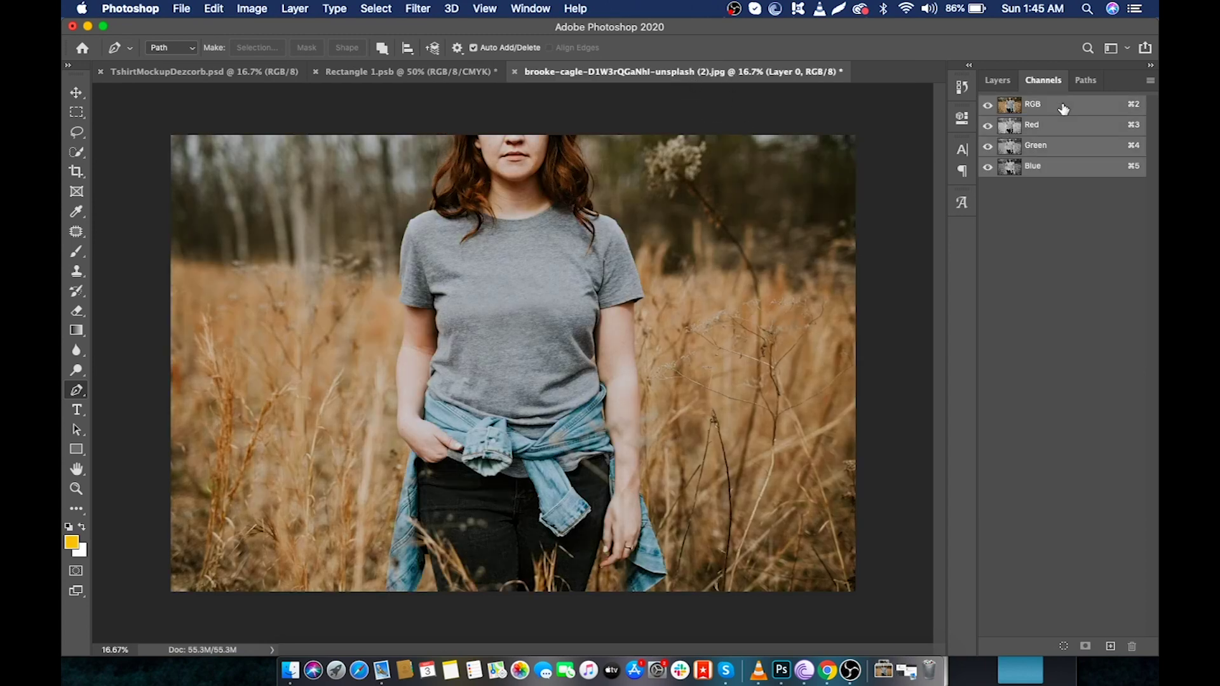
{"action": "left_click", "coordinate": [1011, 86]}
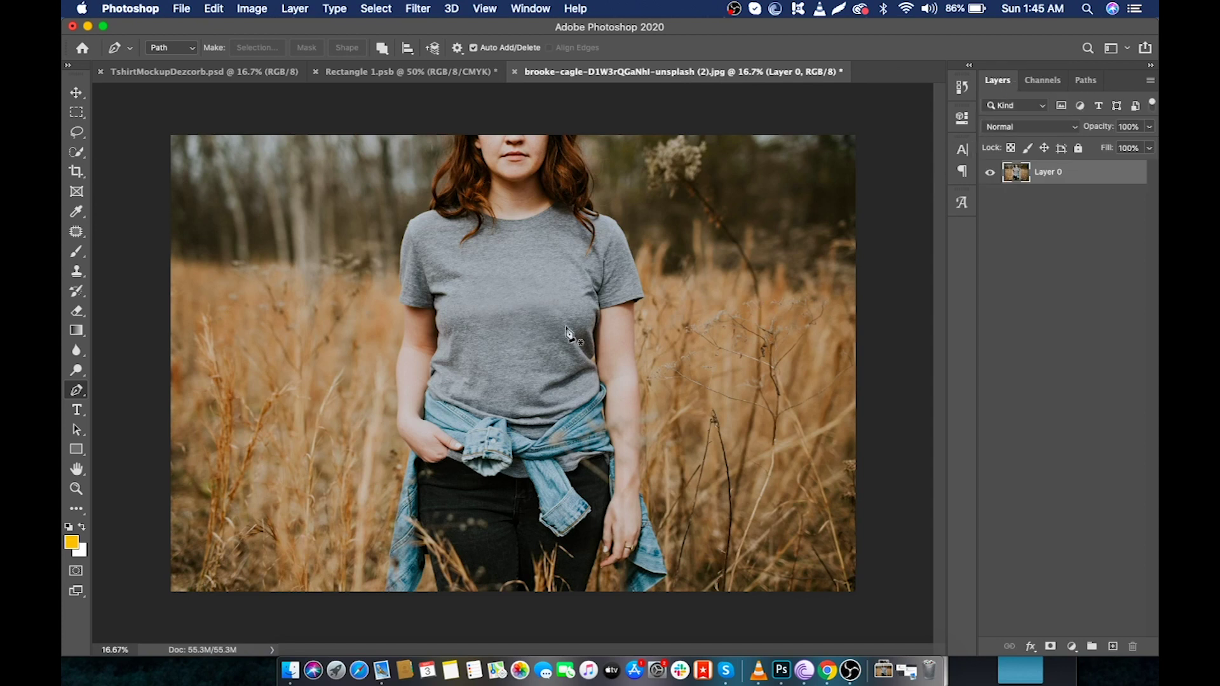
Draw a white rectangle about 1371 by 1573 px over the T-shirt front and convert it to a smart object.
{"action": "left_click", "coordinate": [77, 450]}
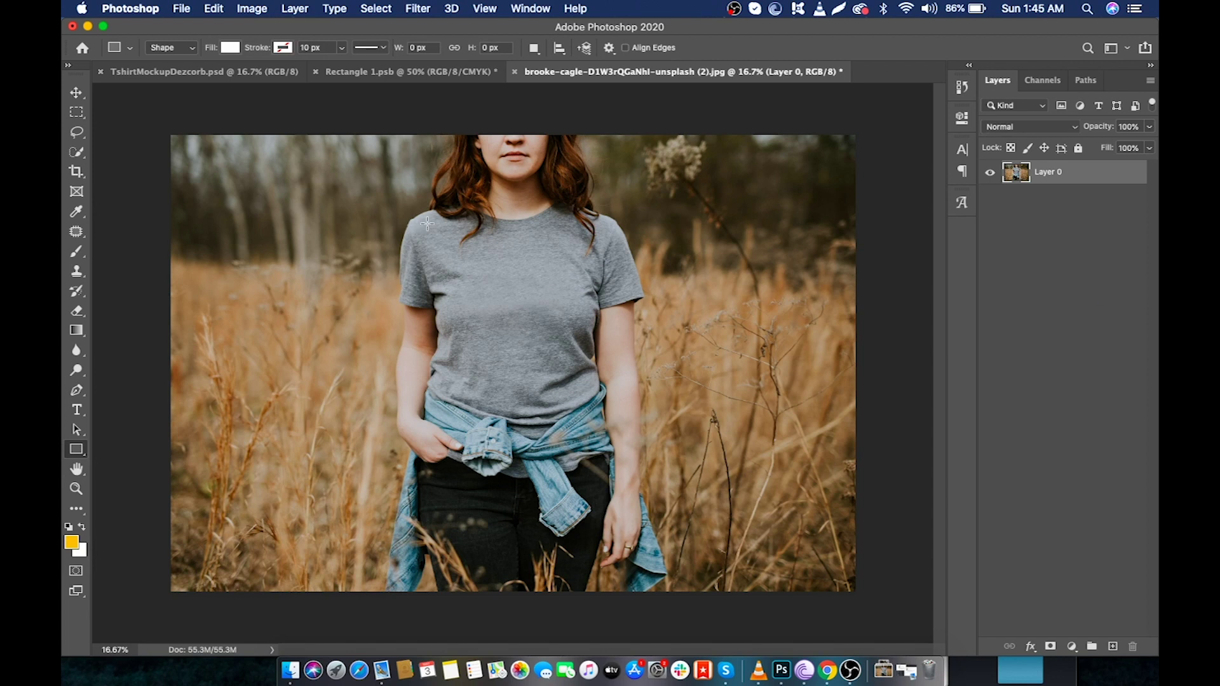
{"action": "left_click_drag", "start_coordinate": [427, 221], "coordinate": [602, 421]}
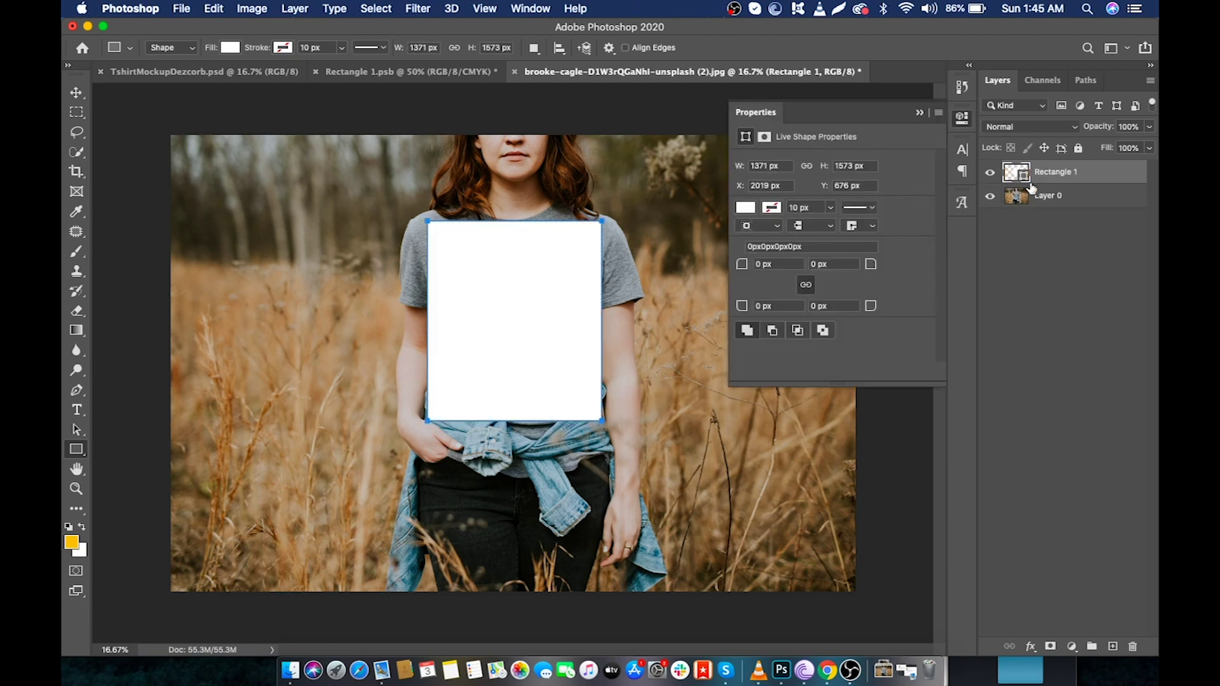
{"action": "right_click", "coordinate": [1067, 176]}
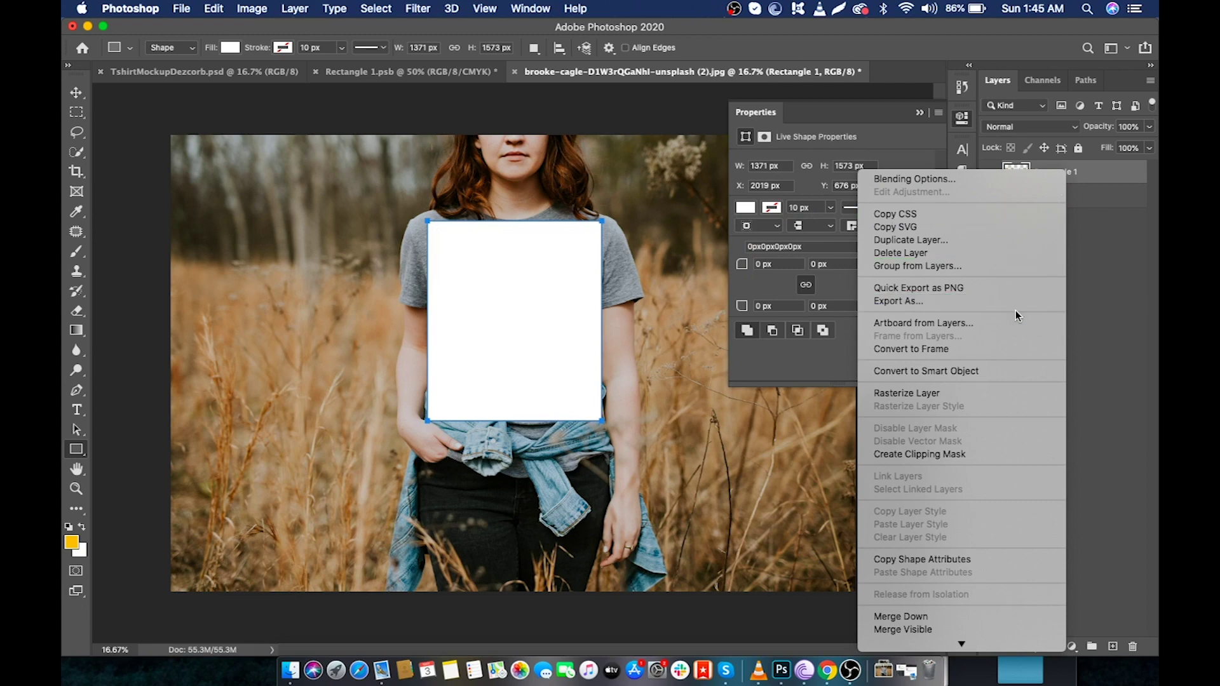
{"action": "left_click", "coordinate": [1005, 372]}
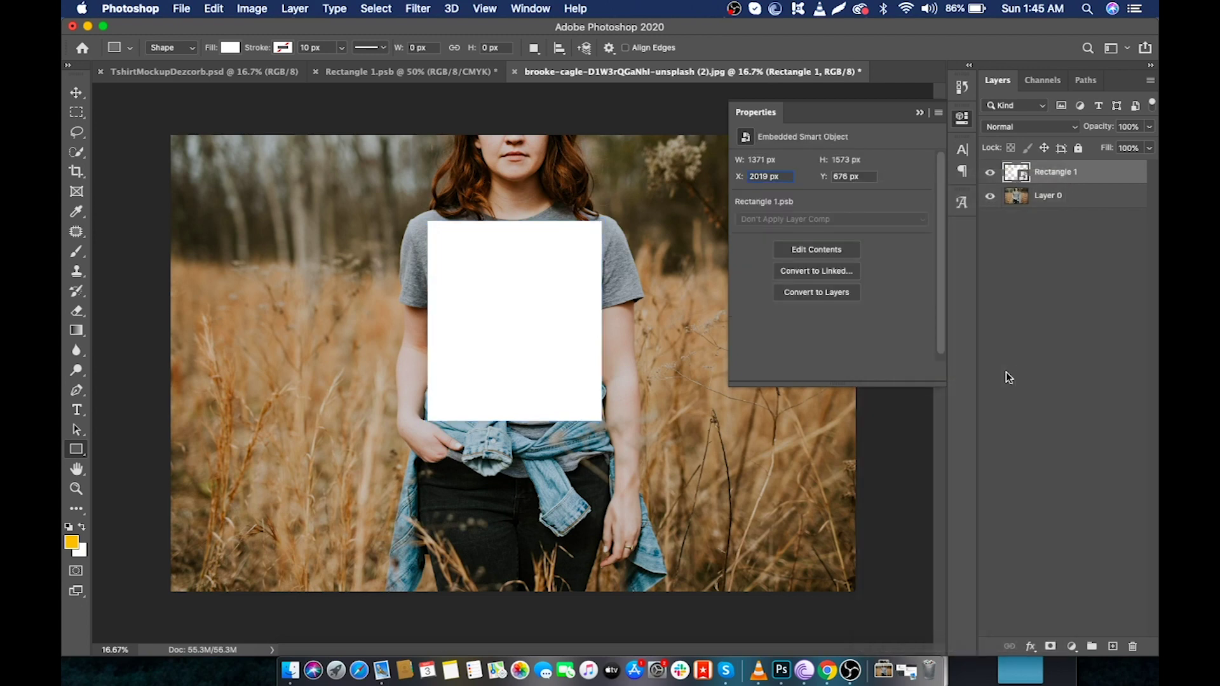
{"action": "left_click", "coordinate": [920, 113]}
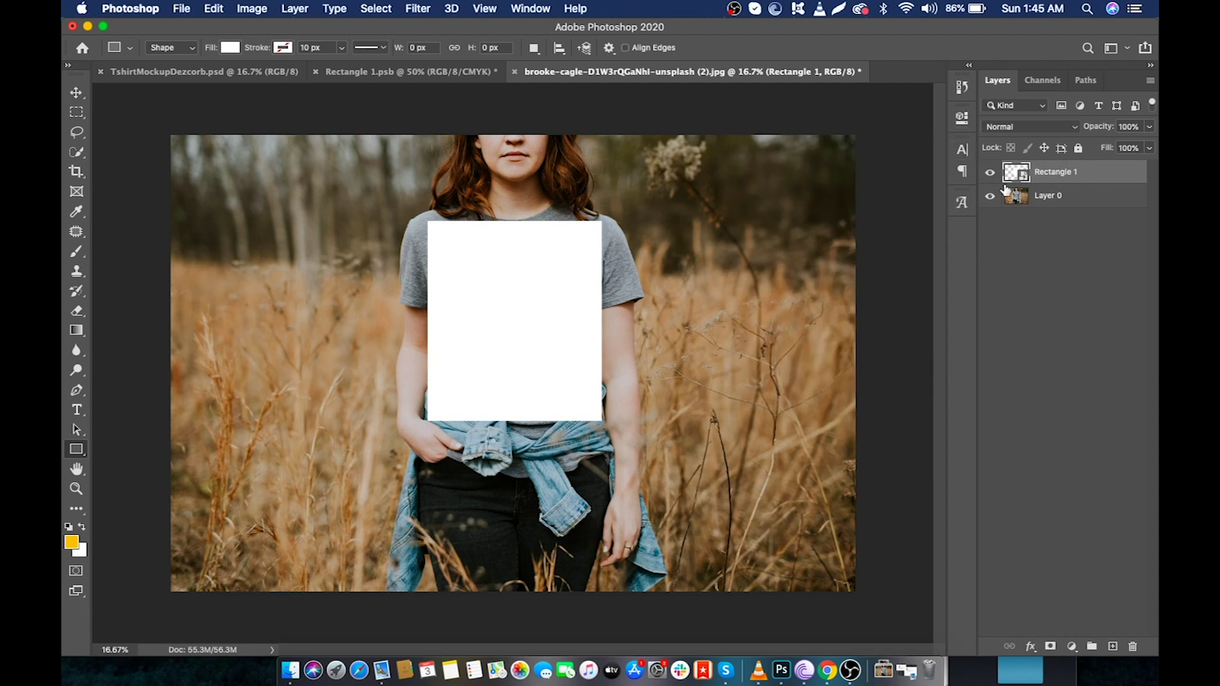
Open the contents of the Rectangle 1 smart object and hide its white rectangle layer.
{"action": "right_click", "coordinate": [1107, 173]}
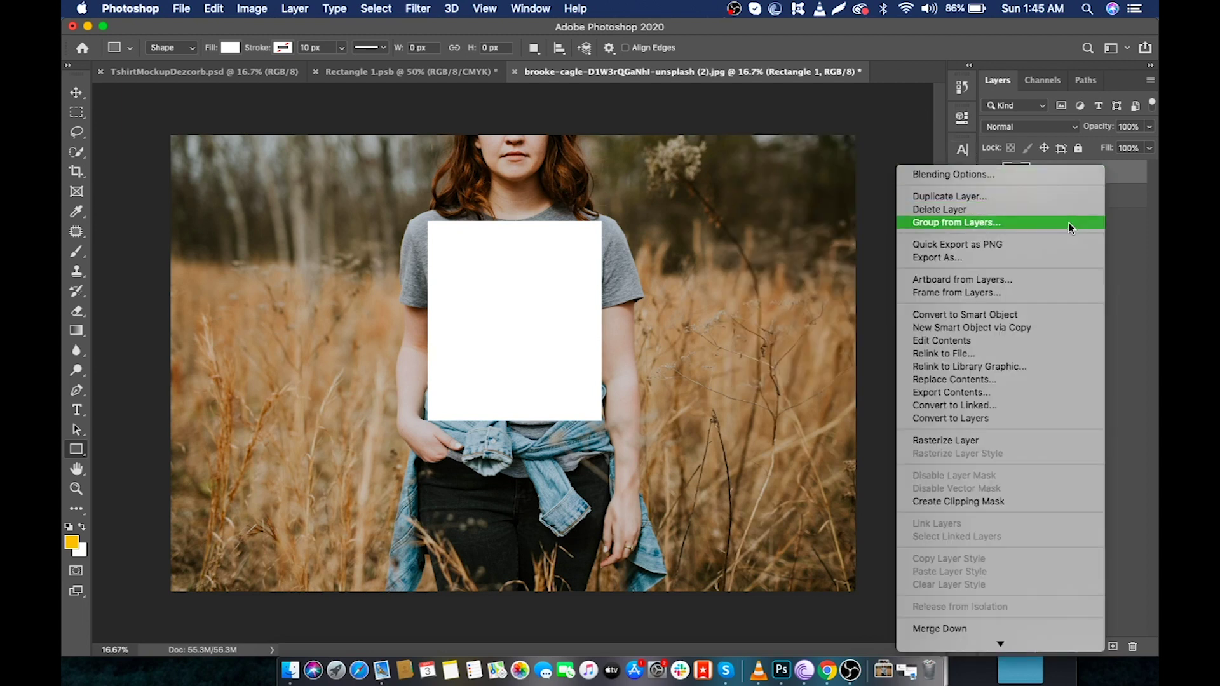
{"action": "left_click", "coordinate": [1021, 342]}
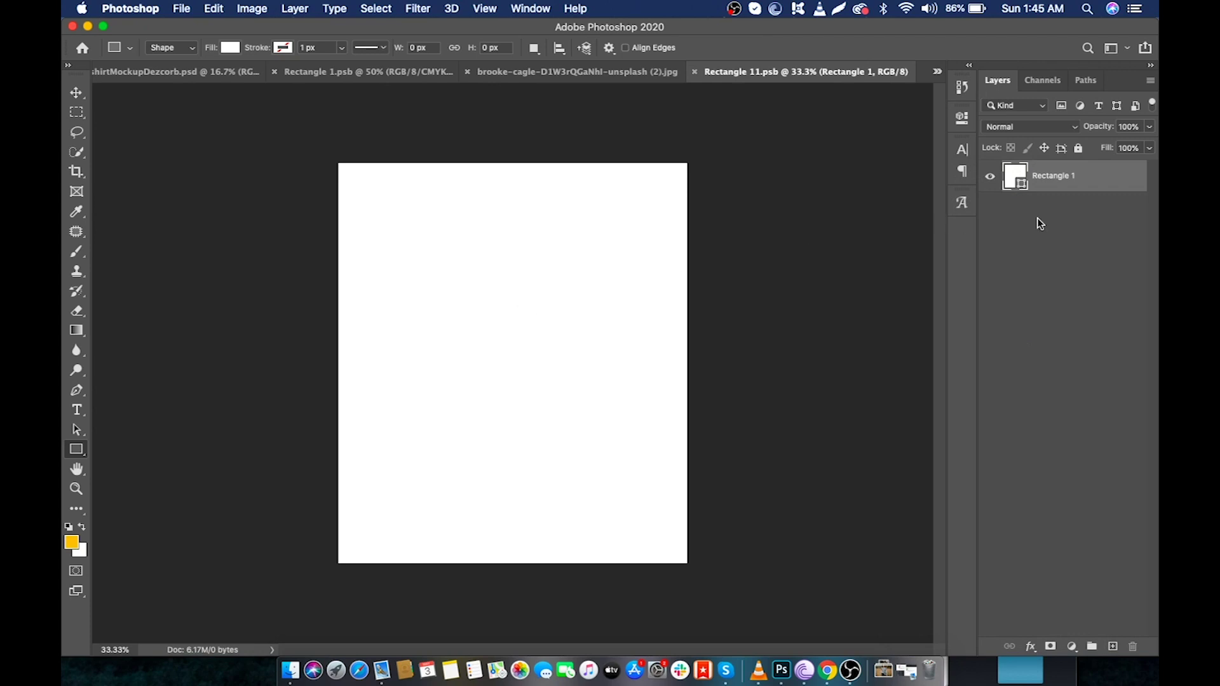
{"action": "left_click", "coordinate": [991, 178]}
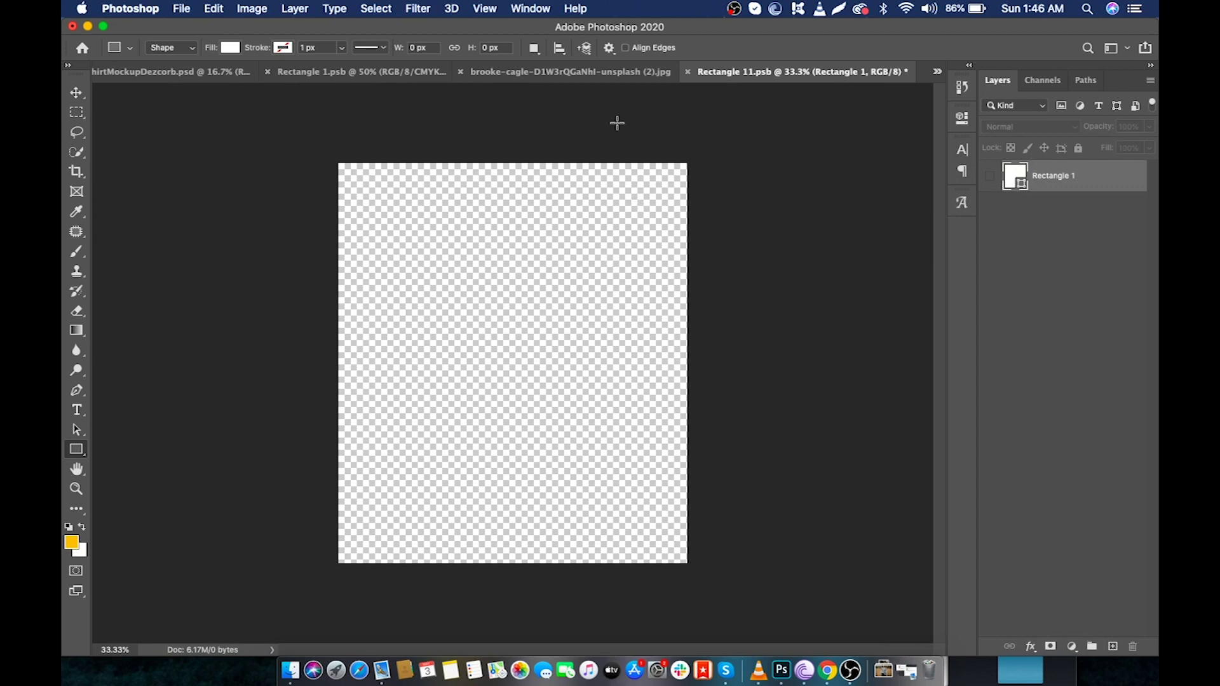
Copy the Group 1 logo artwork from Rectangle 1.psb into Rectangle 11.psb with the Move tool.
{"action": "key", "text": "v"}
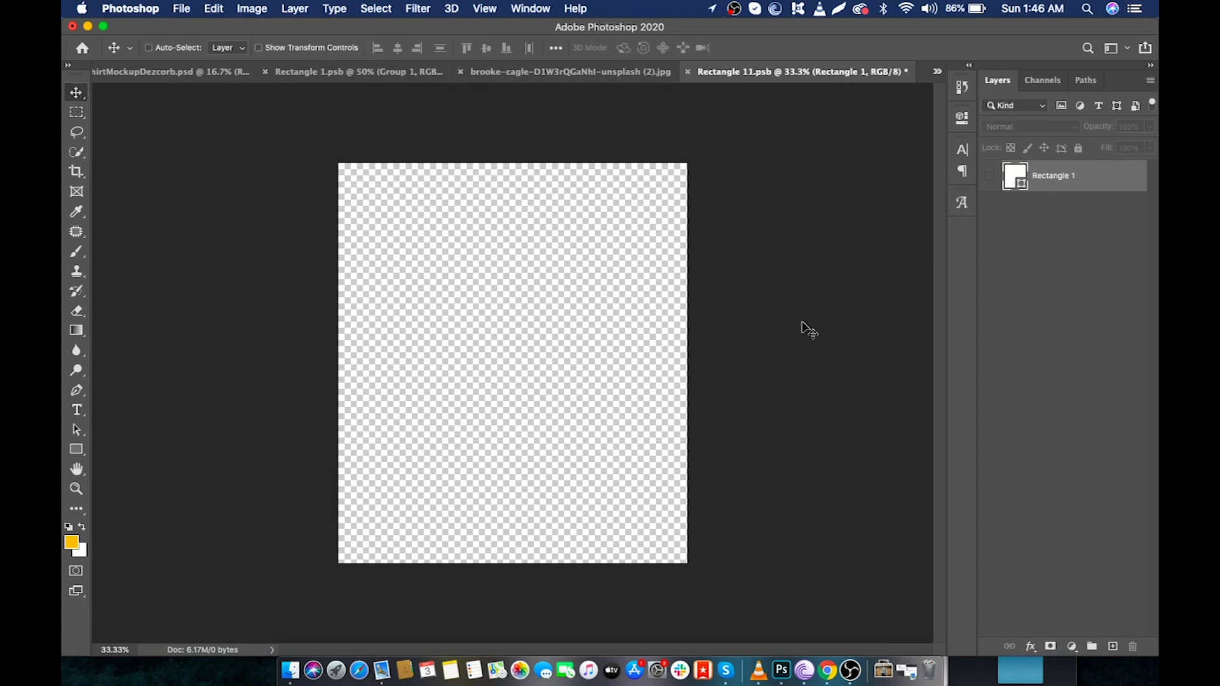
{"action": "left_click", "coordinate": [390, 70]}
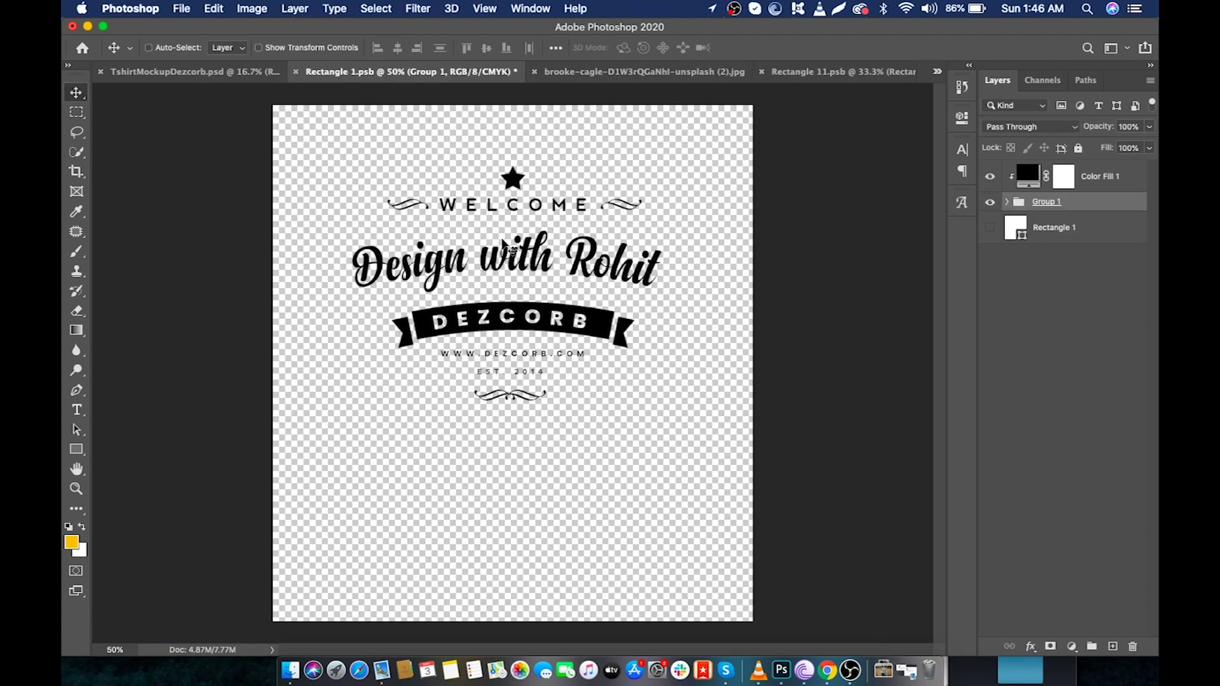
{"action": "mouse_move", "coordinate": [507, 248]}
{"action": "left_mouse_down"}
{"action": "mouse_move", "coordinate": [525, 225]}
{"action": "mouse_move", "coordinate": [788, 94]}
{"action": "mouse_move", "coordinate": [795, 78]}
{"action": "mouse_move", "coordinate": [521, 321]}
{"action": "mouse_move", "coordinate": [517, 310]}
{"action": "left_mouse_up"}
Enlarge the logo group slightly and nudge it to the right and a little downward on the smart object's canvas.
{"action": "key", "text": "super+t"}
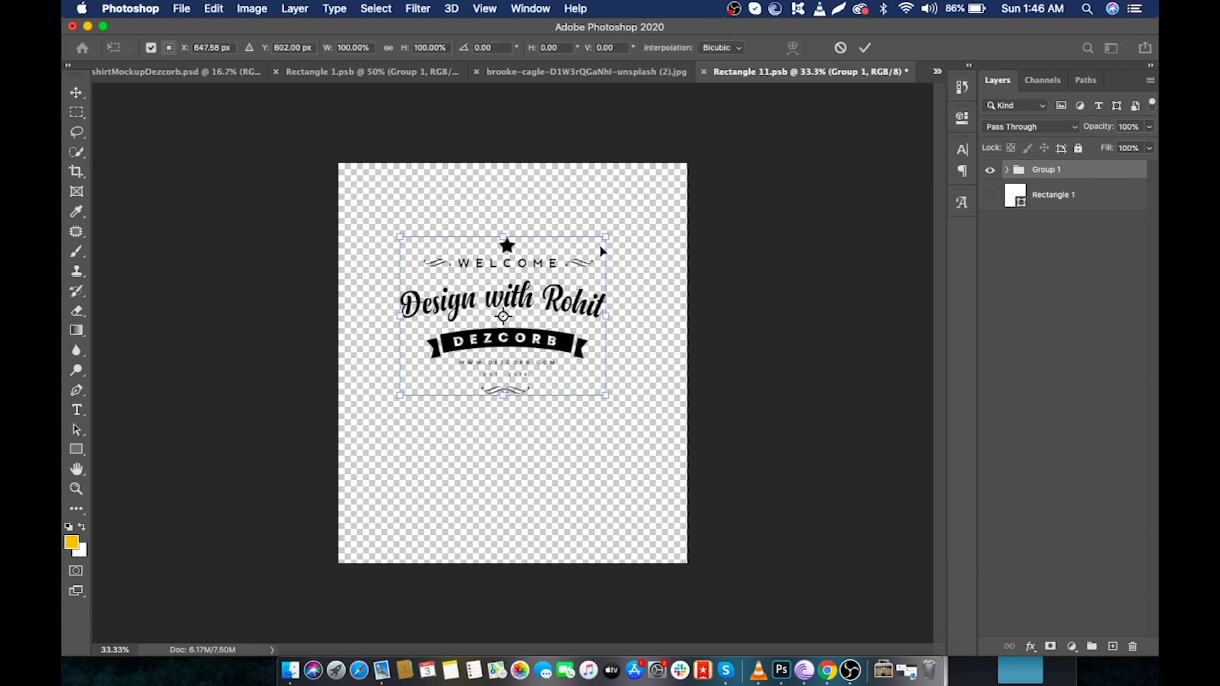
{"action": "left_click_drag", "start_coordinate": [606, 237], "coordinate": [622, 224]}
{"action": "key", "text": "Return"}
{"action": "key", "text": "Right"}
{"action": "key", "text": "Right"}
{"action": "key", "text": "Right"}
{"action": "key", "text": "Right"}
{"action": "key", "text": "Right"}
{"action": "key", "text": "Right"}
{"action": "key", "text": "Right"}
{"action": "key", "text": "Right"}
{"action": "key", "text": "Right"}
{"action": "key", "text": "Right"}
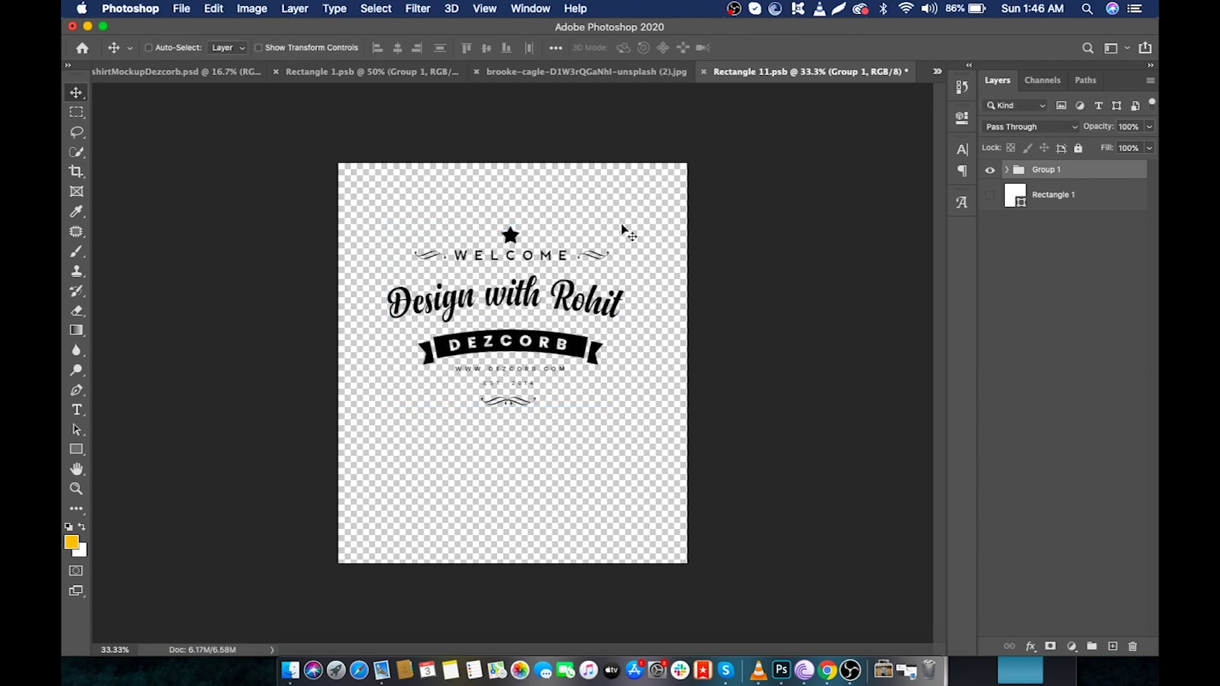
{"action": "key", "text": "Down"}
{"action": "key", "text": "Down"}
{"action": "key", "text": "Down"}
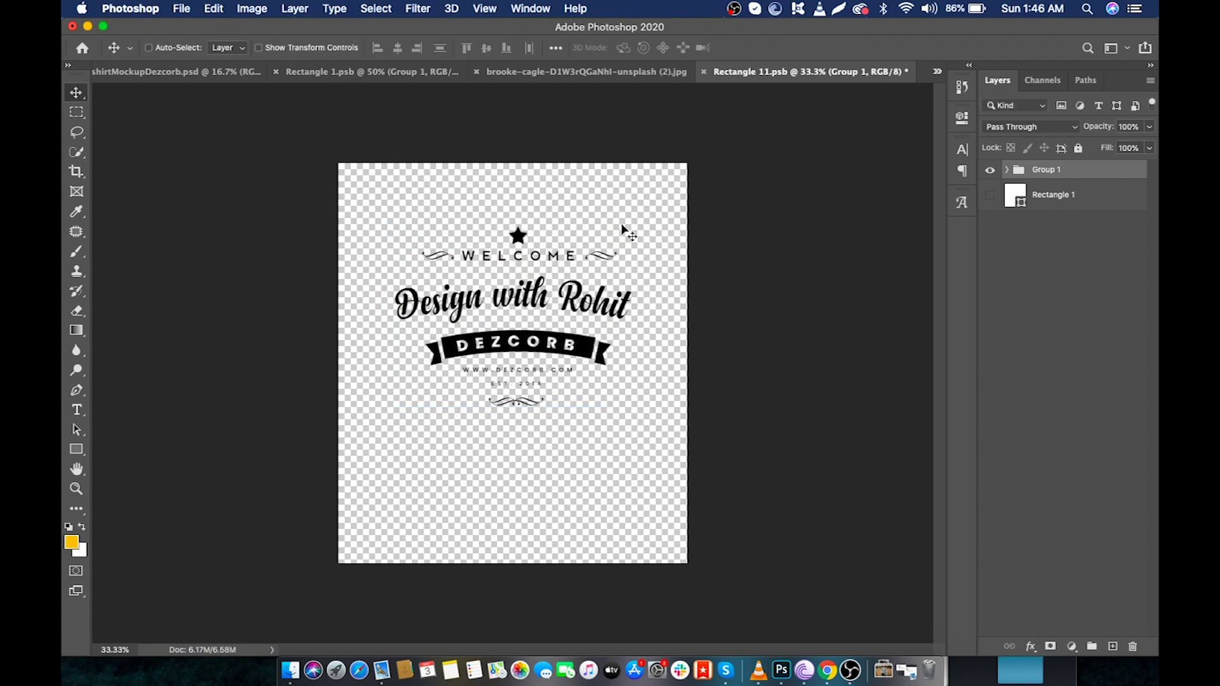
Add a white (#ffffff) Solid Color fill layer above Group 1 and clip it to the logo group.
{"action": "key", "text": "super+equal"}
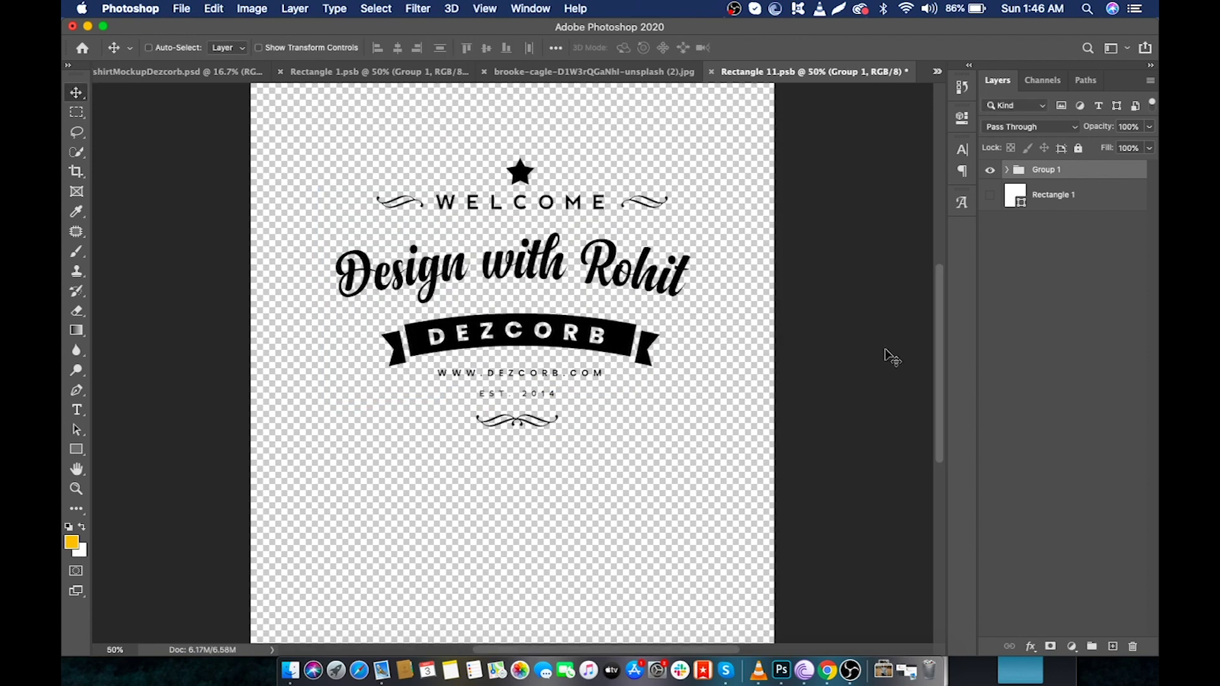
{"action": "left_click", "coordinate": [1074, 646]}
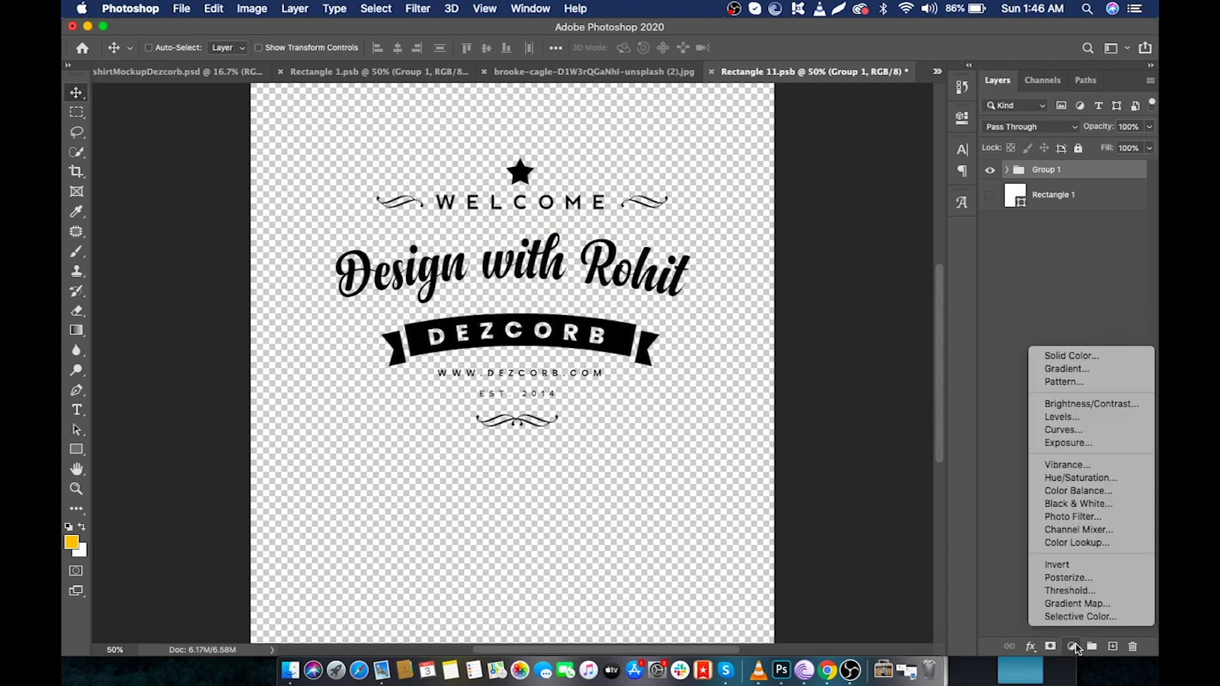
{"action": "left_click", "coordinate": [1097, 359]}
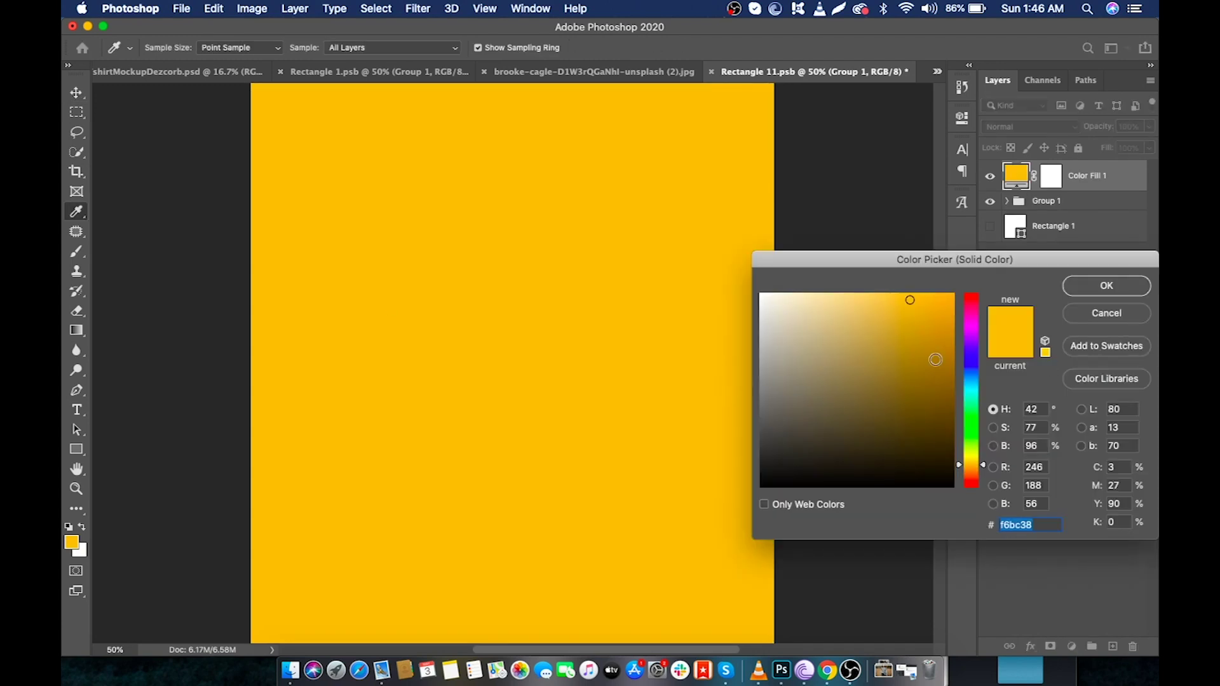
{"action": "left_click_drag", "start_coordinate": [907, 356], "coordinate": [761, 293]}
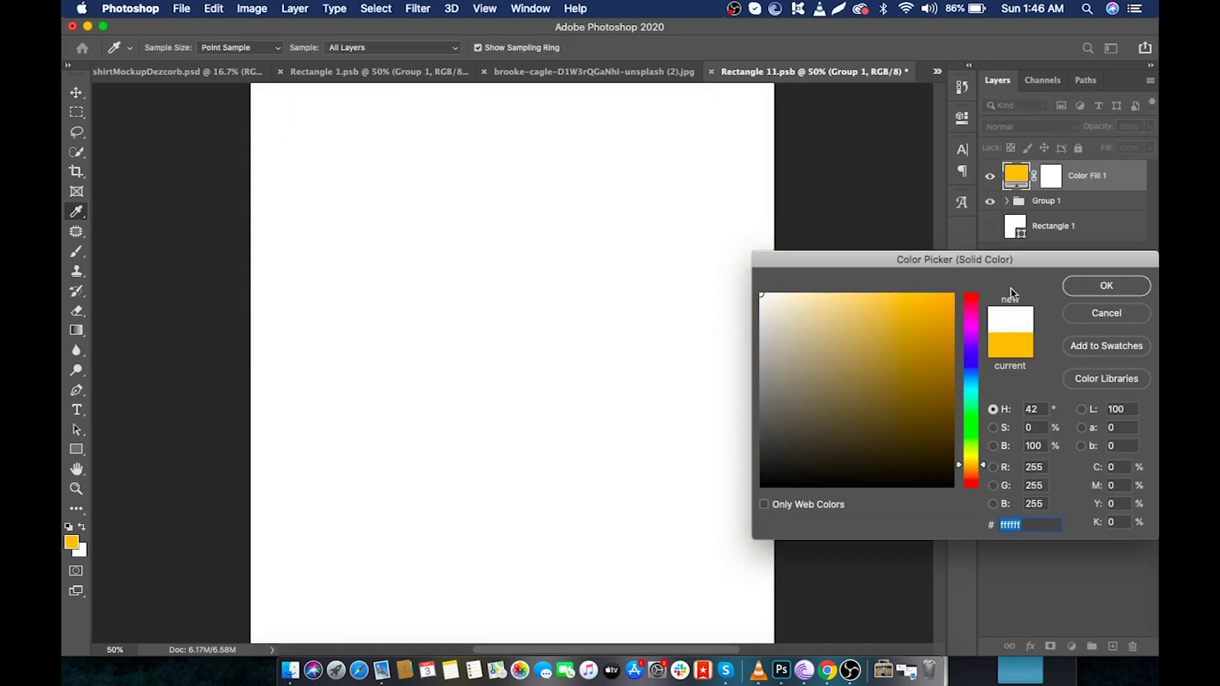
{"action": "left_click", "coordinate": [1084, 288]}
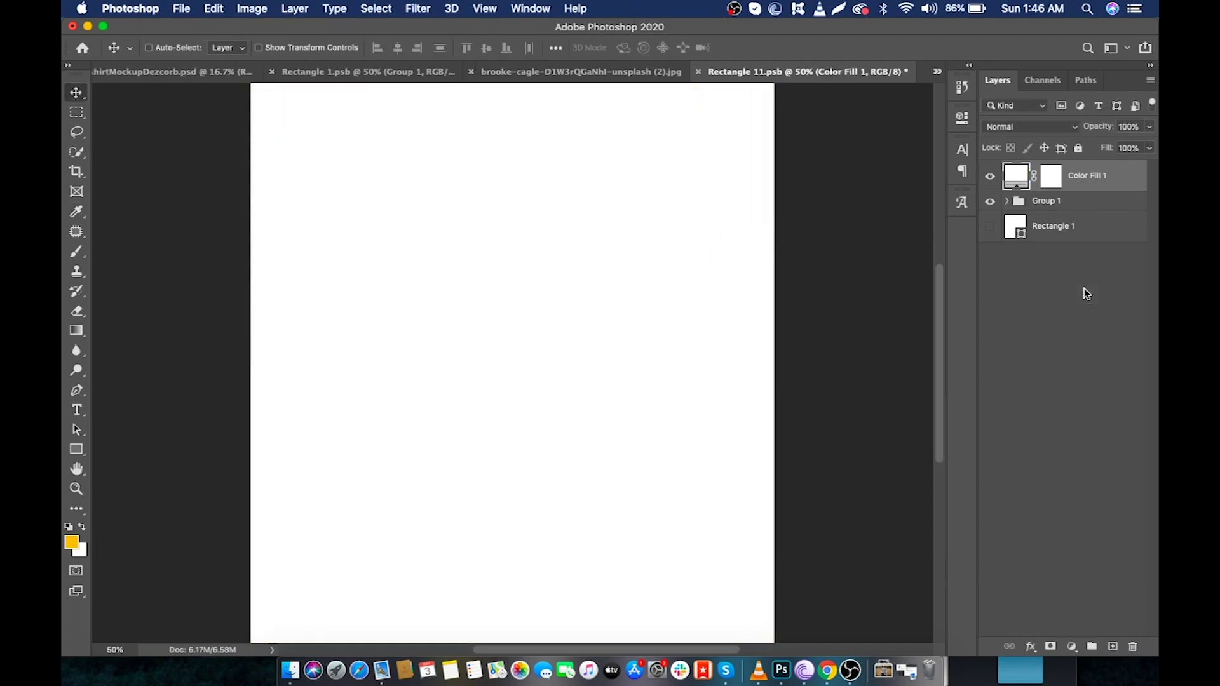
{"action": "right_click", "coordinate": [1113, 185]}
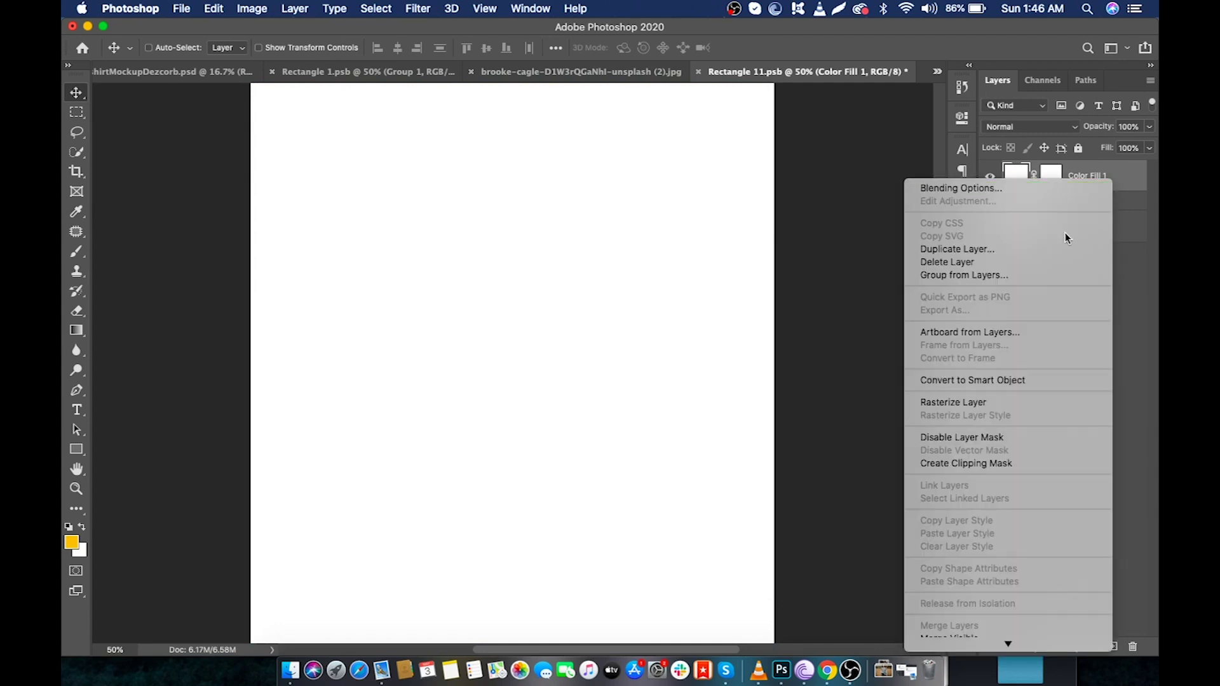
{"action": "left_click", "coordinate": [1032, 460]}
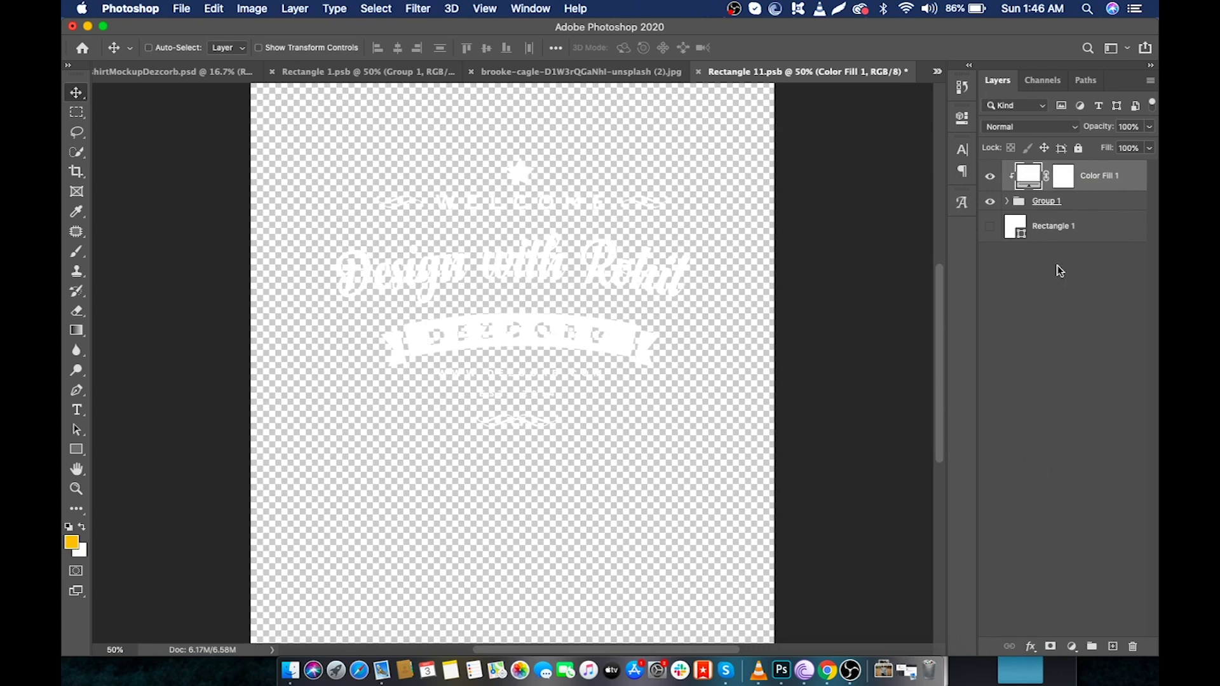
Try another colour on the clipped Color Fill 1 layer and return it to white (#ffffff).
{"action": "double_click", "coordinate": [1029, 175]}
{"action": "left_click_drag", "start_coordinate": [926, 353], "coordinate": [739, 272]}
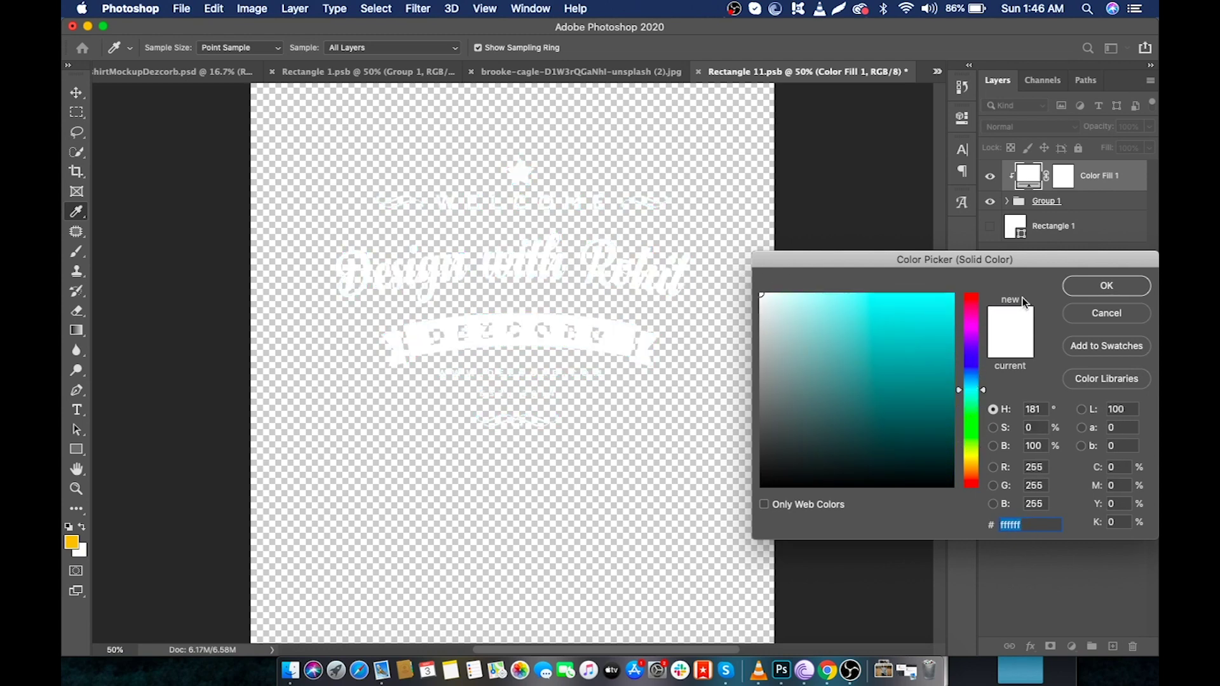
{"action": "left_click", "coordinate": [1073, 284]}
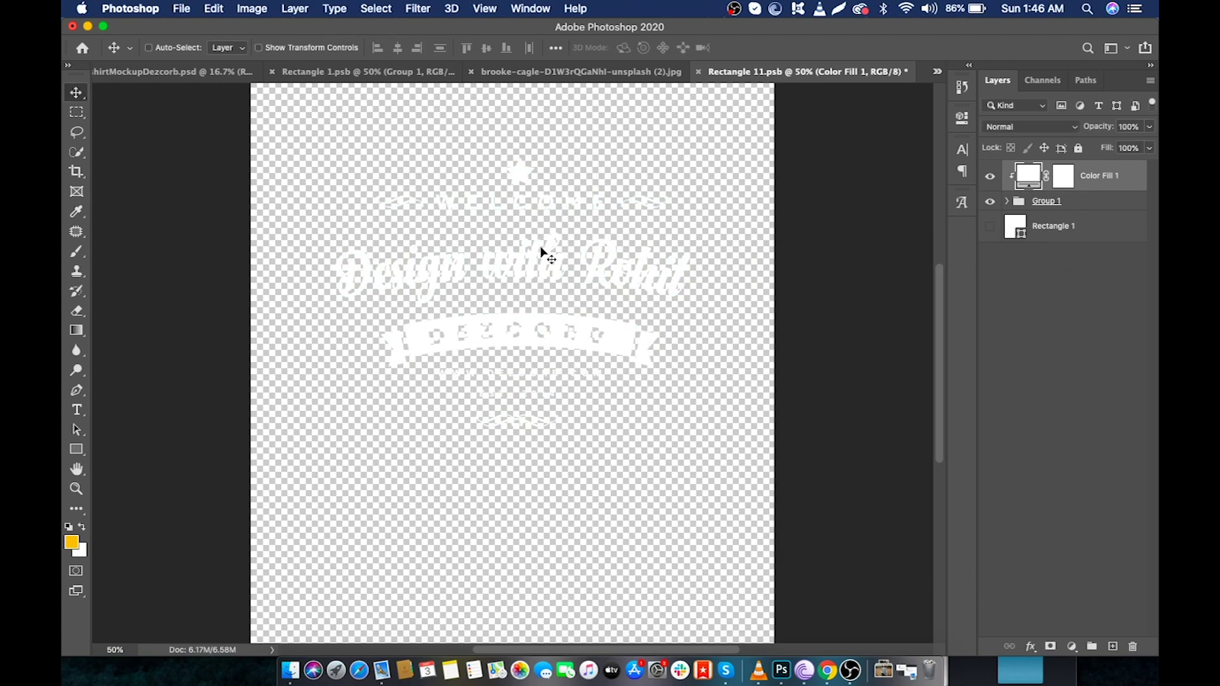
Save the Rectangle 11.psb smart object contents and return to the T-shirt photo document.
{"action": "left_click", "coordinate": [182, 9]}
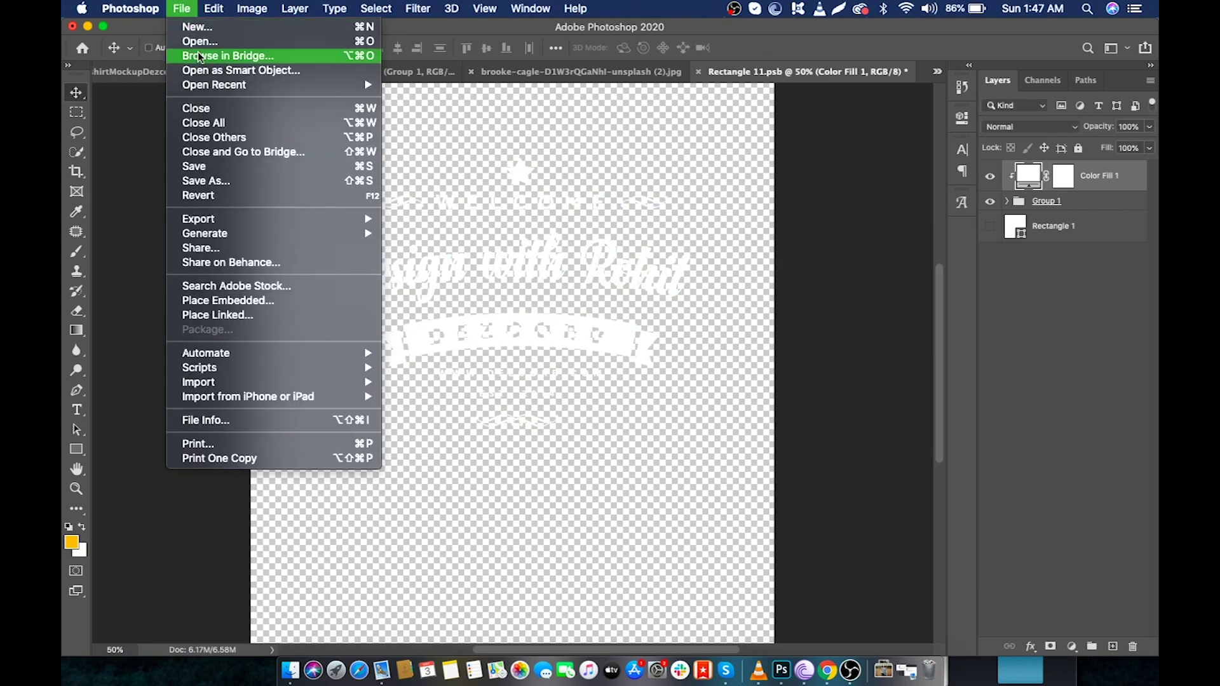
{"action": "left_click", "coordinate": [235, 175]}
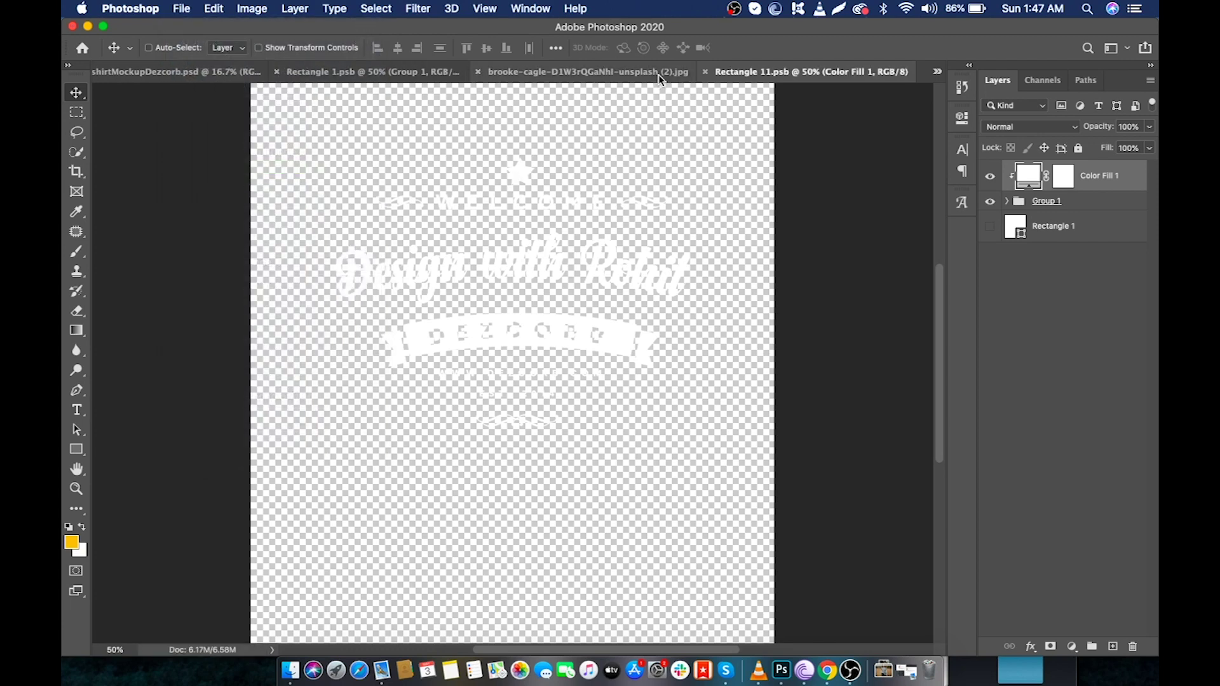
{"action": "left_click", "coordinate": [659, 74]}
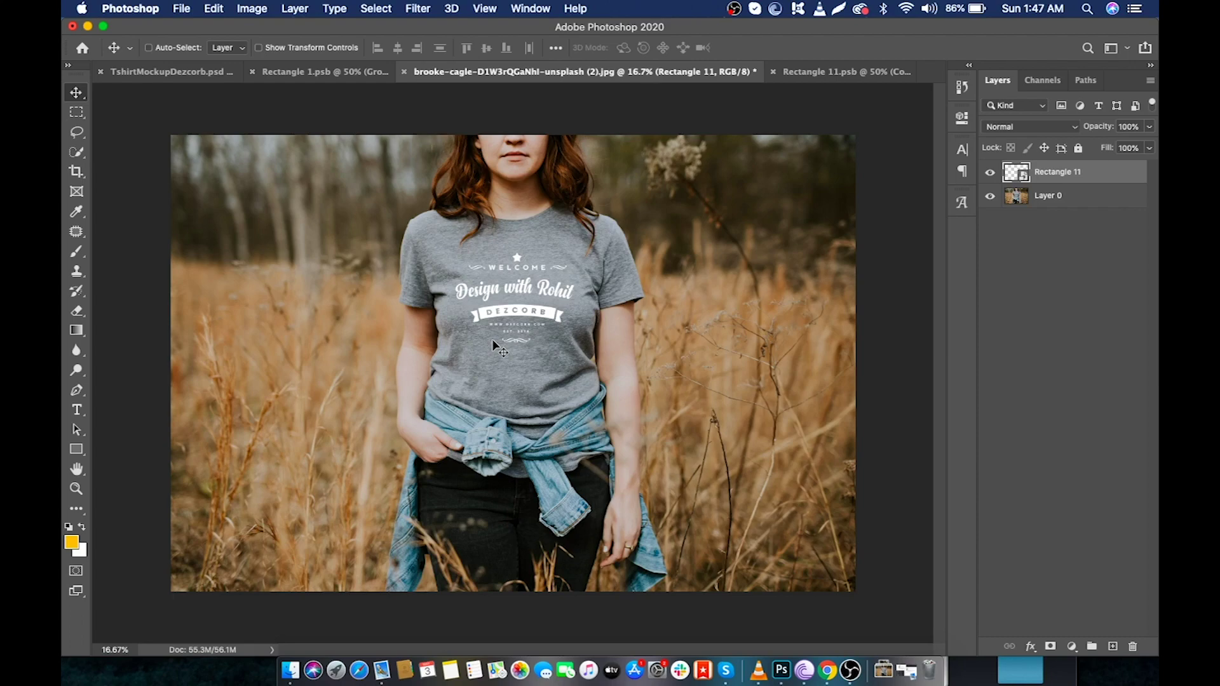
Apply the Displace filter to the Rectangle 11 smart object with horizontal and vertical scale 10, using displacement.psd as the map.
{"action": "key", "text": "super+equal"}
{"action": "key", "text": "super+equal"}
{"action": "key", "text": "super+equal"}
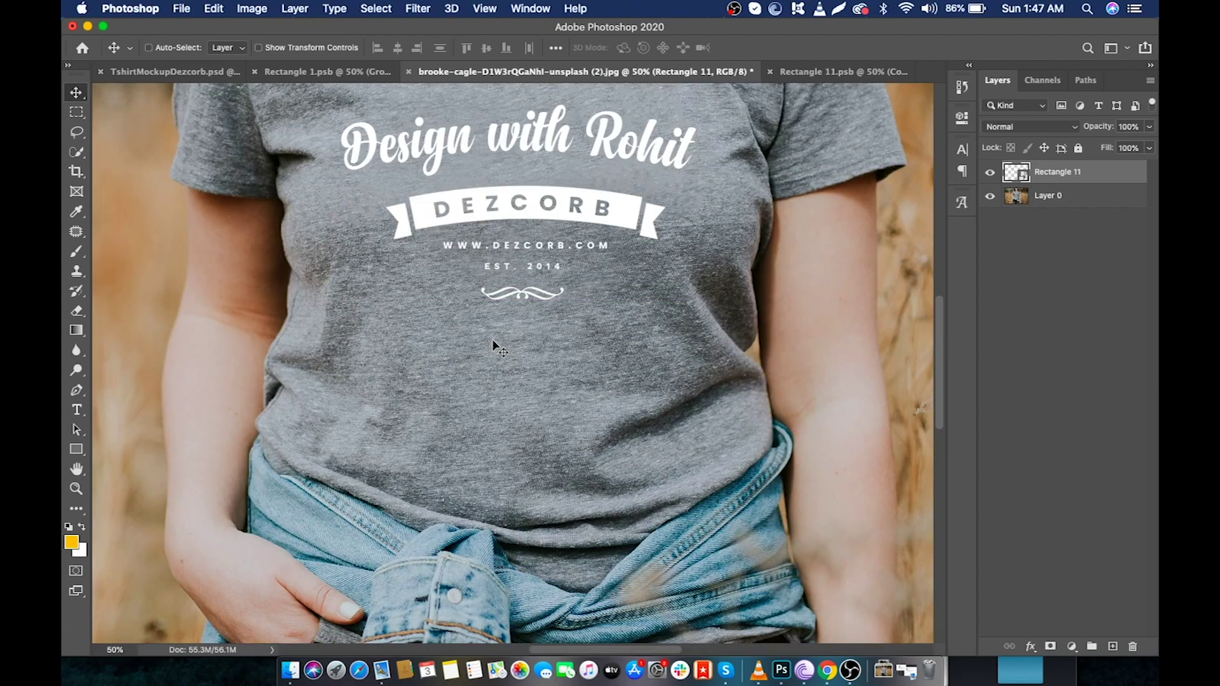
{"action": "scroll", "coordinate": [493, 345], "scroll_direction": "up", "scroll_amount": 4}
{"action": "key", "text": "super+equal"}
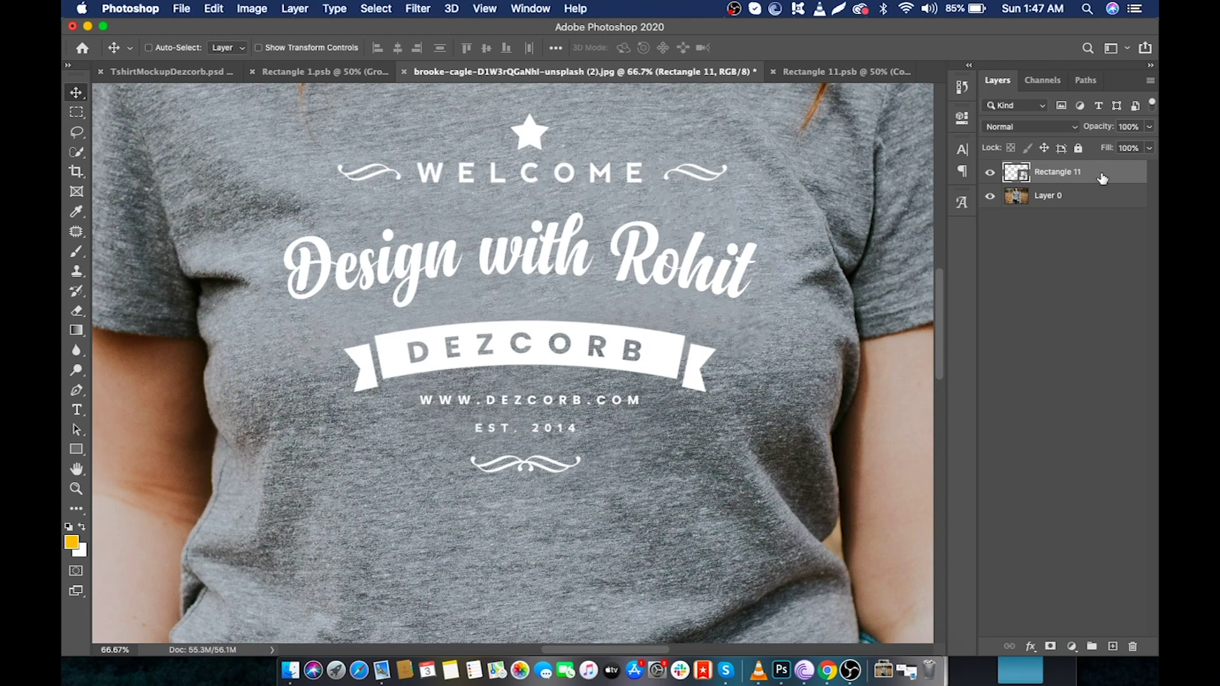
{"action": "left_click", "coordinate": [417, 9]}
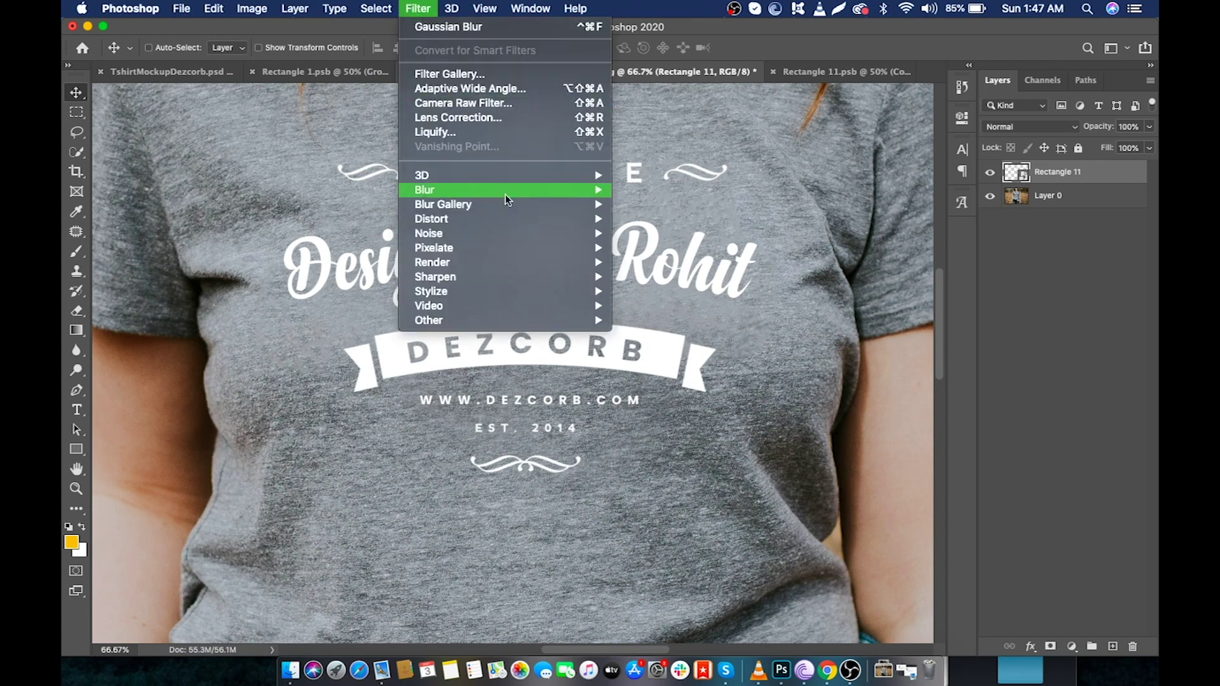
{"action": "mouse_move", "coordinate": [538, 220]}
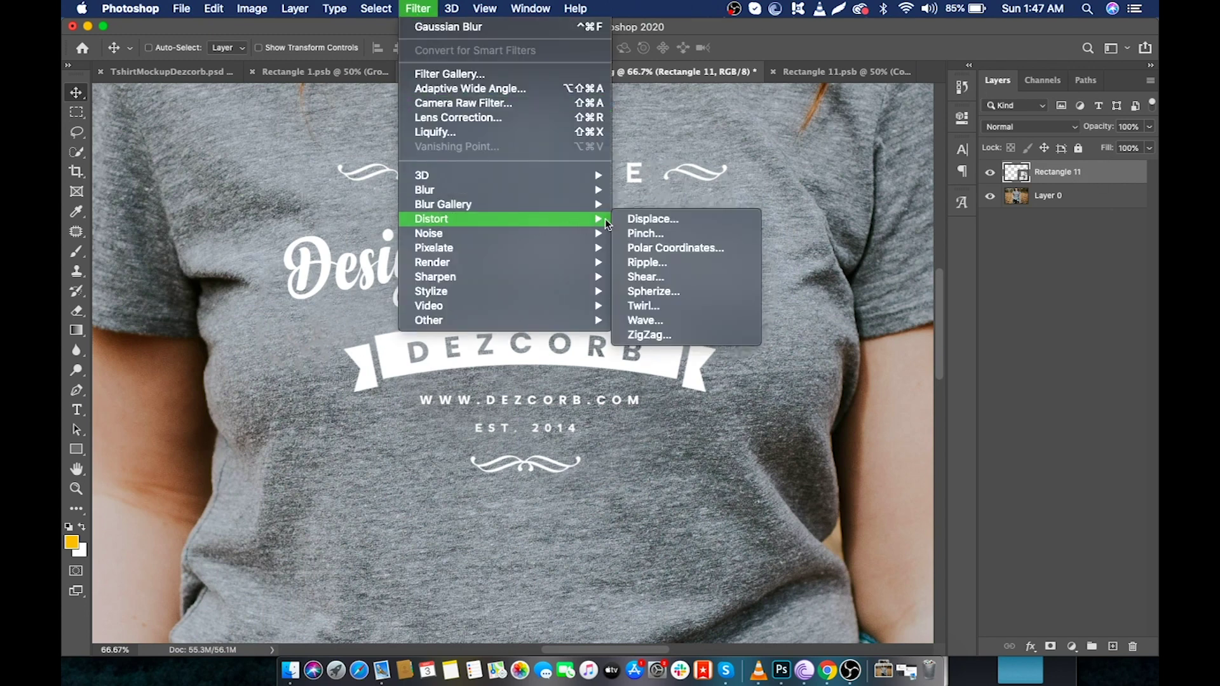
{"action": "left_click", "coordinate": [685, 218]}
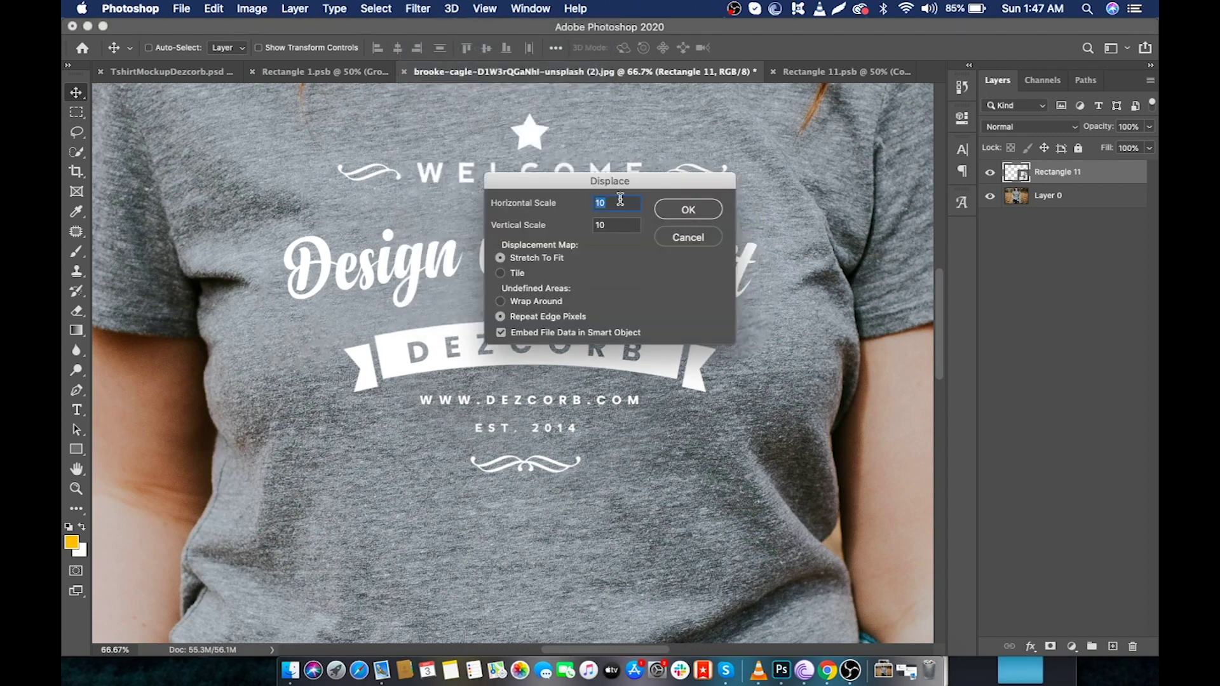
{"action": "left_click_drag", "start_coordinate": [617, 224], "coordinate": [595, 224]}
{"action": "left_click", "coordinate": [675, 207]}
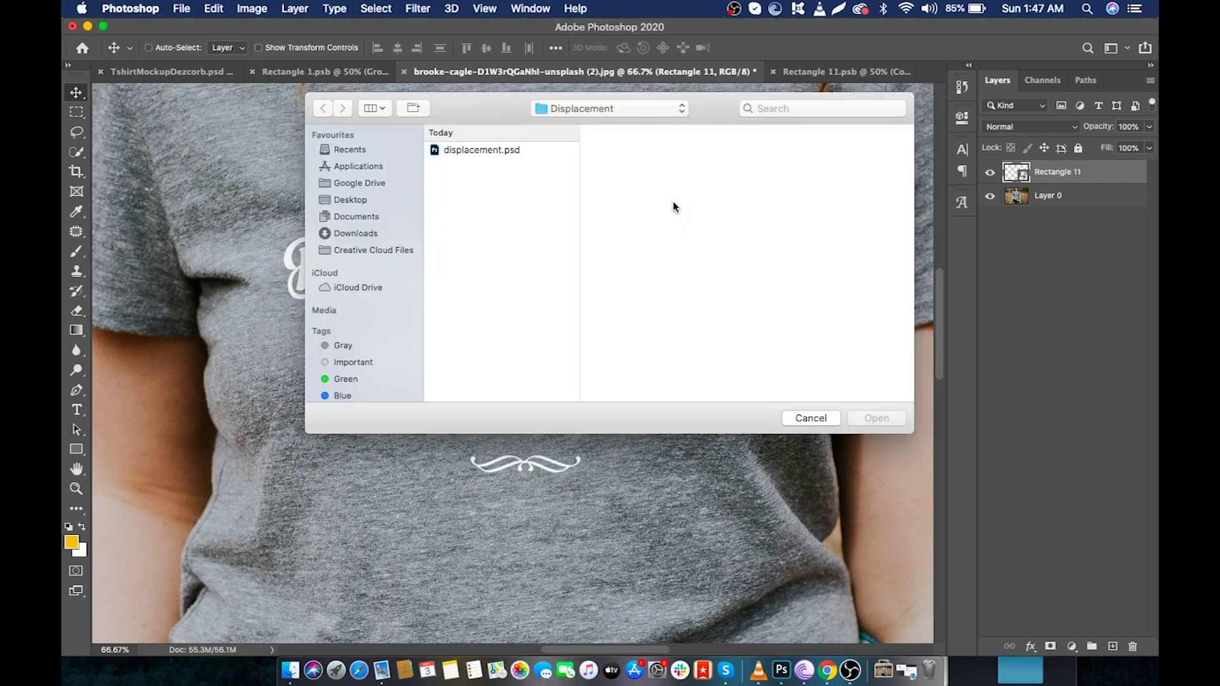
{"action": "left_click", "coordinate": [504, 151]}
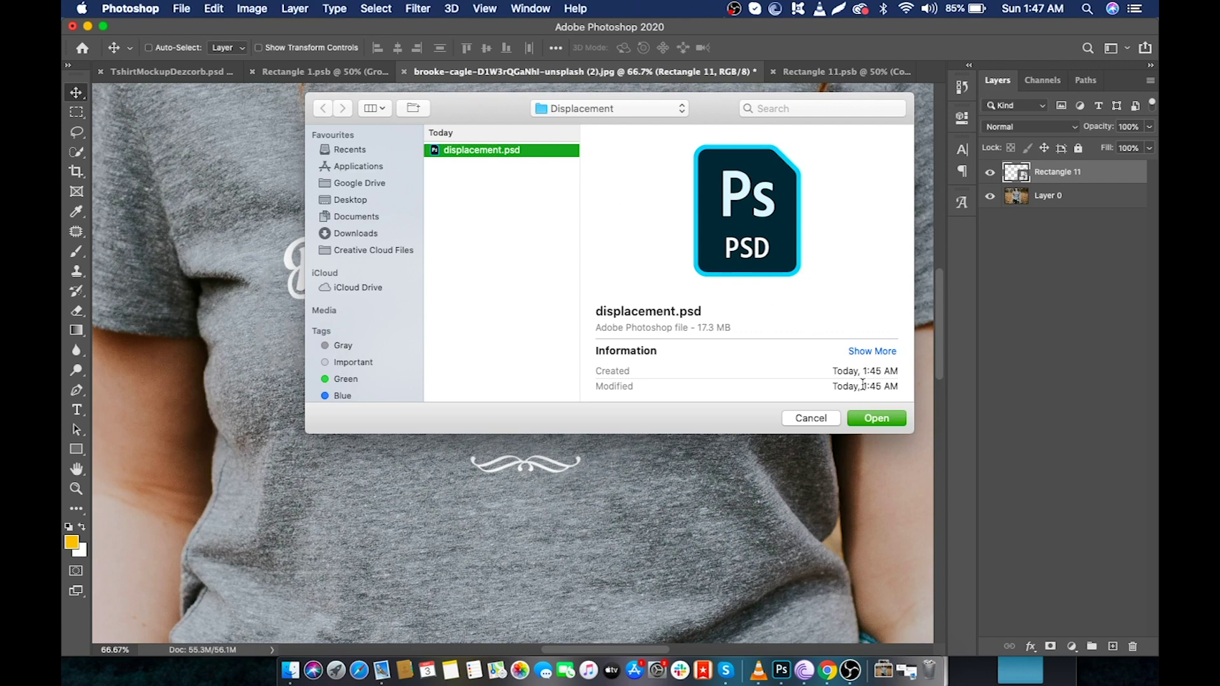
{"action": "left_click", "coordinate": [870, 418]}
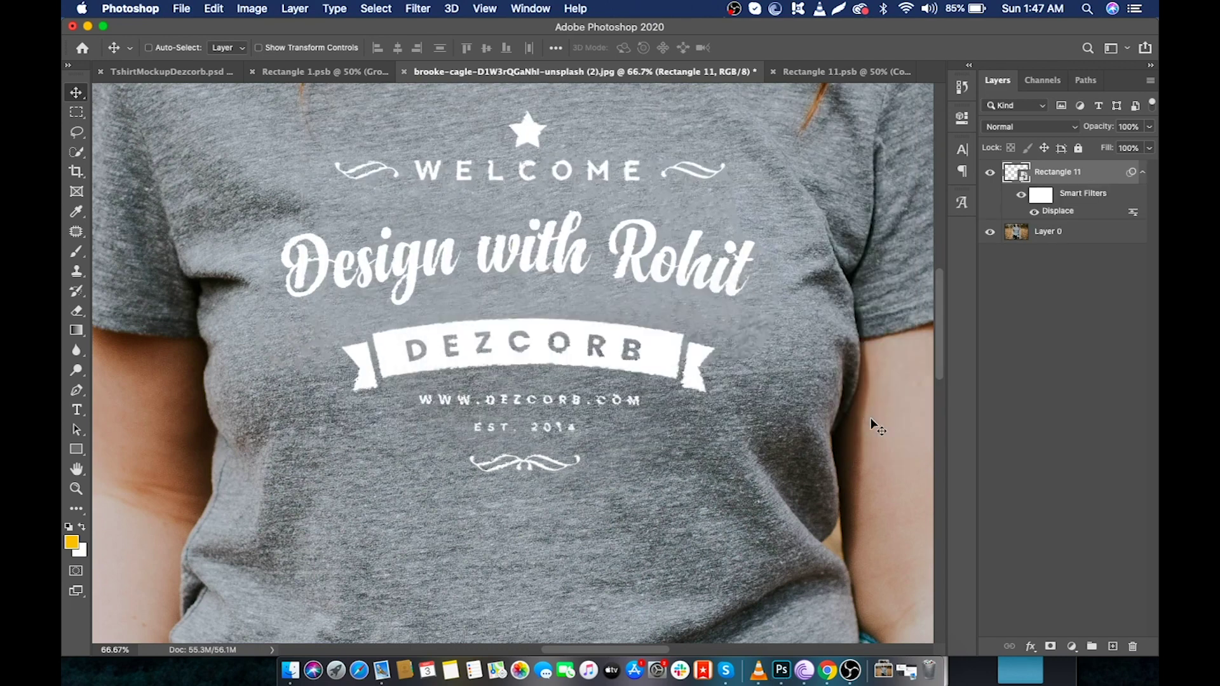
Examine up close how the displaced logo lettering and edges follow the T-shirt's fabric texture.
{"action": "key", "text": "super+equal"}
{"action": "key", "text": "super+equal"}
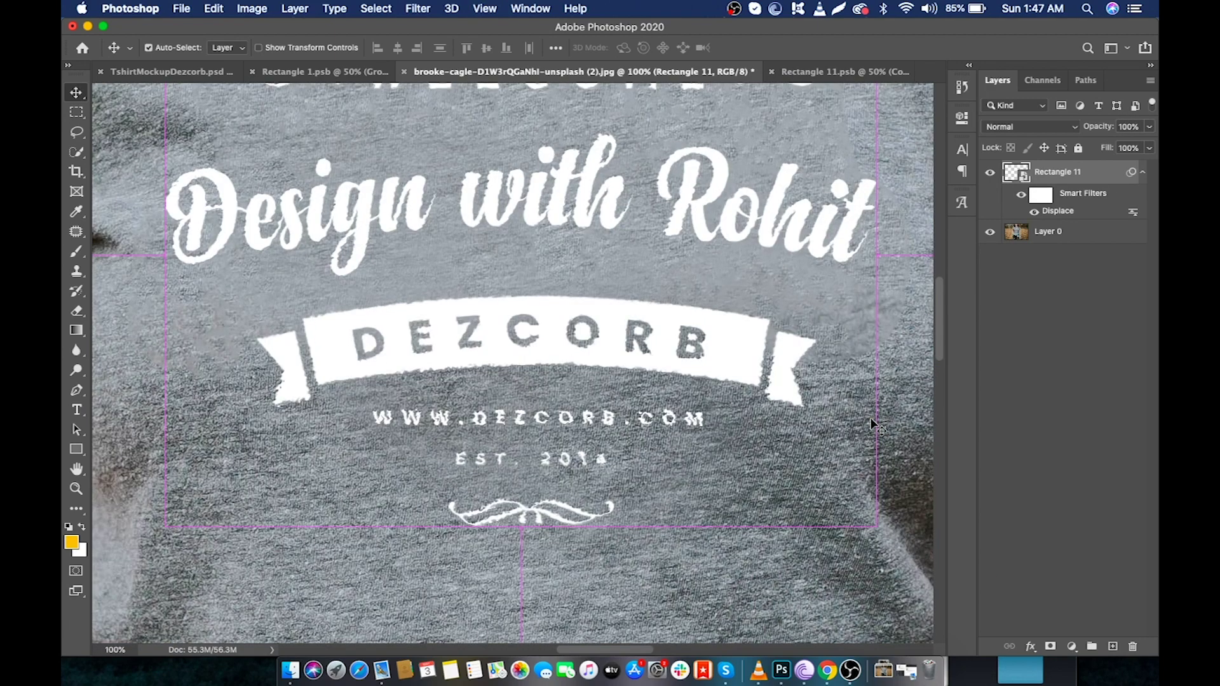
{"action": "scroll", "coordinate": [561, 351], "scroll_direction": "up", "scroll_amount": 10}
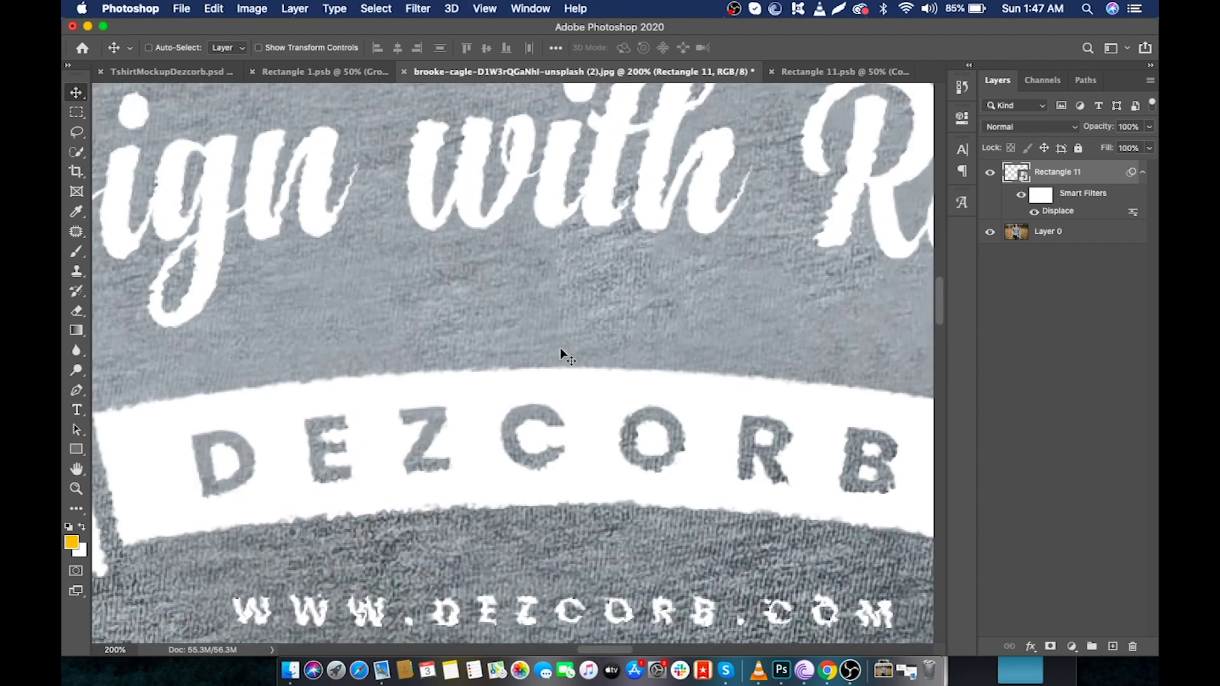
{"action": "scroll", "coordinate": [561, 351], "scroll_direction": "up", "scroll_amount": 6}
{"action": "scroll", "coordinate": [561, 351], "scroll_direction": "left", "scroll_amount": 8}
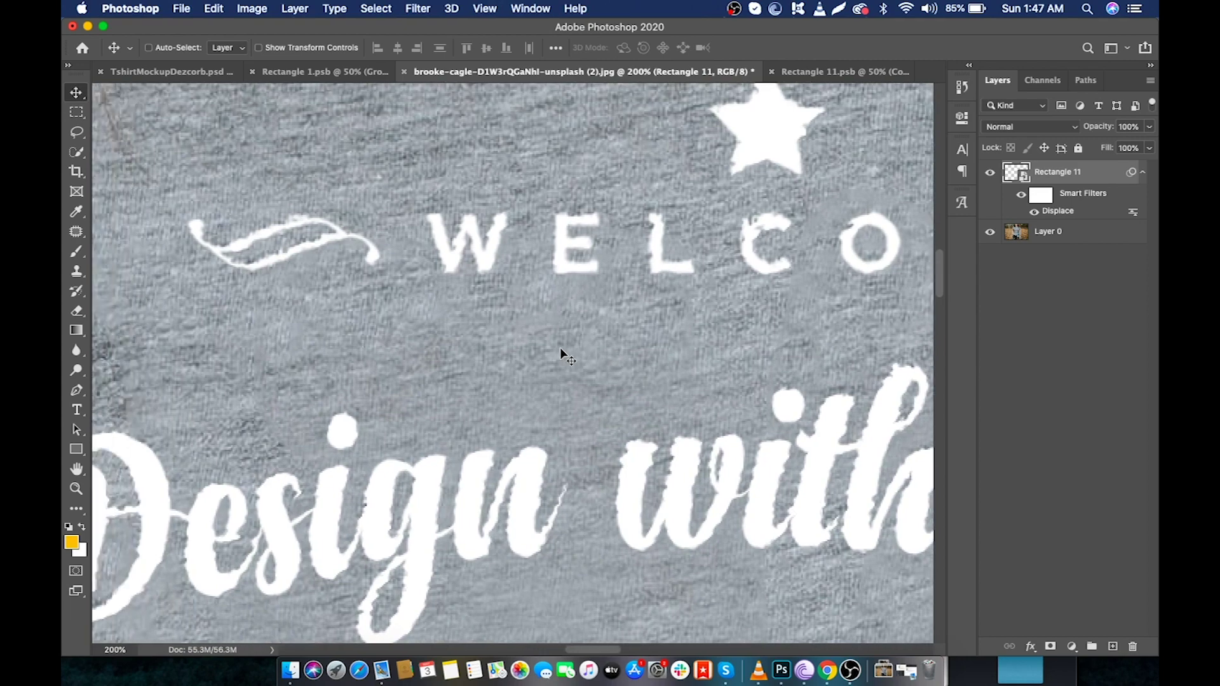
{"action": "scroll", "coordinate": [561, 351], "scroll_direction": "down", "scroll_amount": 3}
{"action": "scroll", "coordinate": [561, 351], "scroll_direction": "right", "scroll_amount": 5}
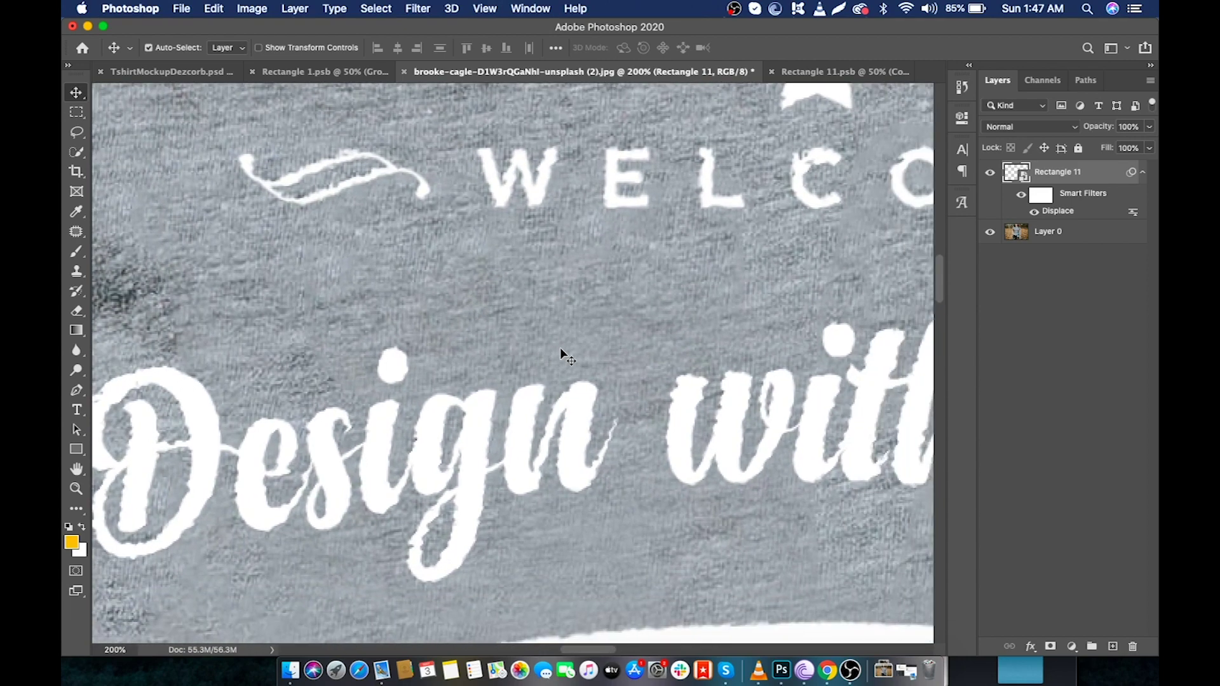
{"action": "key", "text": "super+minus"}
{"action": "key", "text": "super+minus"}
{"action": "key", "text": "super+minus"}
{"action": "key", "text": "super+minus"}
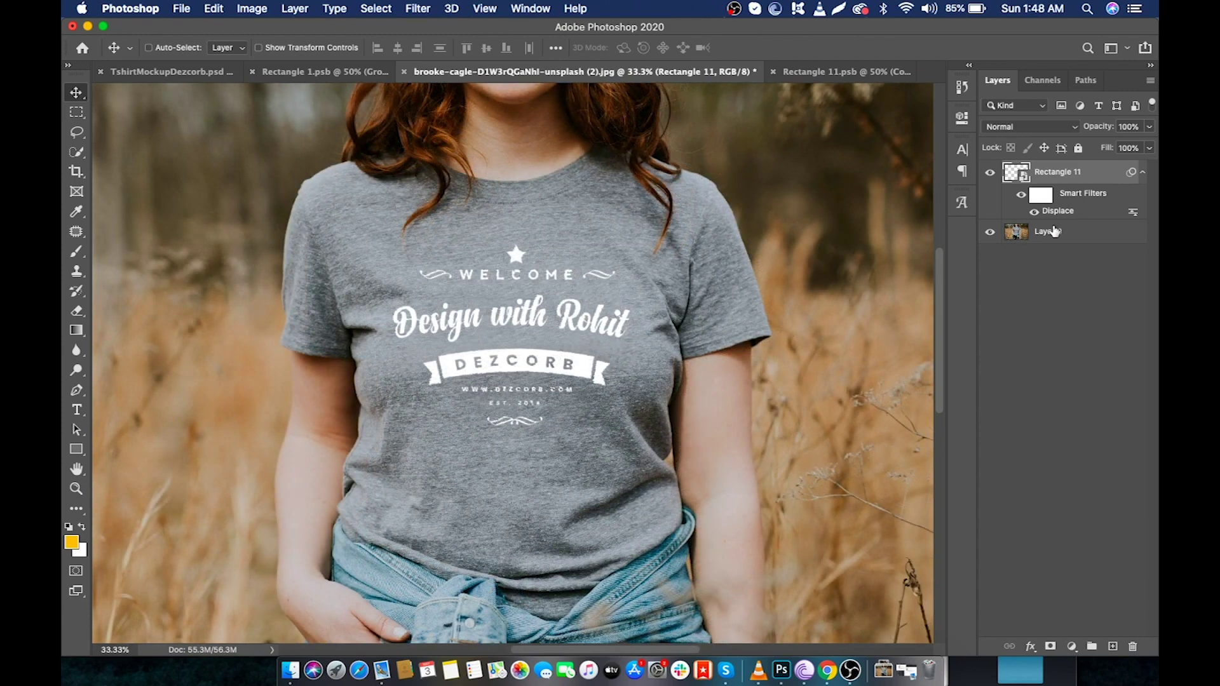
Add a pink-red (#f63865) Solid Color fill layer directly above Layer 0.
{"action": "left_click", "coordinate": [1048, 232]}
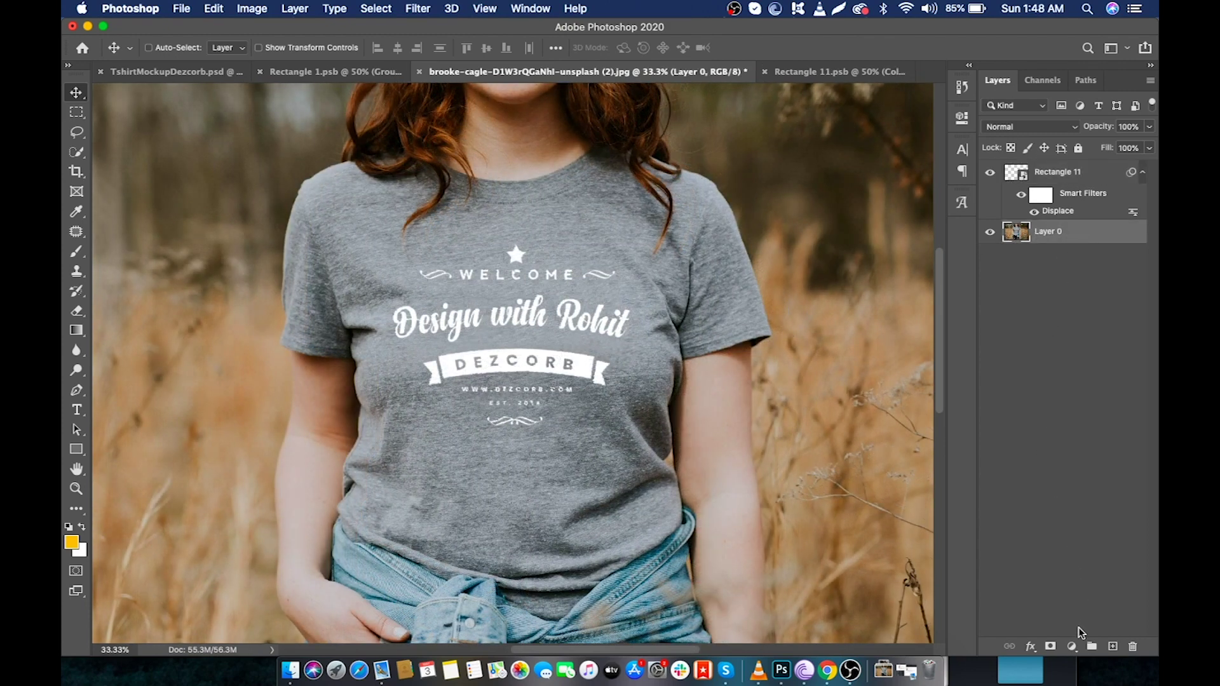
{"action": "left_click", "coordinate": [1075, 646]}
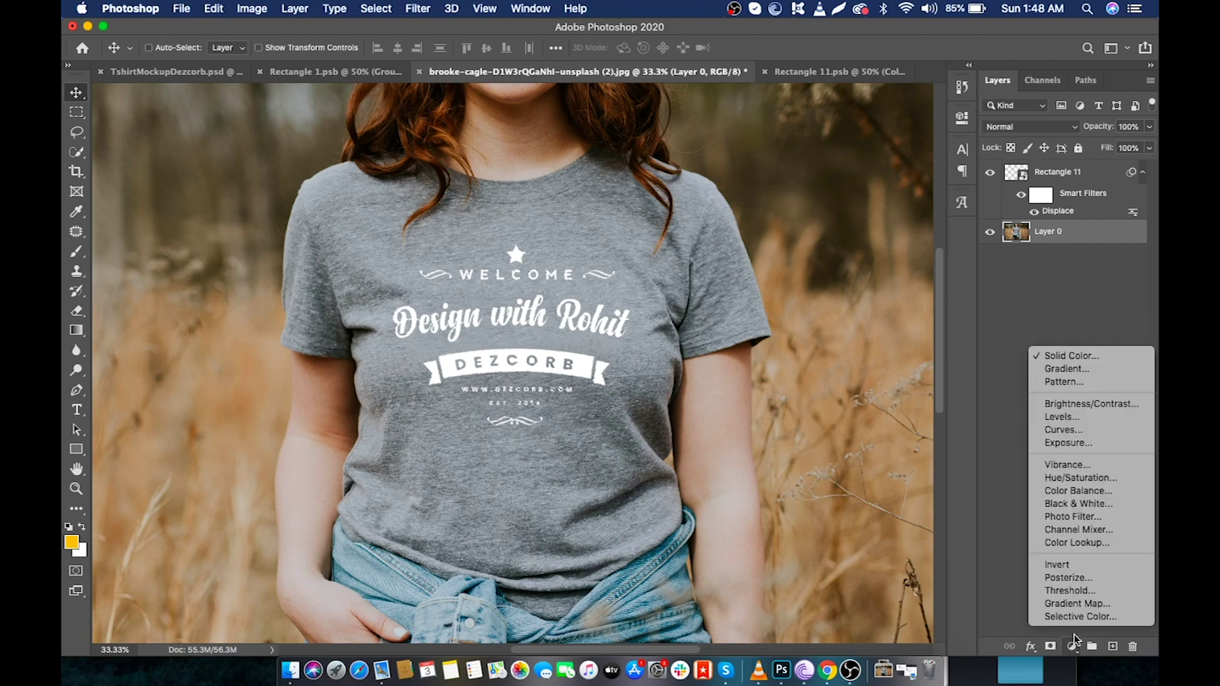
{"action": "left_click", "coordinate": [1105, 356]}
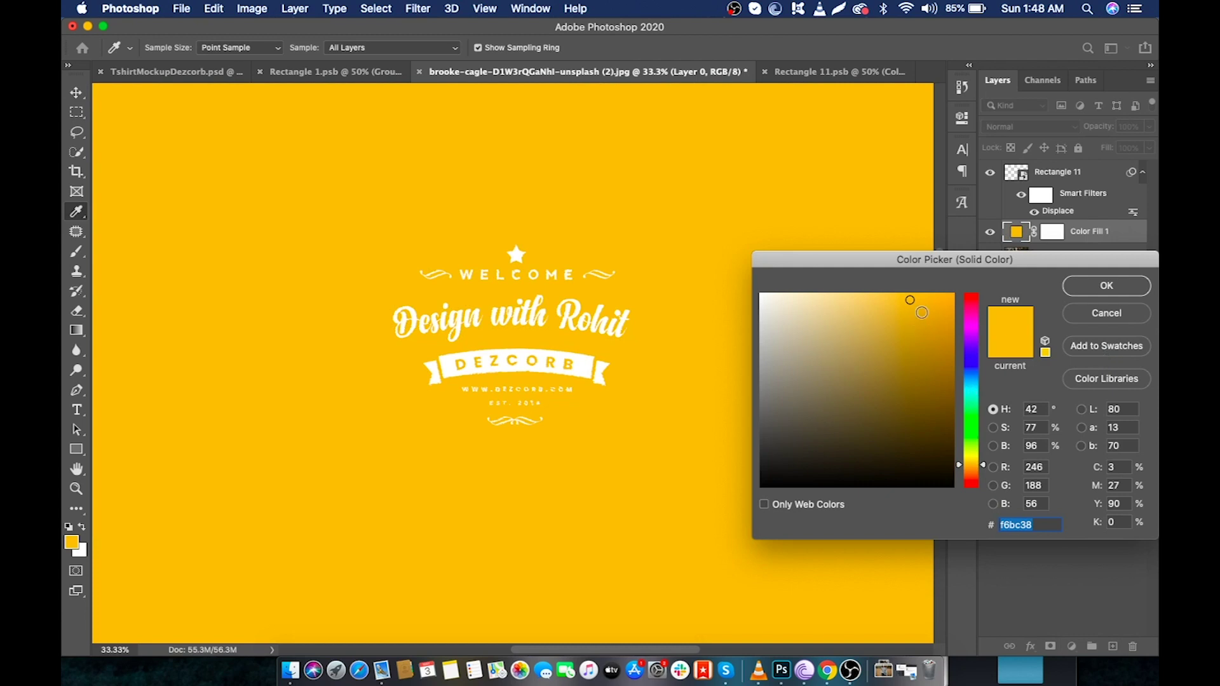
{"action": "left_click", "coordinate": [967, 300]}
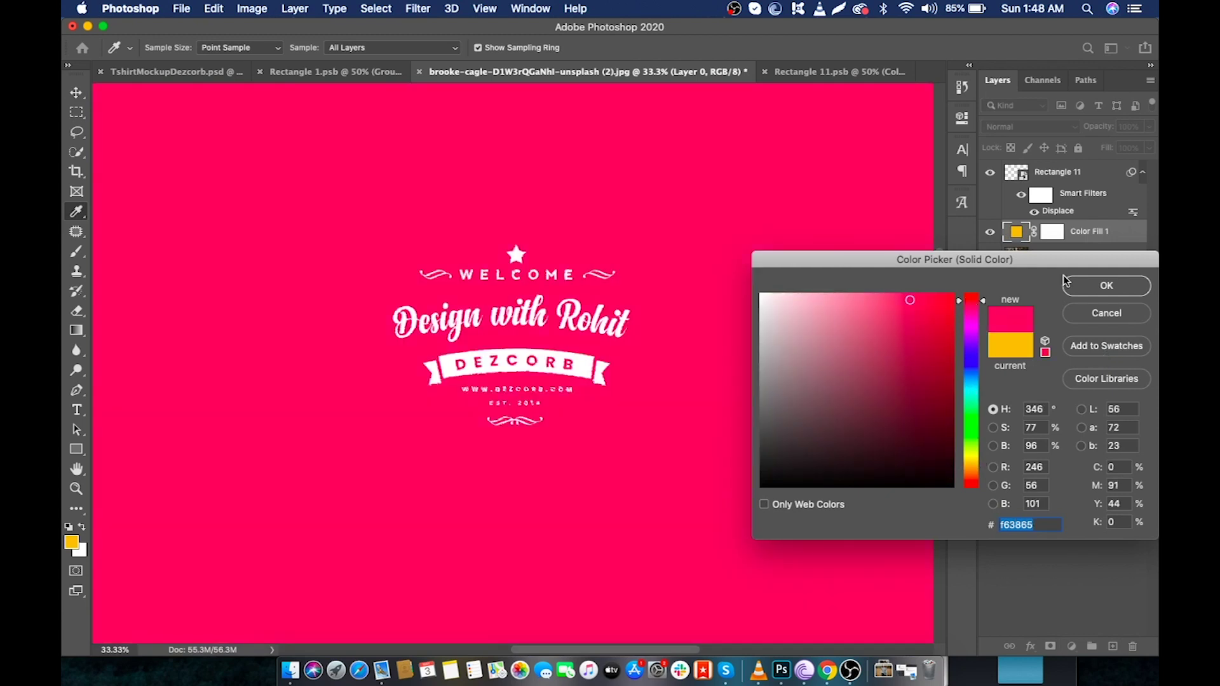
{"action": "left_click", "coordinate": [1087, 285]}
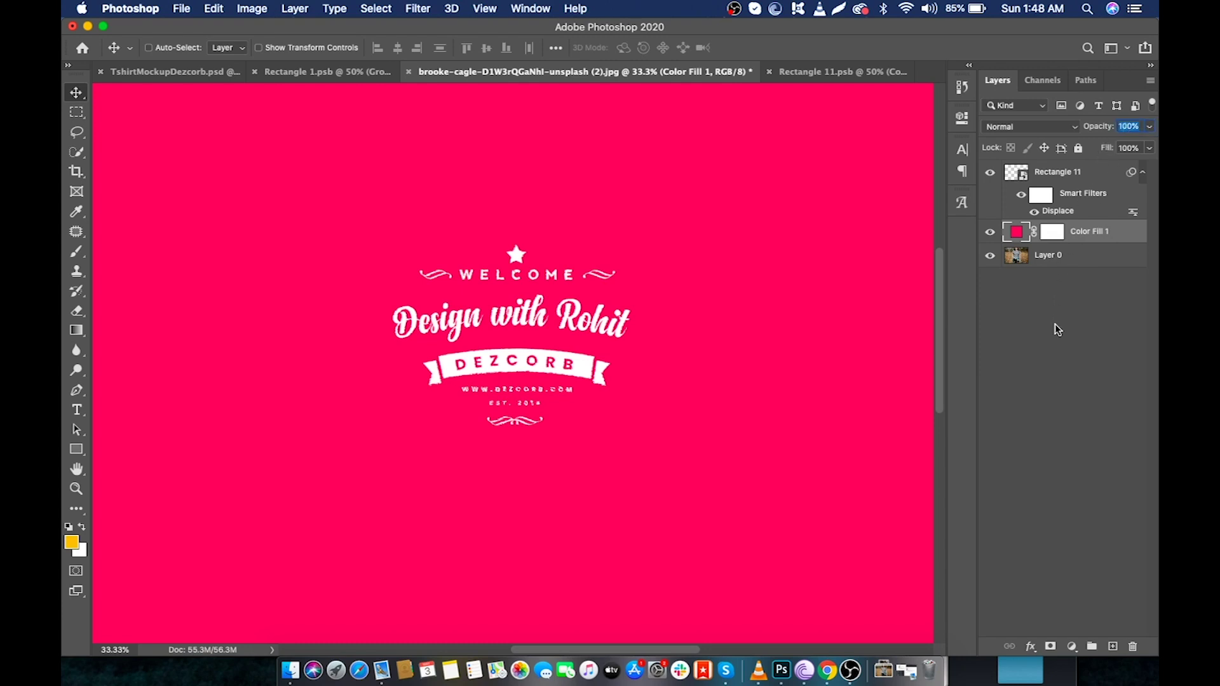
Set the opacity of the pink-red Color Fill 1 layer to 50%.
{"action": "type", "text": "90"}
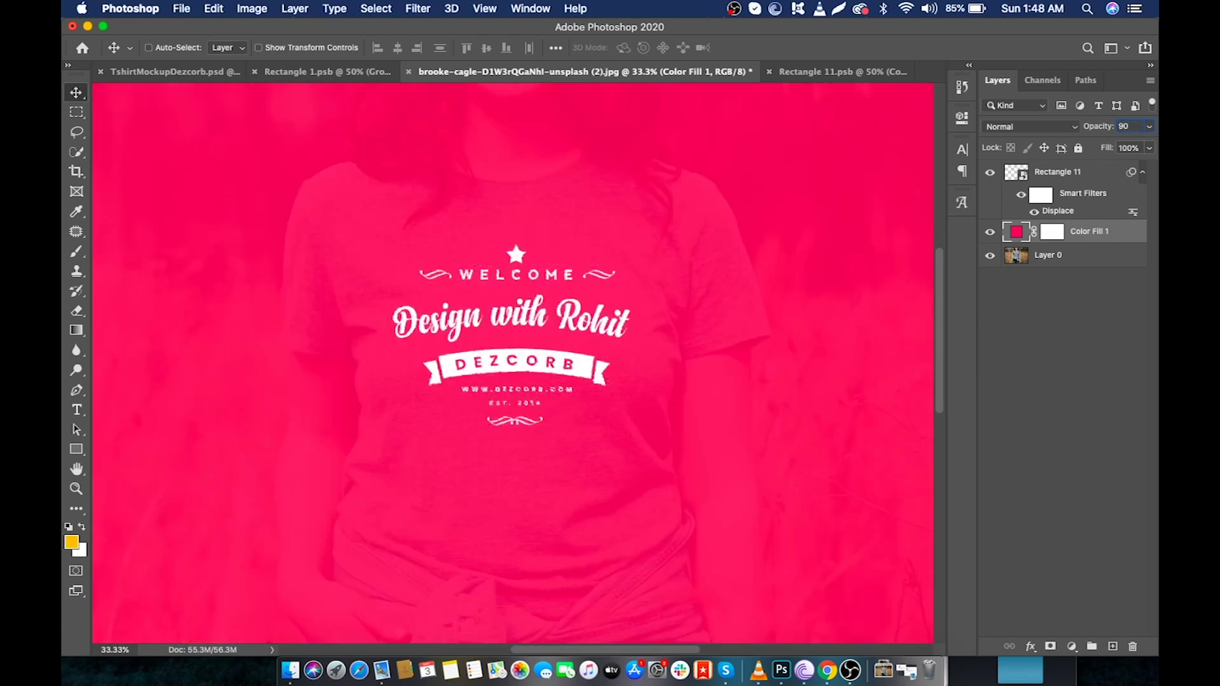
{"action": "key", "text": "BackSpace"}
{"action": "type", "text": "5"}
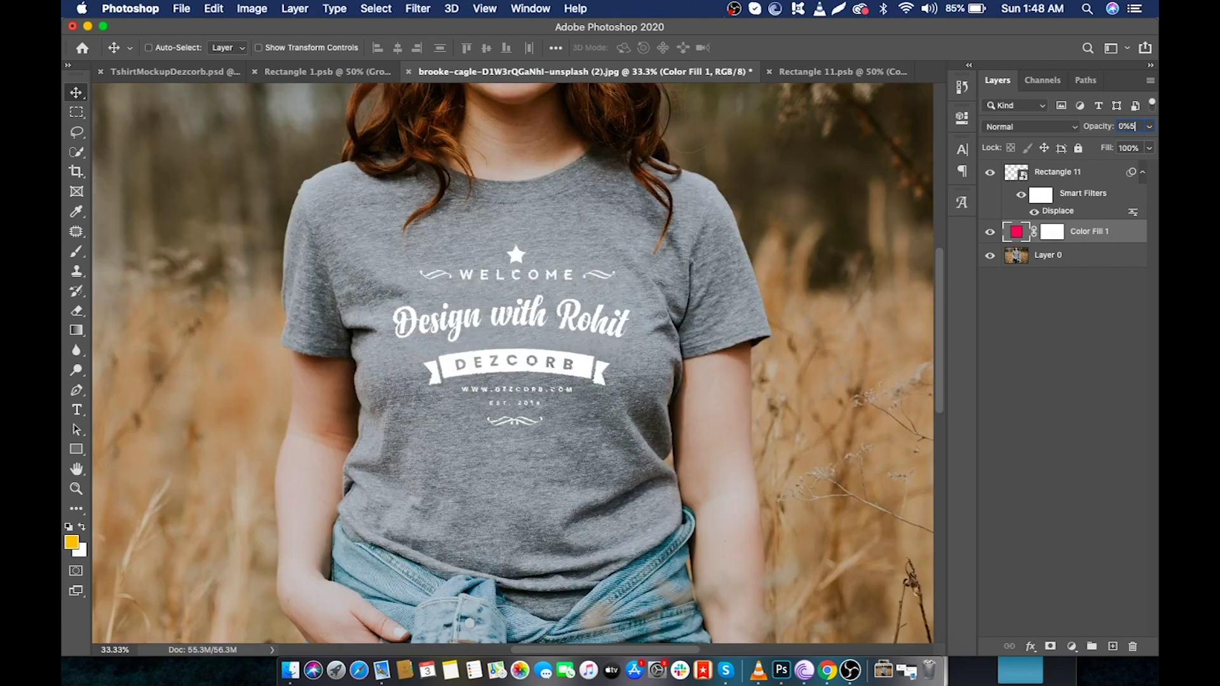
{"action": "key", "text": "super+a"}
{"action": "type", "text": "50"}
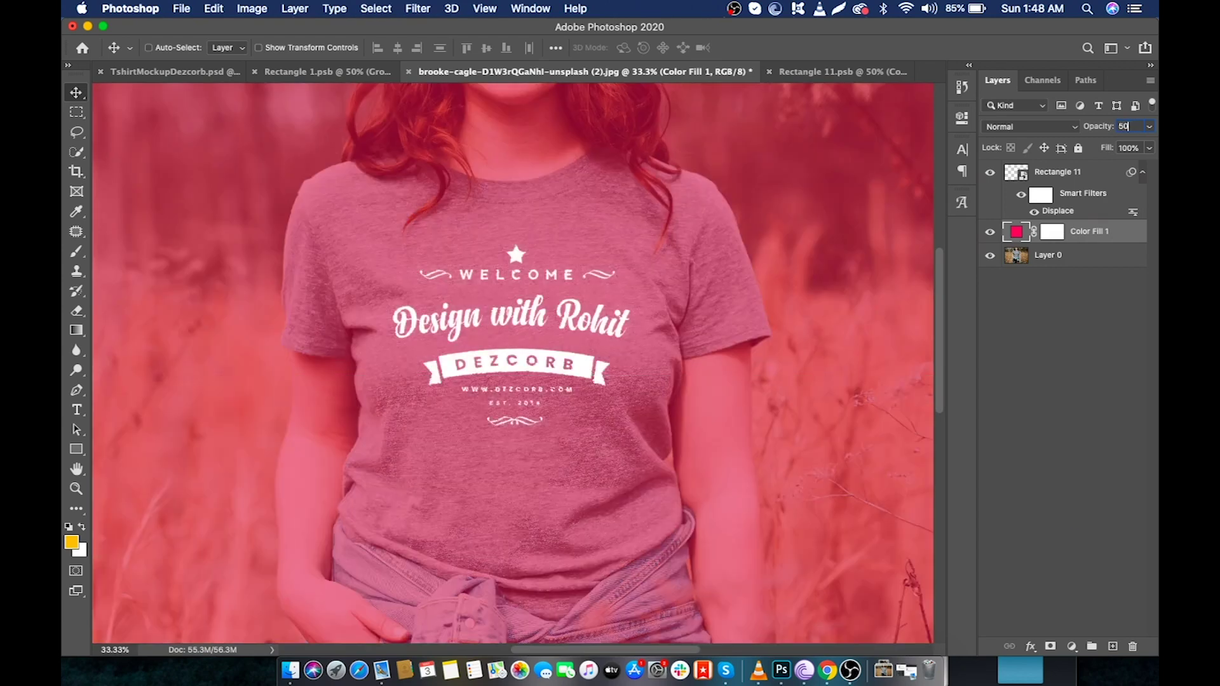
Trace the lower hem of the shirt's image-left sleeve with a Pen tool path, starting at the armpit and working outward.
{"action": "left_click", "coordinate": [80, 391]}
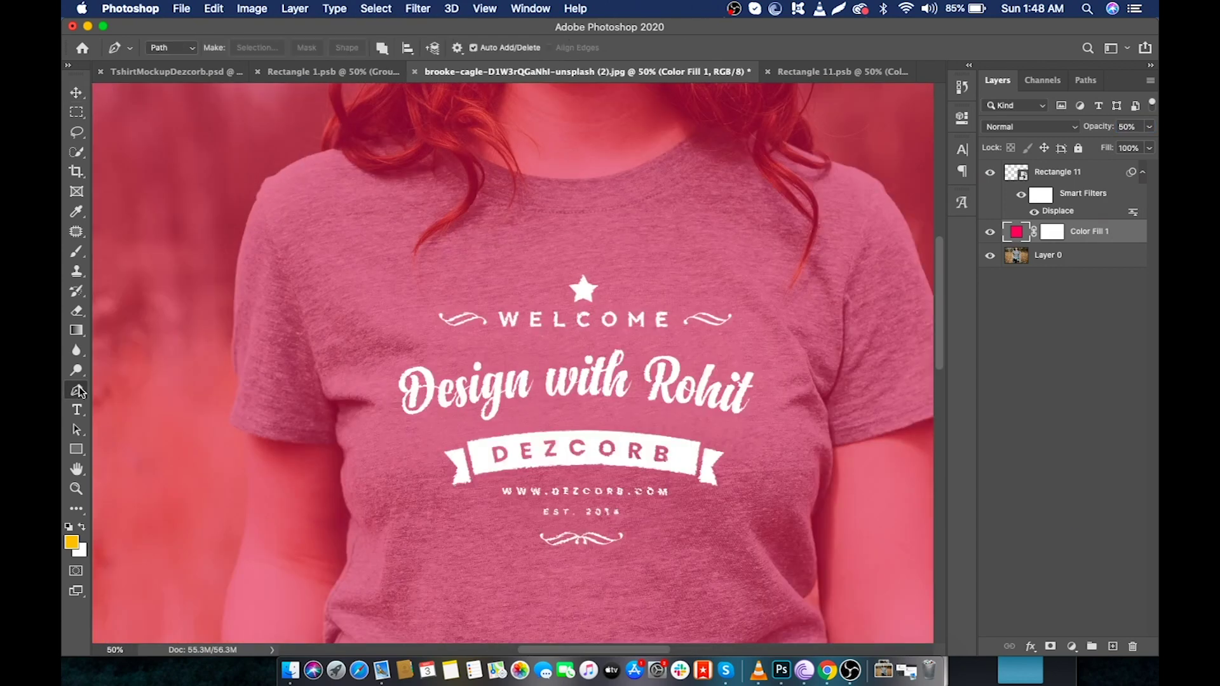
{"action": "scroll", "coordinate": [369, 422], "scroll_direction": "left", "scroll_amount": 5}
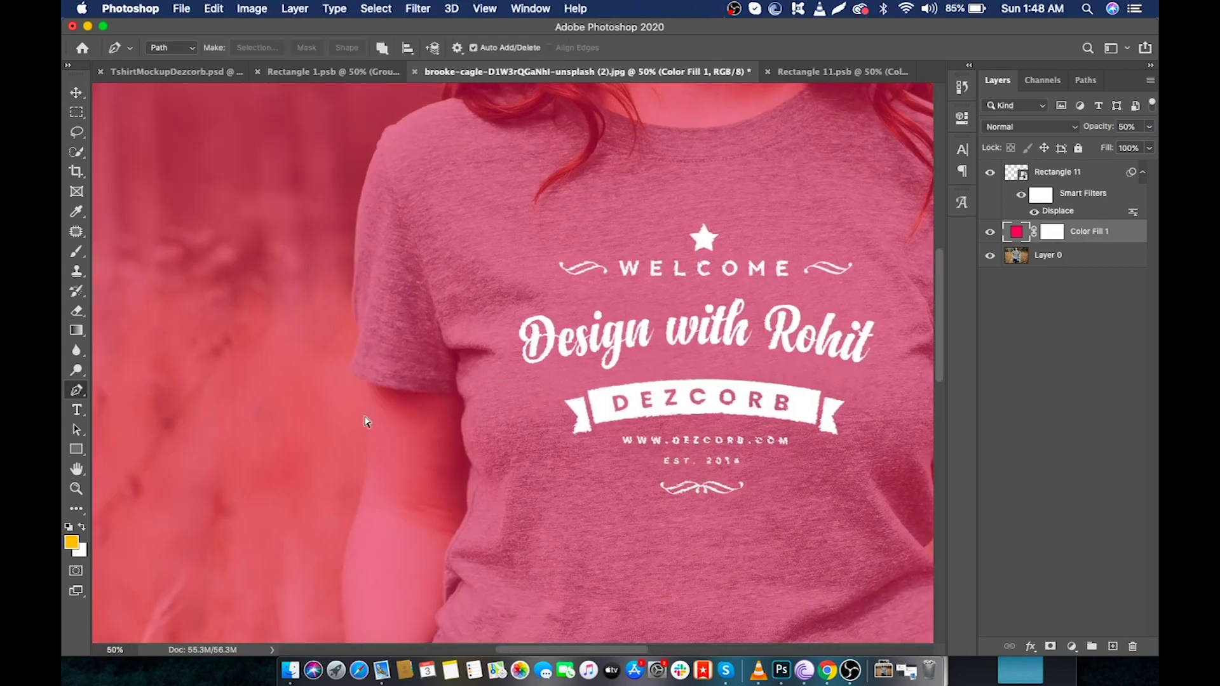
{"action": "key", "text": "super+plus"}
{"action": "key", "text": "super+plus"}
{"action": "key", "text": "super+plus"}
{"action": "key", "text": "super+plus"}
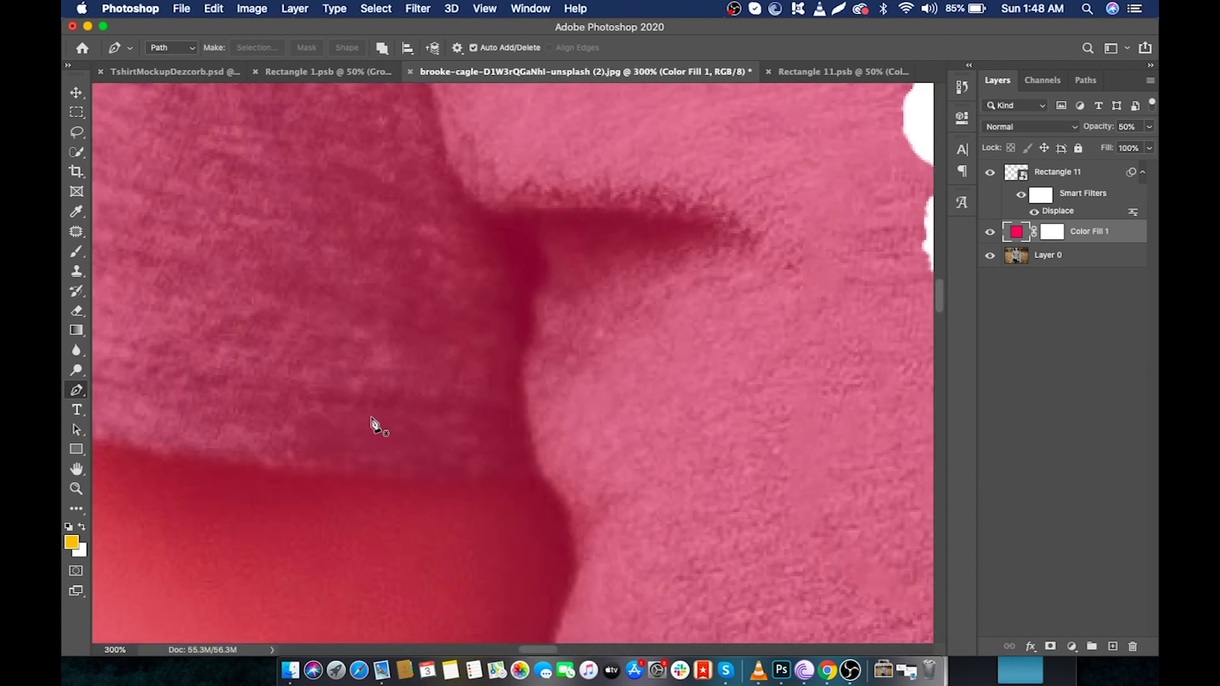
{"action": "left_click", "coordinate": [538, 473]}
{"action": "left_click", "coordinate": [490, 474]}
{"action": "left_click", "coordinate": [437, 477]}
{"action": "left_click", "coordinate": [368, 478]}
{"action": "left_click", "coordinate": [318, 471]}
{"action": "scroll", "coordinate": [344, 476], "scroll_direction": "left", "scroll_amount": 5}
{"action": "left_click", "coordinate": [370, 480]}
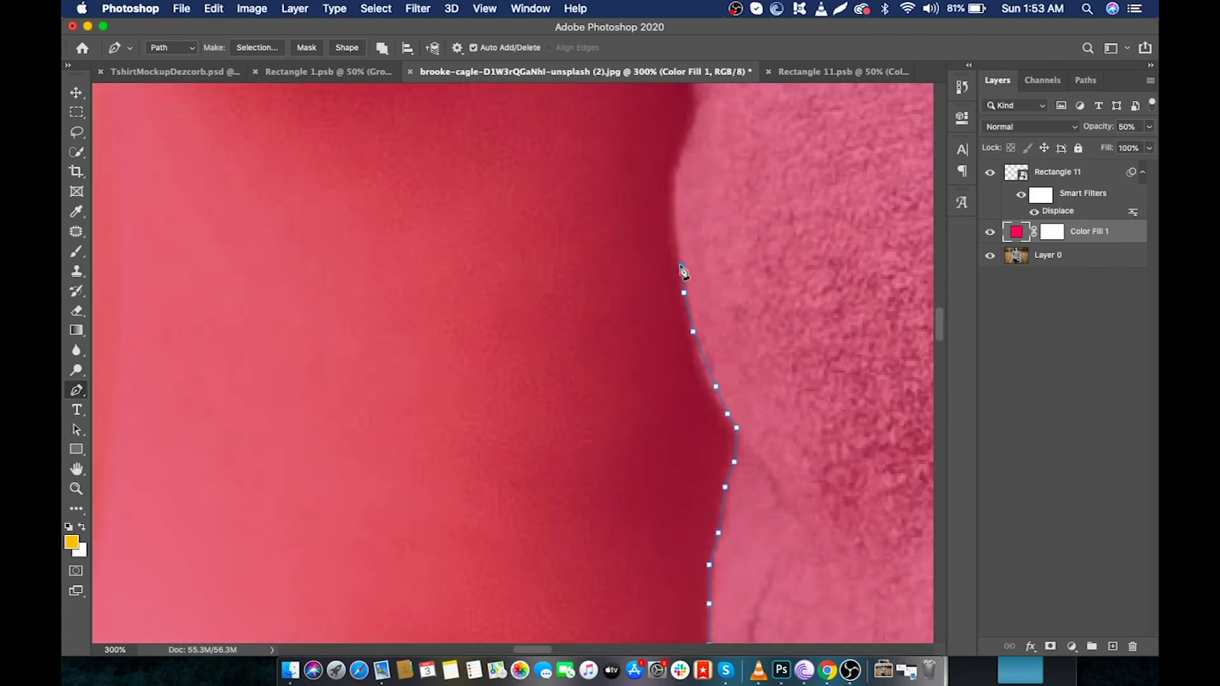
Continue the shirt path up the image-left side of the torso towards its starting point at the armpit.
{"action": "left_click", "coordinate": [680, 154]}
{"action": "left_click", "coordinate": [701, 119]}
{"action": "scroll", "coordinate": [702, 124], "scroll_direction": "up", "scroll_amount": 5}
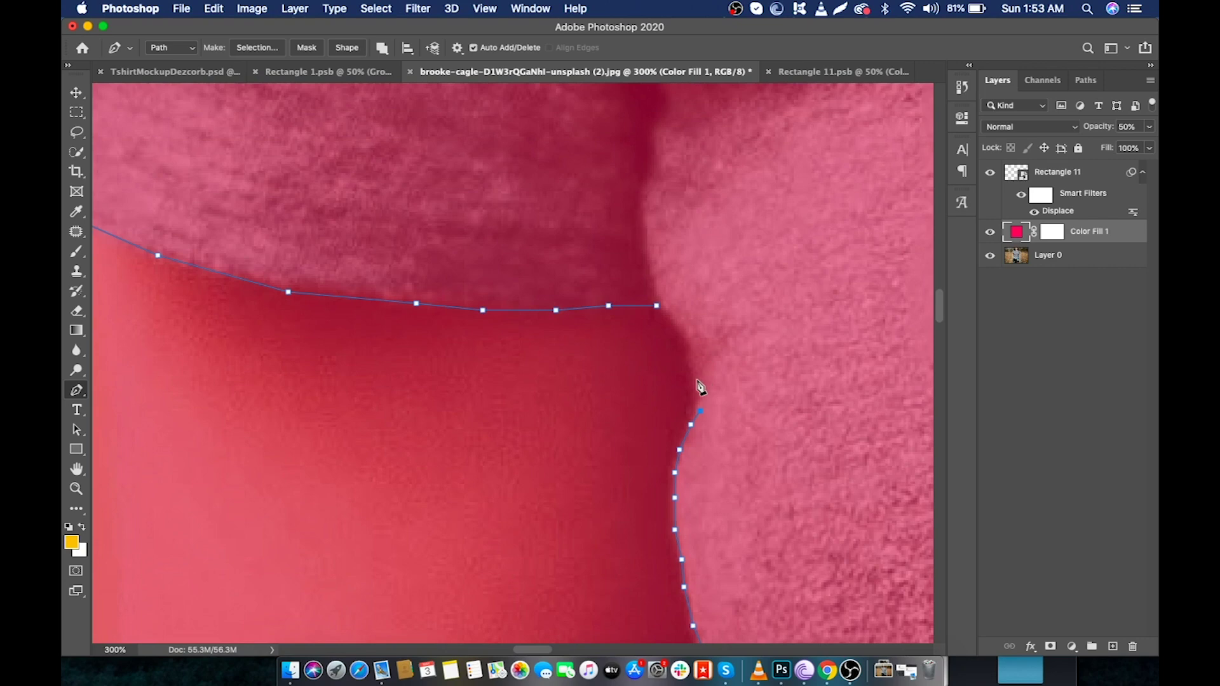
{"action": "left_click", "coordinate": [670, 323]}
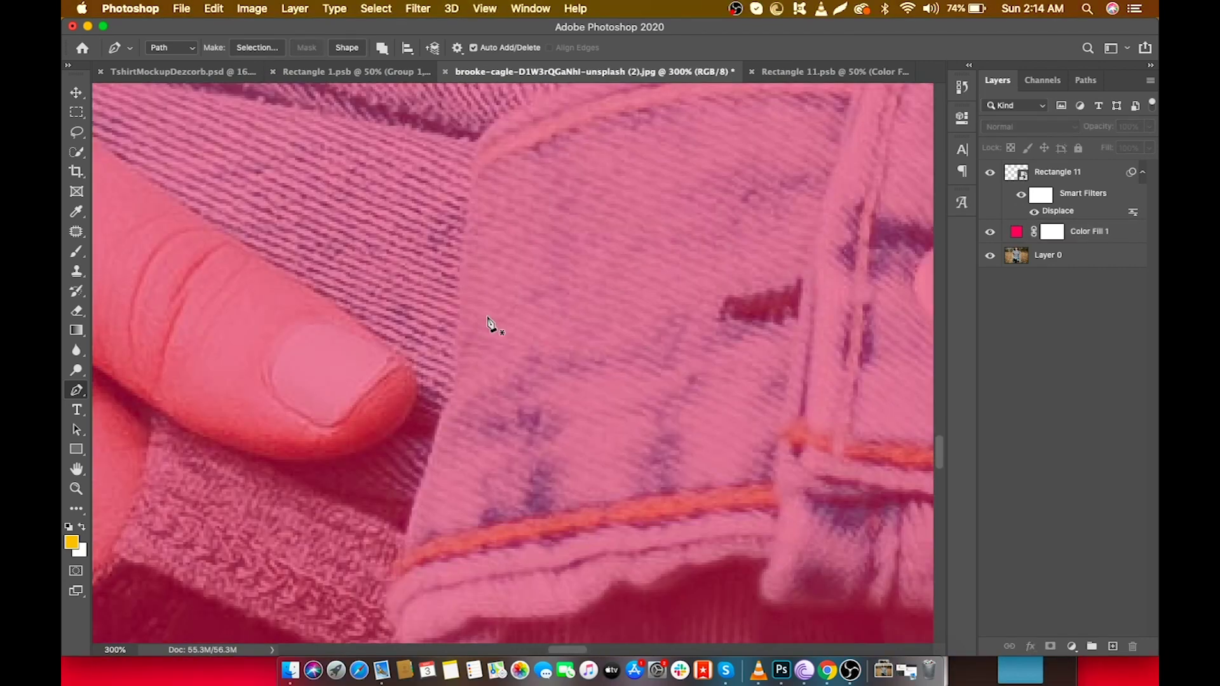
Start a separate Pen path around the shirt hem patch below the thumb, tracing the hand's edge upward.
{"action": "scroll", "coordinate": [490, 324], "scroll_direction": "down", "scroll_amount": 1}
{"action": "scroll", "coordinate": [488, 318], "scroll_direction": "down", "scroll_amount": 2}
{"action": "scroll", "coordinate": [488, 317], "scroll_direction": "left", "scroll_amount": 2}
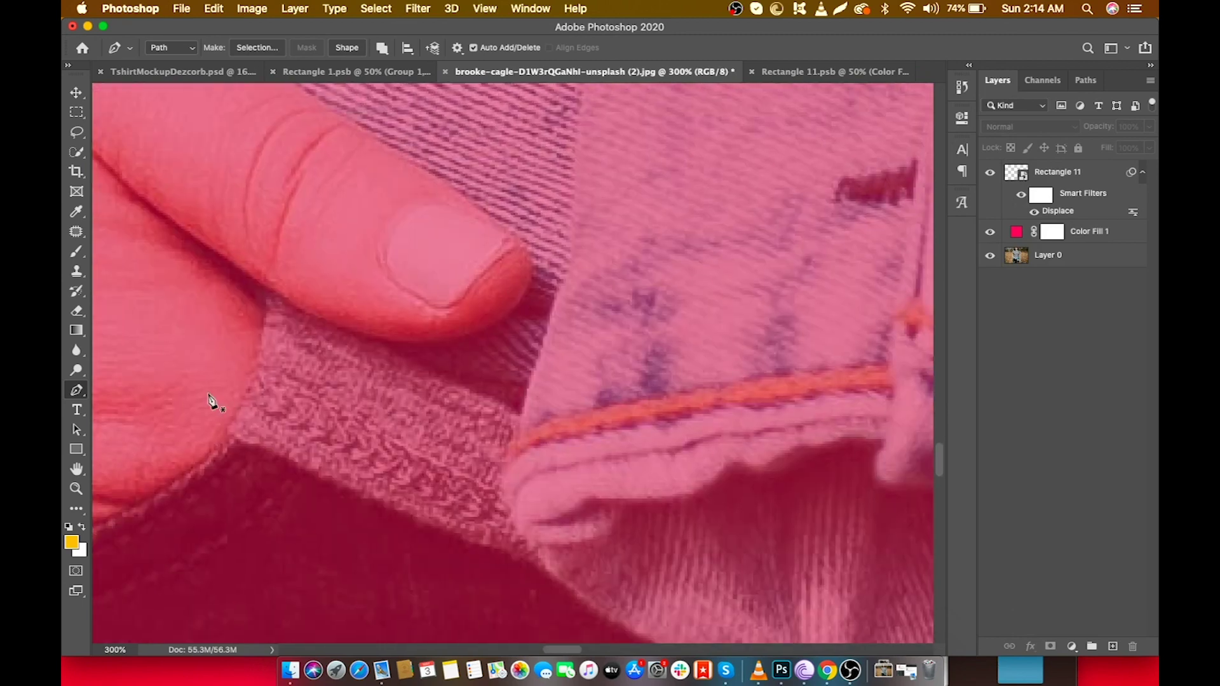
{"action": "left_click", "coordinate": [227, 433]}
{"action": "left_click", "coordinate": [241, 415]}
{"action": "left_click", "coordinate": [249, 392]}
{"action": "left_click", "coordinate": [255, 365]}
{"action": "left_click", "coordinate": [261, 339]}
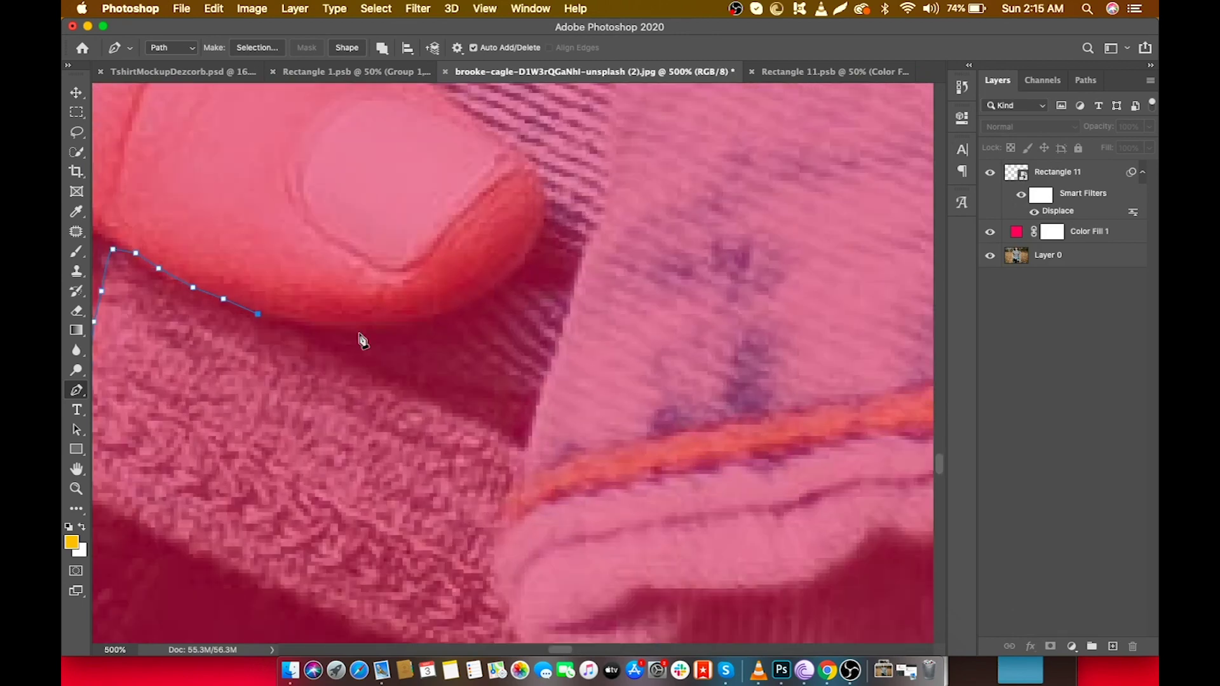
Continue the hem patch path along the underside of the thumb and down the edge of the denim cuff.
{"action": "left_click", "coordinate": [338, 326]}
{"action": "left_click", "coordinate": [380, 321]}
{"action": "left_click", "coordinate": [414, 321]}
{"action": "left_click", "coordinate": [459, 303]}
{"action": "left_click", "coordinate": [518, 273]}
{"action": "scroll", "coordinate": [381, 331], "scroll_direction": "down", "scroll_amount": 2}
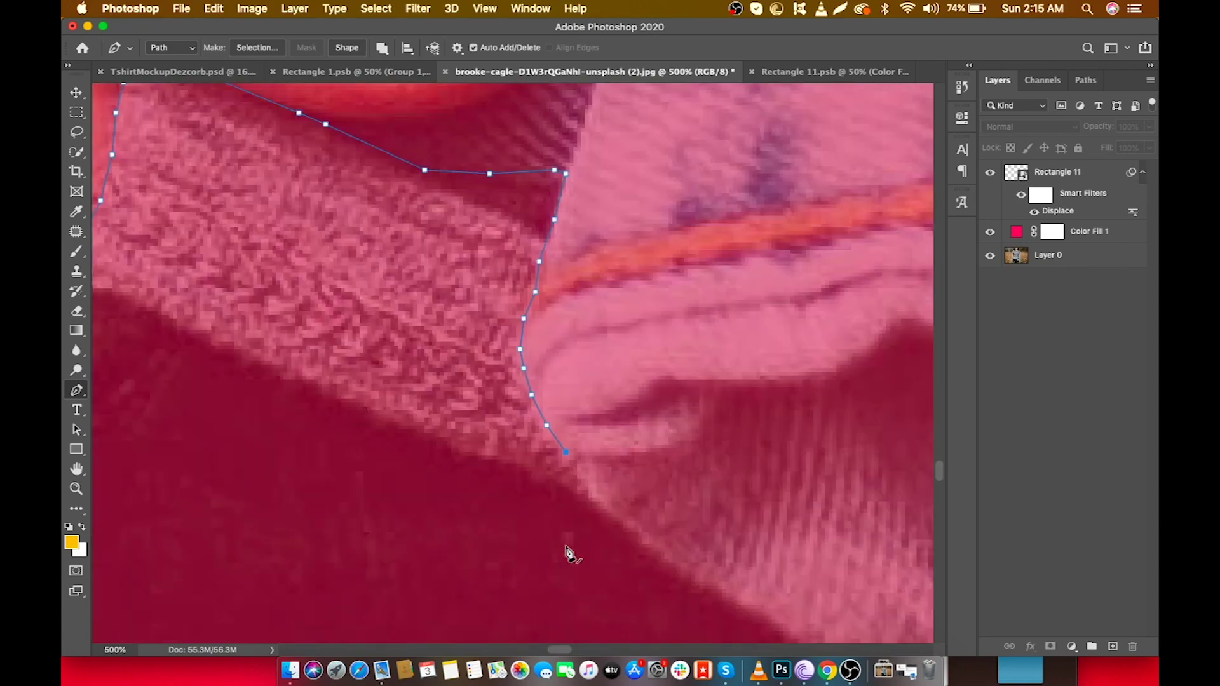
{"action": "scroll", "coordinate": [568, 553], "scroll_direction": "down", "scroll_amount": 1}
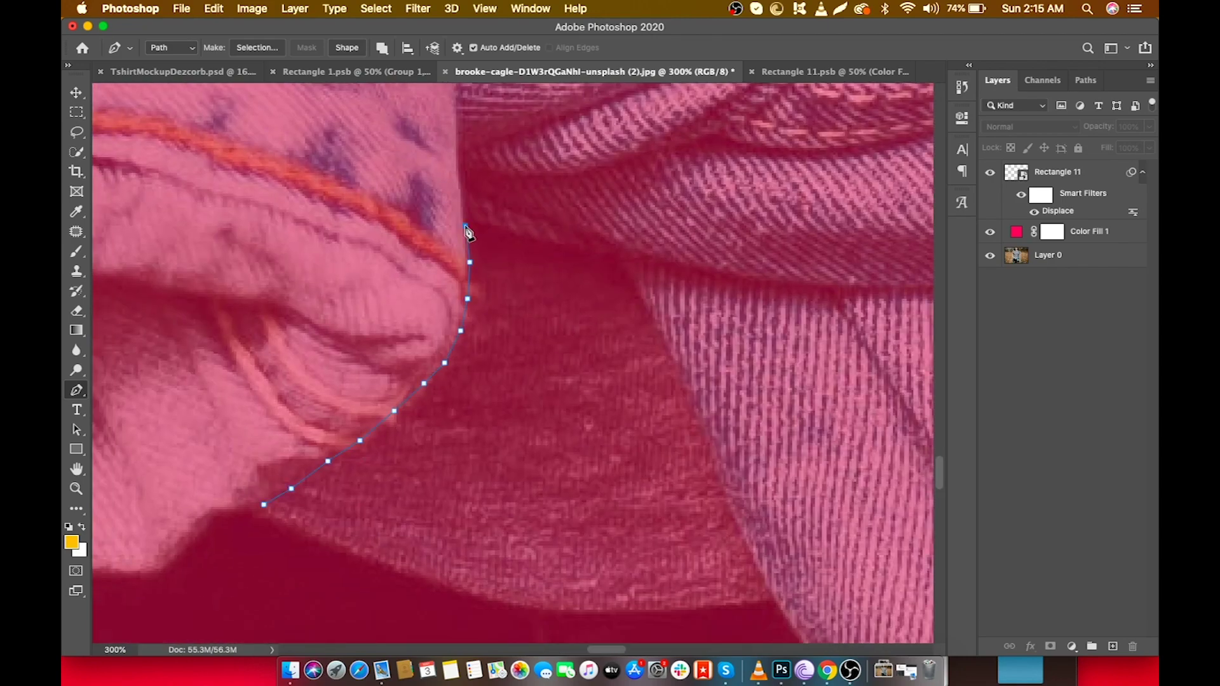
Trace and close the path around the shirt hem patch between the denim cuff and the hanging denim sleeve.
{"action": "left_click", "coordinate": [465, 217]}
{"action": "left_click", "coordinate": [492, 228]}
{"action": "left_click", "coordinate": [523, 236]}
{"action": "left_click", "coordinate": [563, 244]}
{"action": "left_click", "coordinate": [594, 244]}
{"action": "left_click", "coordinate": [614, 249]}
{"action": "left_click", "coordinate": [634, 281]}
{"action": "left_click", "coordinate": [662, 324]}
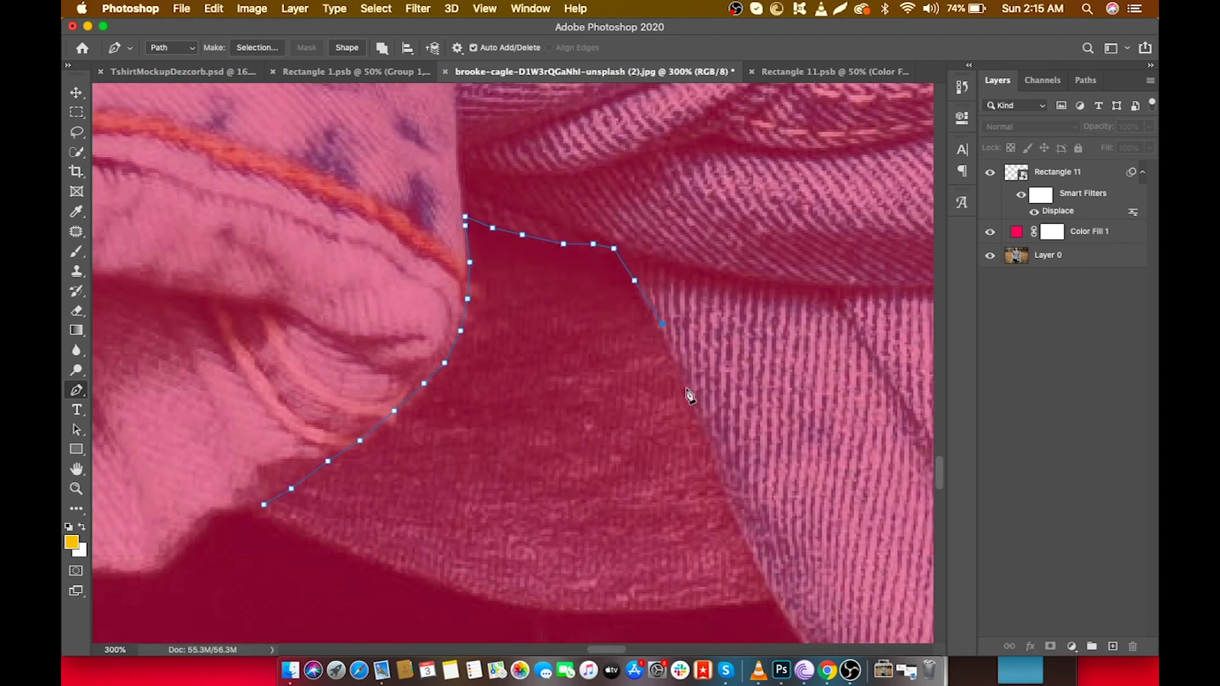
{"action": "left_click", "coordinate": [323, 546]}
{"action": "left_click", "coordinate": [264, 505]}
Trace the upper and lower edges of the shirt patch beneath the tied denim, on the far side of the hanging sleeve.
{"action": "scroll", "coordinate": [280, 453], "scroll_direction": "right", "scroll_amount": 15}
{"action": "left_click", "coordinate": [98, 389]}
{"action": "left_click", "coordinate": [128, 375]}
{"action": "left_click", "coordinate": [204, 360]}
{"action": "left_click", "coordinate": [283, 332]}
{"action": "left_click", "coordinate": [370, 320]}
{"action": "left_click", "coordinate": [815, 332]}
{"action": "left_click", "coordinate": [772, 343]}
{"action": "left_click", "coordinate": [730, 357]}
{"action": "left_click", "coordinate": [691, 368]}
{"action": "left_click", "coordinate": [663, 372]}
{"action": "left_click", "coordinate": [634, 386]}
{"action": "left_click", "coordinate": [583, 406]}
{"action": "left_click", "coordinate": [549, 418]}
Finish the path around the bottom of that shirt patch and up the hanging sleeve's edge, closing it at its first point.
{"action": "left_click", "coordinate": [303, 569]}
{"action": "left_click", "coordinate": [272, 569]}
{"action": "left_click", "coordinate": [244, 568]}
{"action": "left_click", "coordinate": [221, 565]}
{"action": "left_click", "coordinate": [214, 560]}
{"action": "scroll", "coordinate": [214, 560], "scroll_direction": "left", "scroll_amount": 5}
{"action": "left_click", "coordinate": [342, 581]}
{"action": "left_click", "coordinate": [317, 542]}
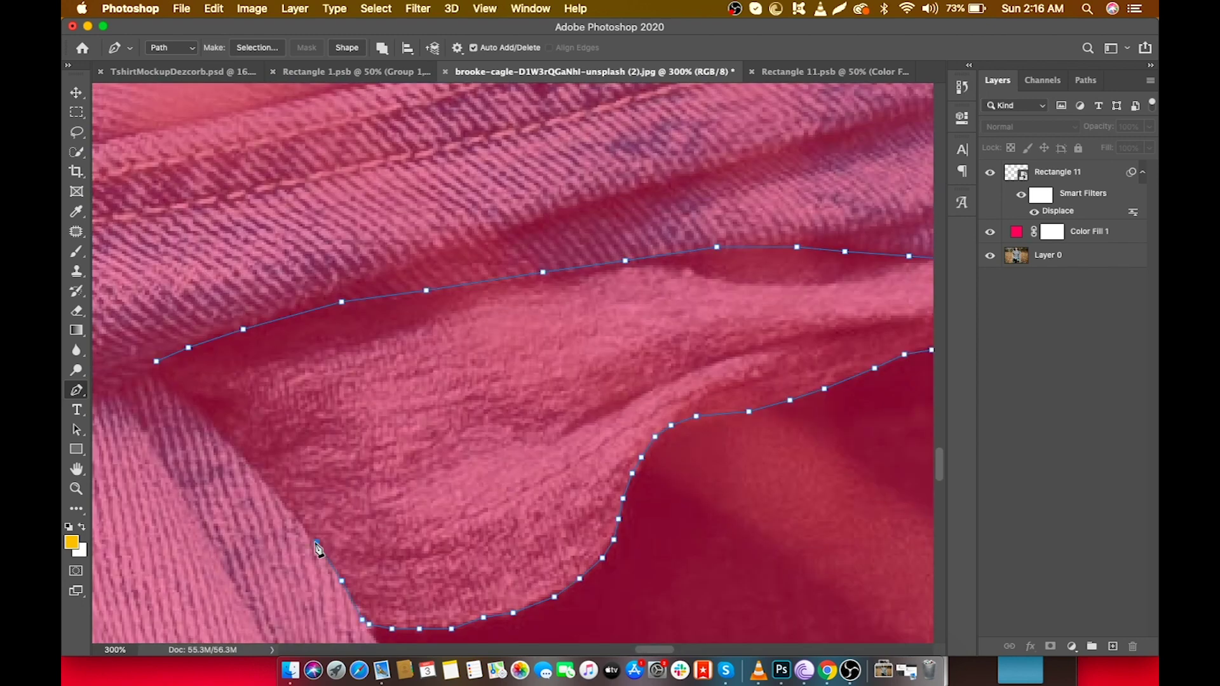
{"action": "left_click", "coordinate": [156, 364]}
Convert the traced T-shirt and hem patch paths into a selection.
{"action": "key", "text": "super+minus"}
{"action": "key", "text": "super+minus"}
{"action": "key", "text": "super+minus"}
{"action": "key", "text": "super+minus"}
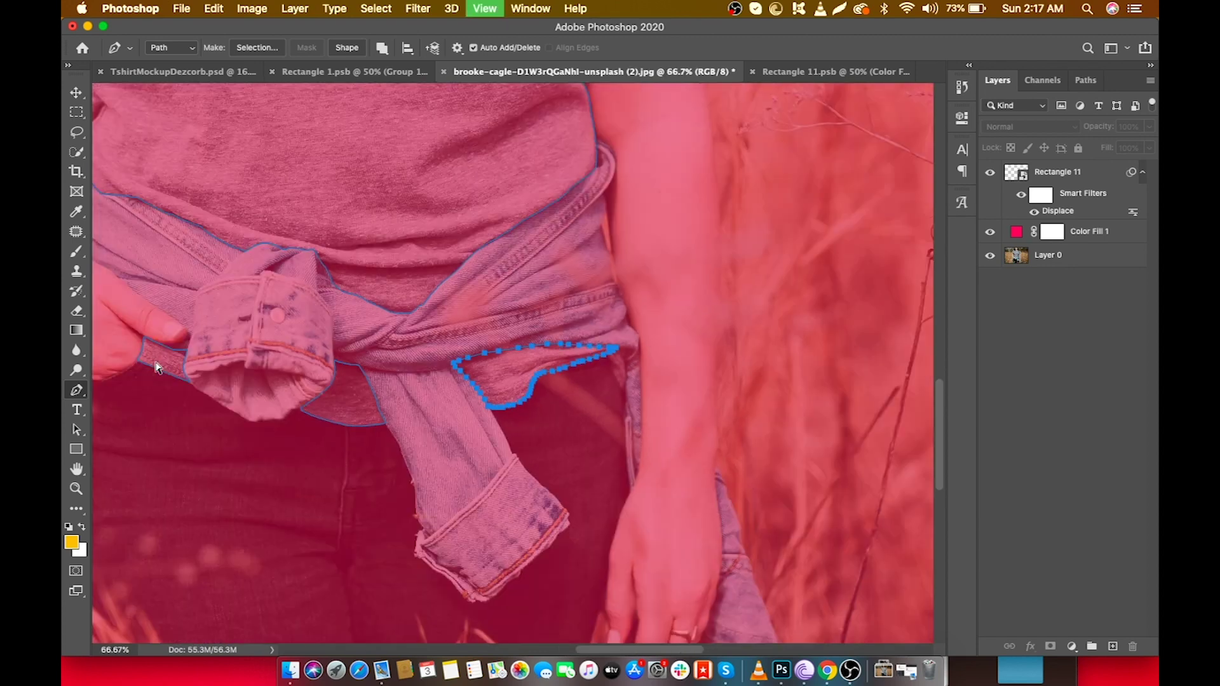
{"action": "key", "text": "super+minus"}
{"action": "key", "text": "super+plus"}
{"action": "key", "text": "super+plus"}
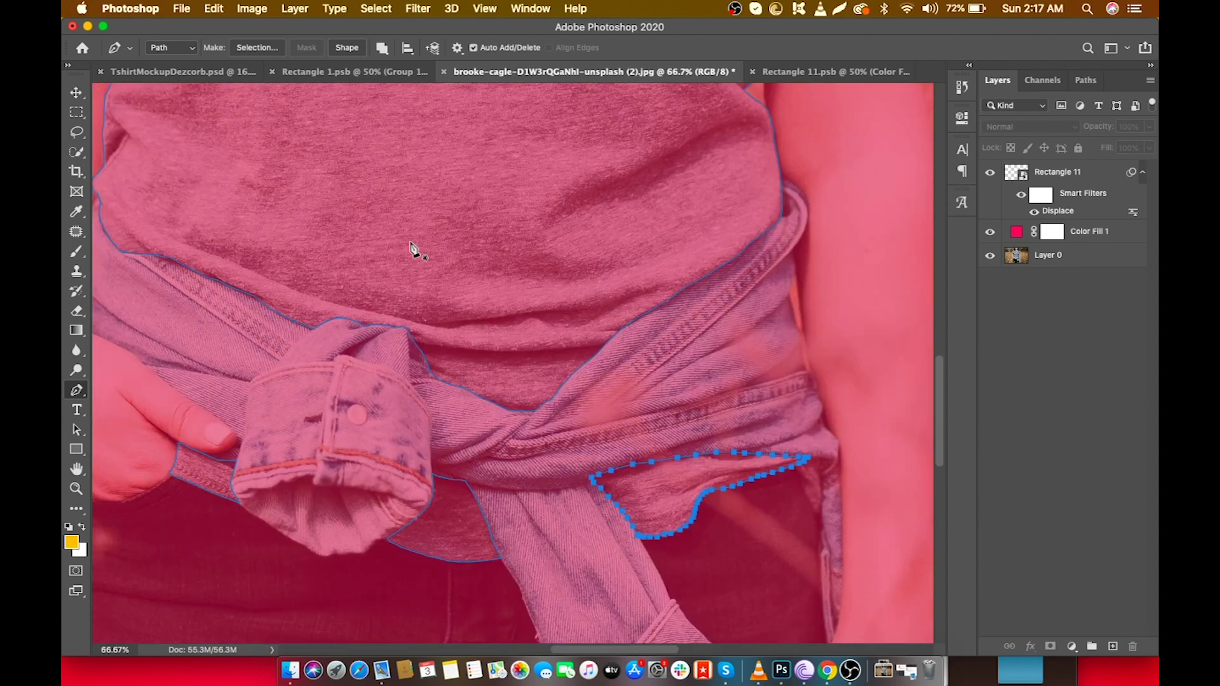
{"action": "key", "text": "super+Return"}
{"action": "scroll", "coordinate": [410, 247], "scroll_direction": "up", "scroll_amount": 5}
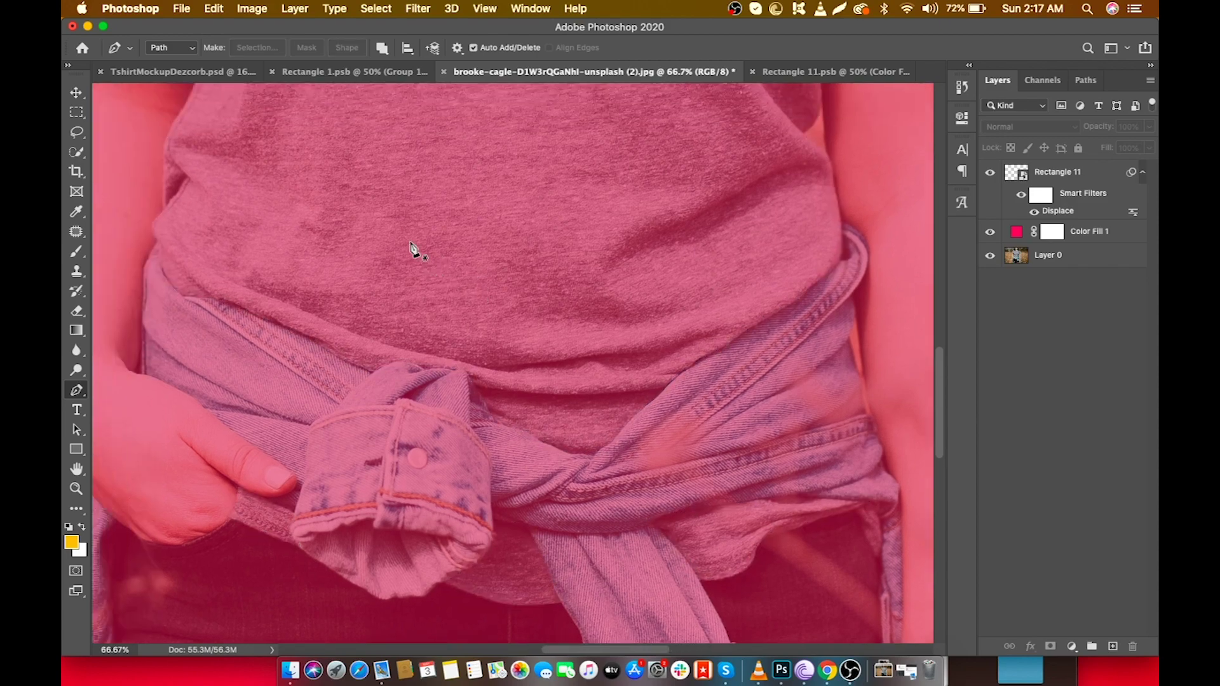
{"action": "scroll", "coordinate": [410, 247], "scroll_direction": "up", "scroll_amount": 10}
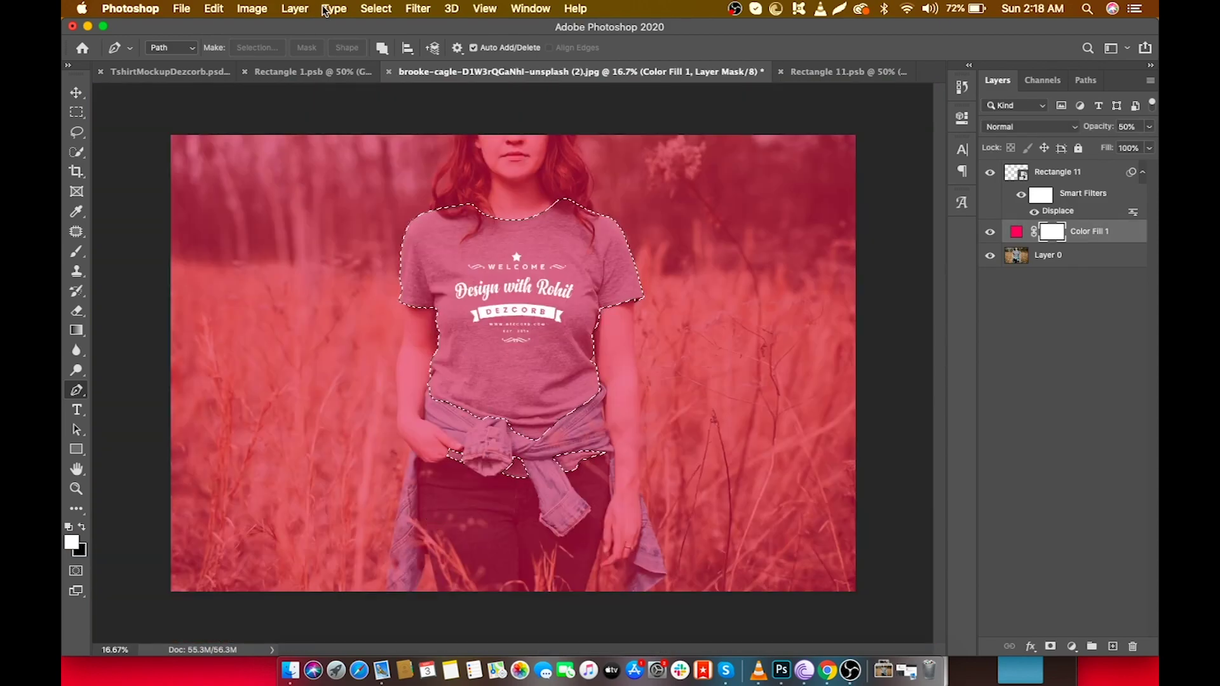
Invert the shirt selection, fill that area of the Color Fill 1 mask with black, and deselect.
{"action": "left_click", "coordinate": [374, 8]}
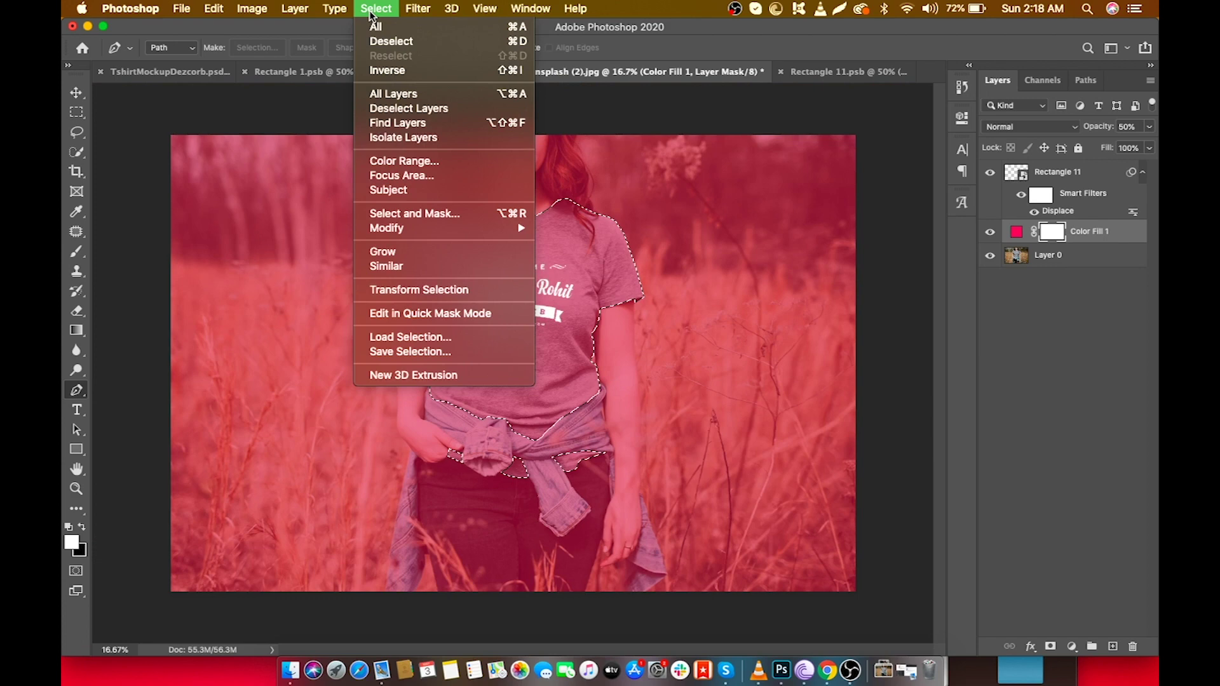
{"action": "left_click", "coordinate": [394, 70]}
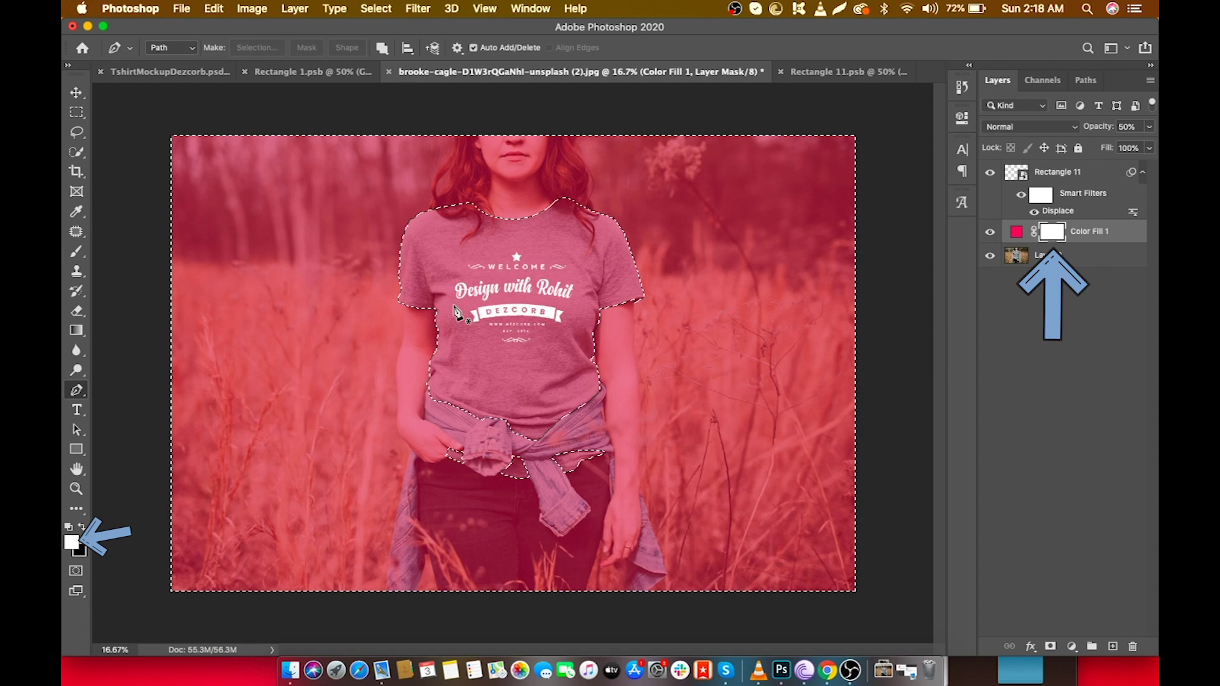
{"action": "key", "text": "super+BackSpace"}
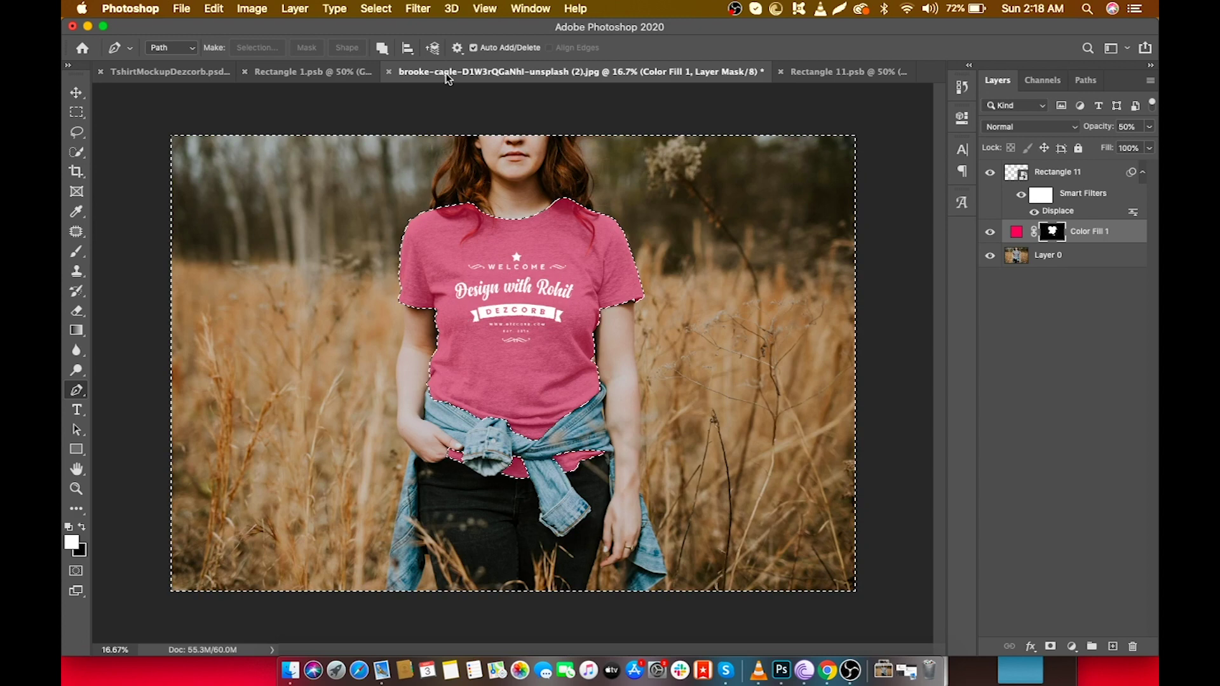
{"action": "left_click", "coordinate": [376, 8]}
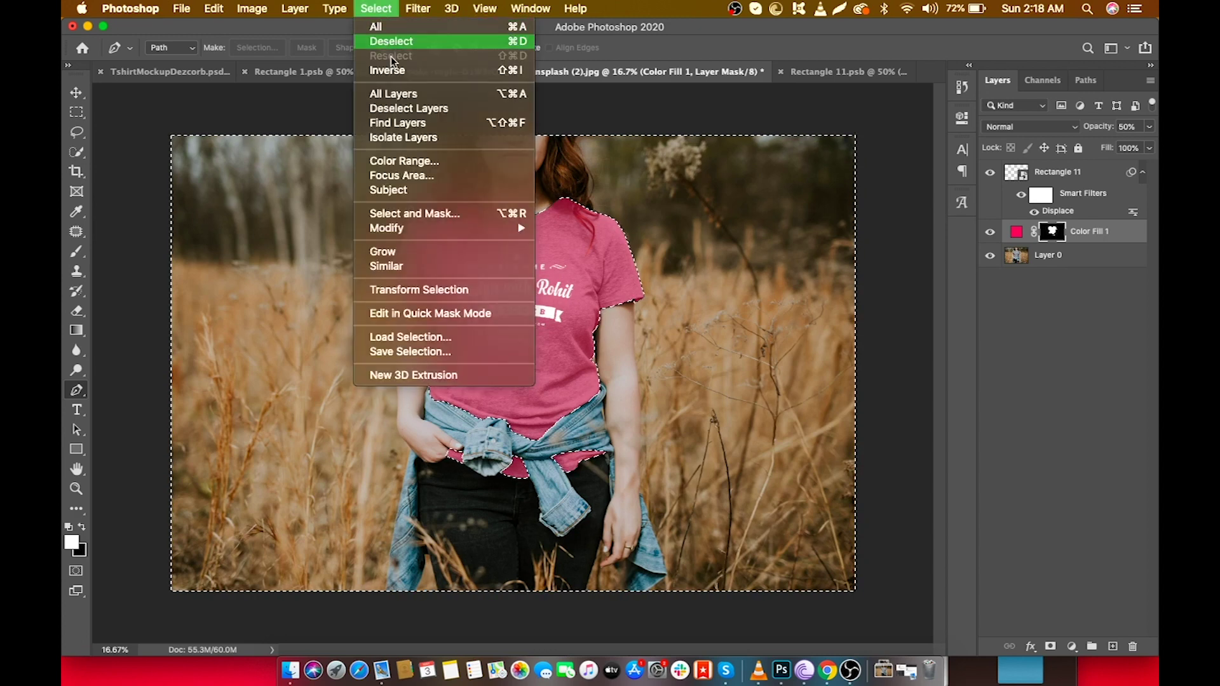
{"action": "left_click", "coordinate": [392, 42]}
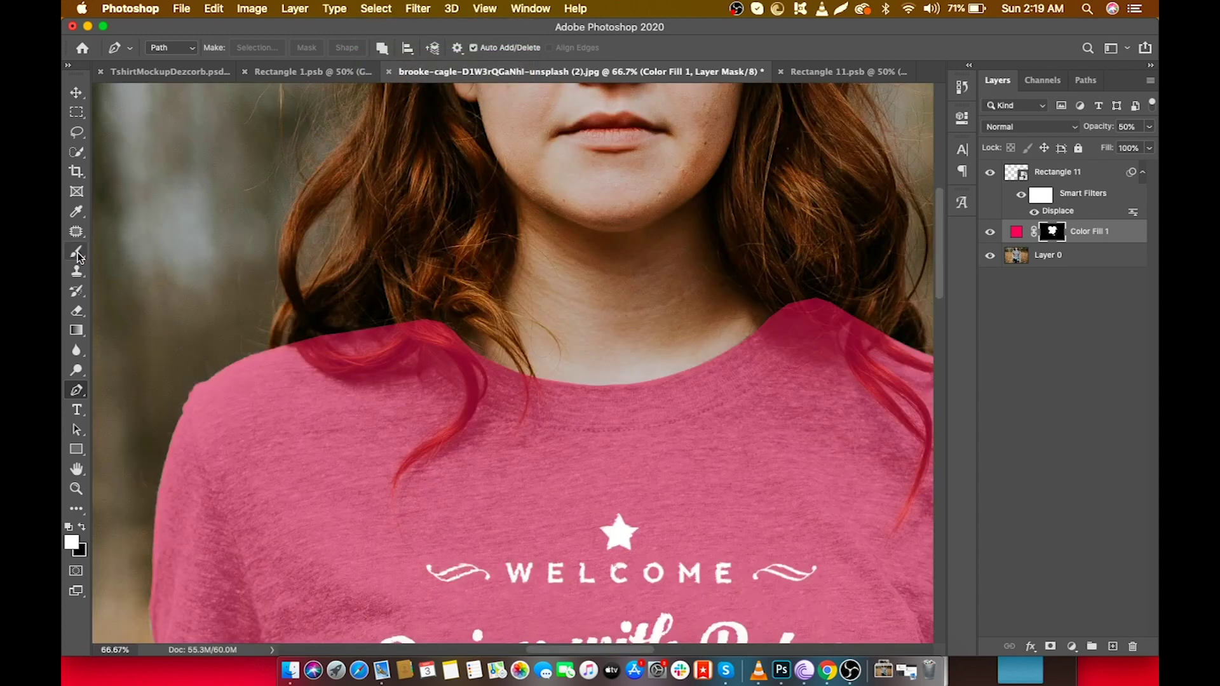
Paint black with the Brush on the Color Fill 1 mask over the thick curled hair lock near the image-left collar.
{"action": "left_click", "coordinate": [77, 253]}
{"action": "scroll", "coordinate": [348, 503], "scroll_direction": "up", "scroll_amount": 5}
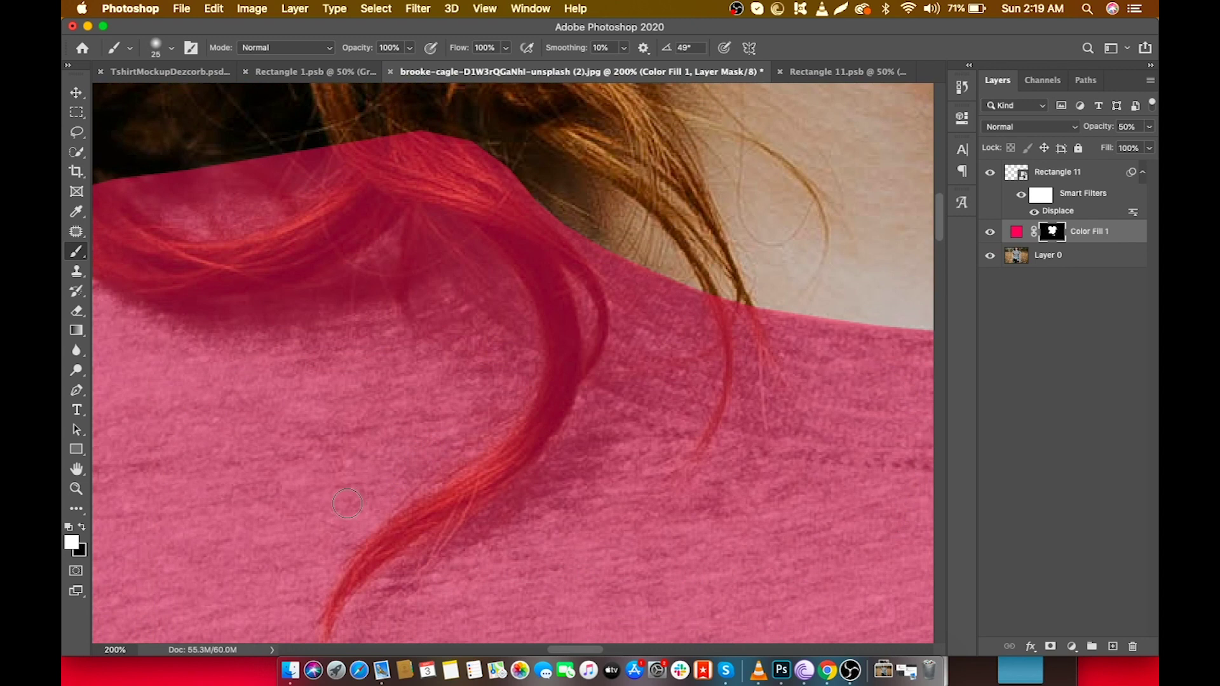
{"action": "left_click", "coordinate": [80, 530]}
{"action": "left_click_drag", "start_coordinate": [542, 254], "coordinate": [549, 288]}
{"action": "key", "text": "bracketleft"}
{"action": "key", "text": "bracketleft"}
{"action": "left_click_drag", "start_coordinate": [505, 239], "coordinate": [547, 301]}
{"action": "key", "text": "bracketright"}
{"action": "key", "text": "bracketright"}
{"action": "left_click_drag", "start_coordinate": [529, 253], "coordinate": [481, 473]}
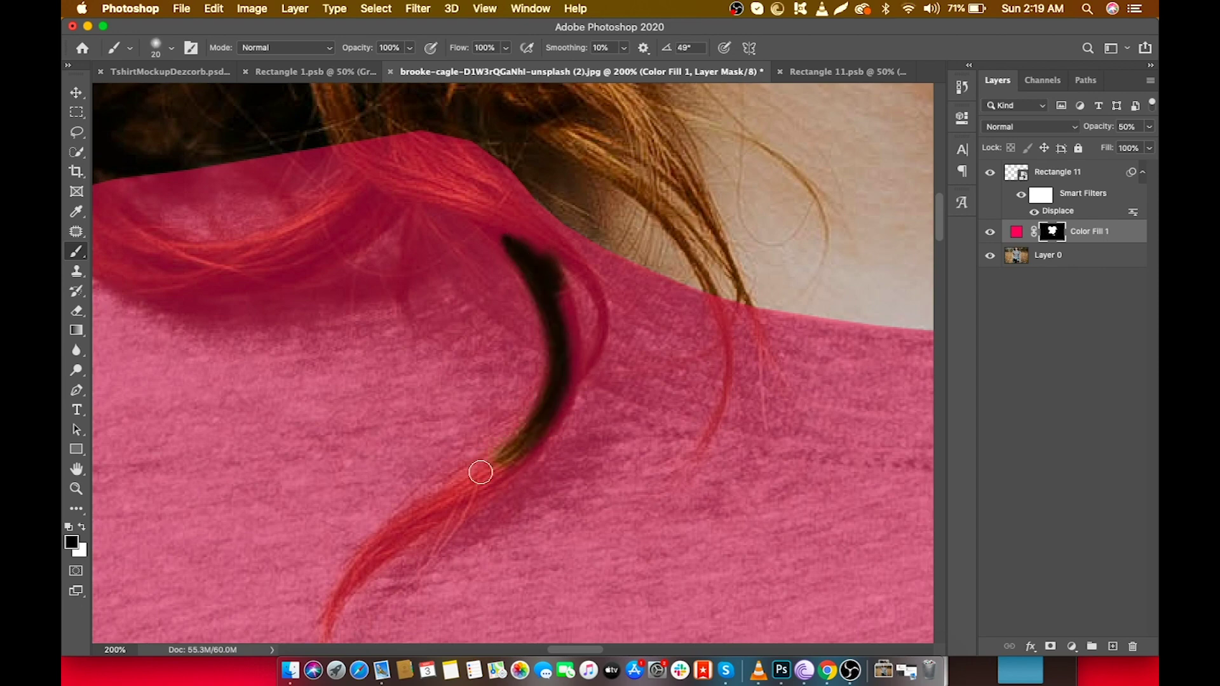
{"action": "scroll", "coordinate": [479, 473], "scroll_direction": "down", "scroll_amount": 3}
{"action": "left_click_drag", "start_coordinate": [479, 385], "coordinate": [326, 572]}
Refine the mask around the curled lock and the thin neighbouring strands, switching between black and white with a small brush.
{"action": "key", "text": "x"}
{"action": "key", "text": "x"}
{"action": "mouse_move", "coordinate": [568, 200]}
{"action": "left_mouse_down"}
{"action": "mouse_move", "coordinate": [470, 411]}
{"action": "mouse_move", "coordinate": [385, 469]}
{"action": "left_mouse_up"}
{"action": "left_click_drag", "start_coordinate": [522, 147], "coordinate": [581, 298]}
{"action": "left_click_drag", "start_coordinate": [709, 210], "coordinate": [706, 351]}
{"action": "key", "text": "x"}
{"action": "scroll", "coordinate": [684, 277], "scroll_direction": "up", "scroll_amount": 4}
{"action": "key", "text": "bracketright"}
{"action": "key", "text": "bracketright"}
{"action": "left_click_drag", "start_coordinate": [550, 223], "coordinate": [738, 280]}
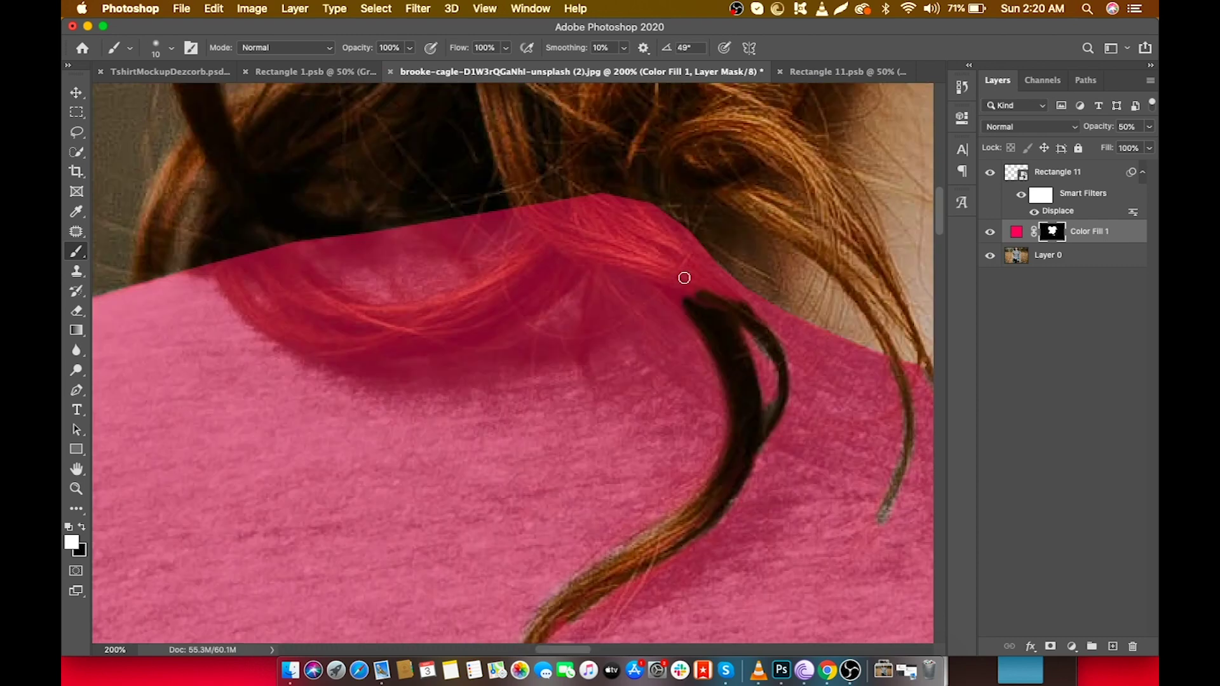
Paint black on the Color Fill 1 mask along the hair sweeping across the image-left shoulder.
{"action": "key", "text": "x"}
{"action": "key", "text": "x"}
{"action": "key", "text": "x"}
{"action": "key", "text": "x"}
{"action": "mouse_move", "coordinate": [594, 251]}
{"action": "left_mouse_down"}
{"action": "mouse_move", "coordinate": [530, 296]}
{"action": "mouse_move", "coordinate": [219, 270]}
{"action": "left_mouse_up"}
{"action": "left_click_drag", "start_coordinate": [270, 283], "coordinate": [506, 294]}
{"action": "key", "text": "bracketleft"}
{"action": "key", "text": "bracketleft"}
{"action": "mouse_move", "coordinate": [607, 279]}
{"action": "left_mouse_down"}
{"action": "mouse_move", "coordinate": [674, 348]}
{"action": "mouse_move", "coordinate": [583, 357]}
{"action": "mouse_move", "coordinate": [559, 296]}
{"action": "left_mouse_up"}
Retouch the Color Fill 1 mask along the shirt's image-left side edge above the tied denim using a larger brush.
{"action": "key", "text": "x"}
{"action": "key", "text": "x"}
{"action": "key", "text": "x"}
{"action": "key", "text": "bracketright"}
{"action": "key", "text": "bracketright"}
{"action": "key", "text": "bracketright"}
{"action": "key", "text": "bracketright"}
{"action": "scroll", "coordinate": [559, 297], "scroll_direction": "down", "scroll_amount": 10}
{"action": "scroll", "coordinate": [381, 286], "scroll_direction": "up", "scroll_amount": 2}
{"action": "left_click_drag", "start_coordinate": [284, 172], "coordinate": [264, 260]}
{"action": "scroll", "coordinate": [487, 392], "scroll_direction": "down", "scroll_amount": 4}
{"action": "scroll", "coordinate": [487, 393], "scroll_direction": "down", "scroll_amount": 10}
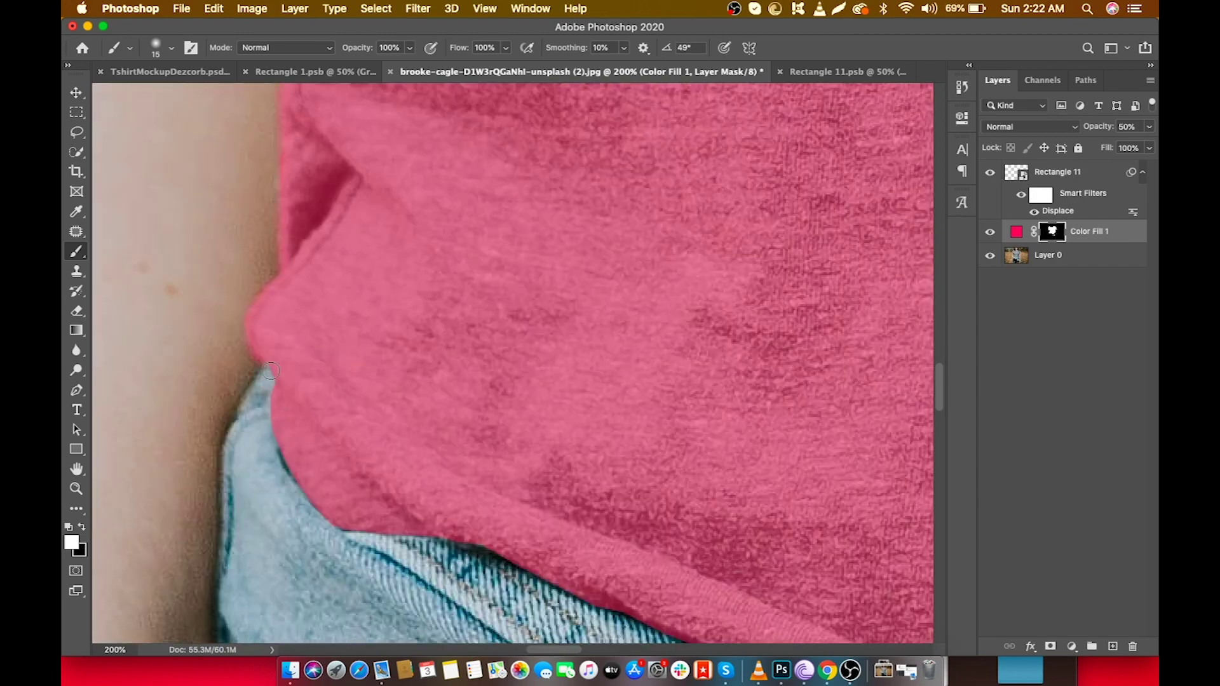
Paint black on the Color Fill 1 mask over the hair locks falling across the image-right shoulder.
{"action": "key", "text": "x"}
{"action": "scroll", "coordinate": [401, 432], "scroll_direction": "up", "scroll_amount": 12}
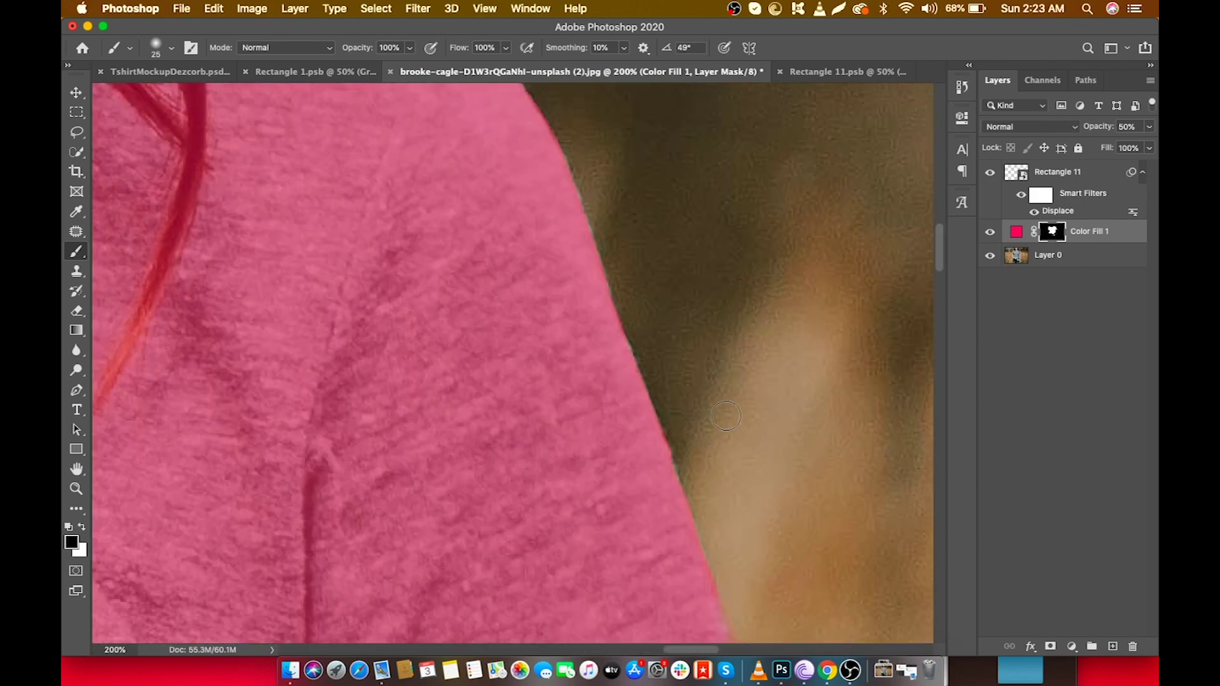
{"action": "scroll", "coordinate": [726, 417], "scroll_direction": "left", "scroll_amount": 10}
{"action": "left_click_drag", "start_coordinate": [356, 130], "coordinate": [466, 218]}
{"action": "scroll", "coordinate": [509, 349], "scroll_direction": "down", "scroll_amount": 5}
{"action": "left_click_drag", "start_coordinate": [569, 235], "coordinate": [484, 471]}
{"action": "key", "text": "x"}
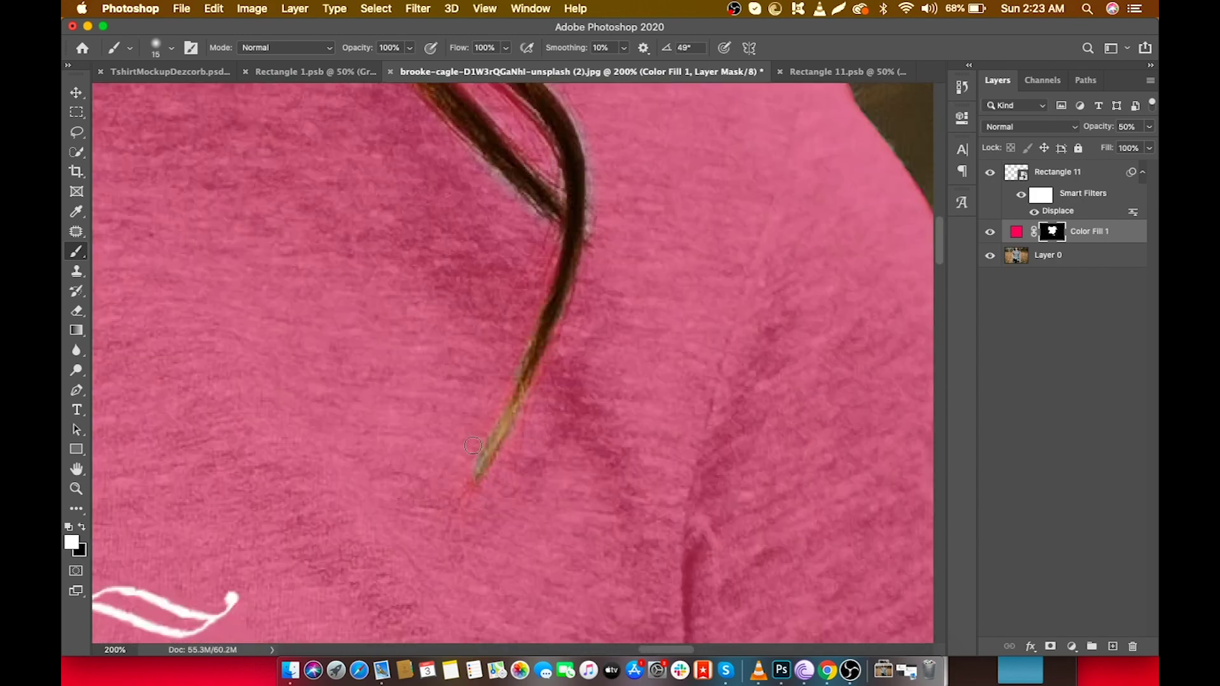
{"action": "scroll", "coordinate": [460, 283], "scroll_direction": "up", "scroll_amount": 10}
{"action": "key", "text": "x"}
{"action": "left_click_drag", "start_coordinate": [632, 315], "coordinate": [380, 210]}
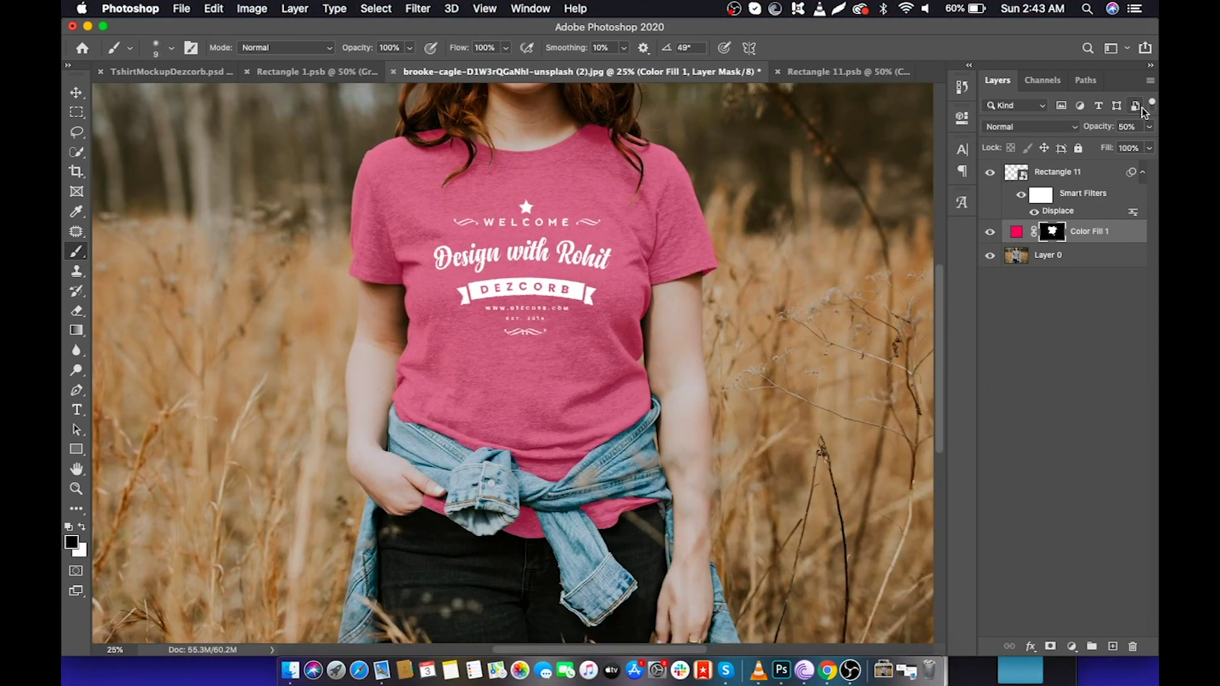
Set the Color Fill 1 layer to 100% opacity and the Color blend mode.
{"action": "type", "text": "100"}
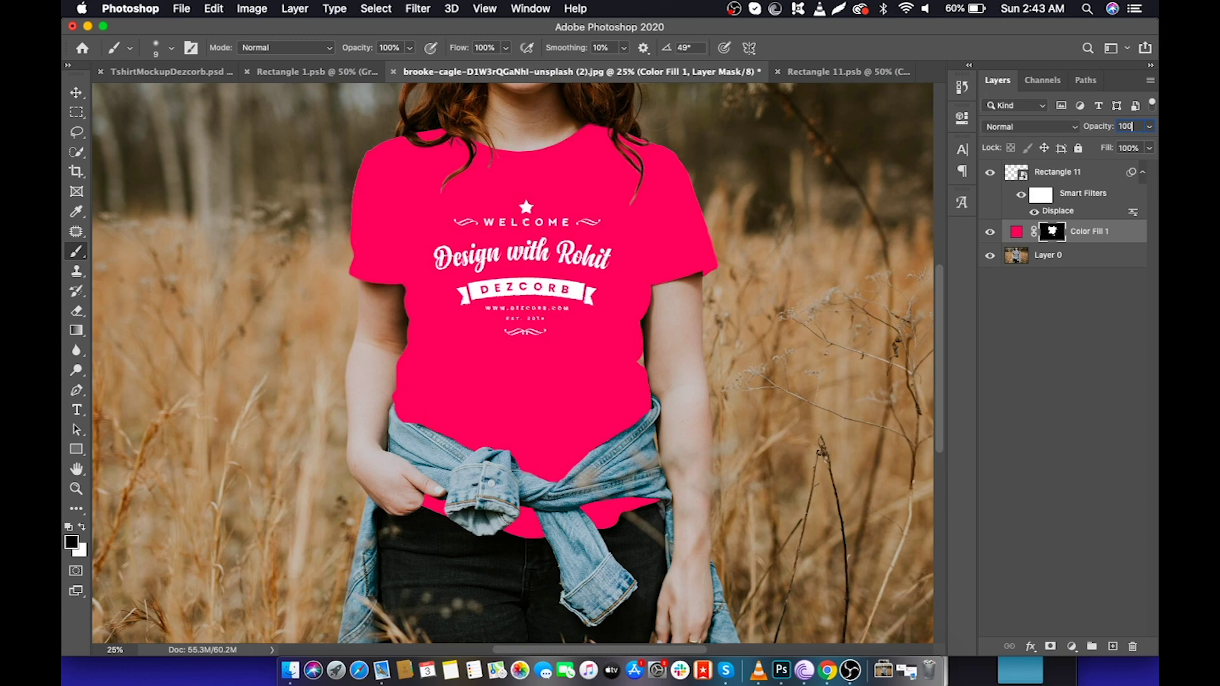
{"action": "left_click", "coordinate": [1042, 126]}
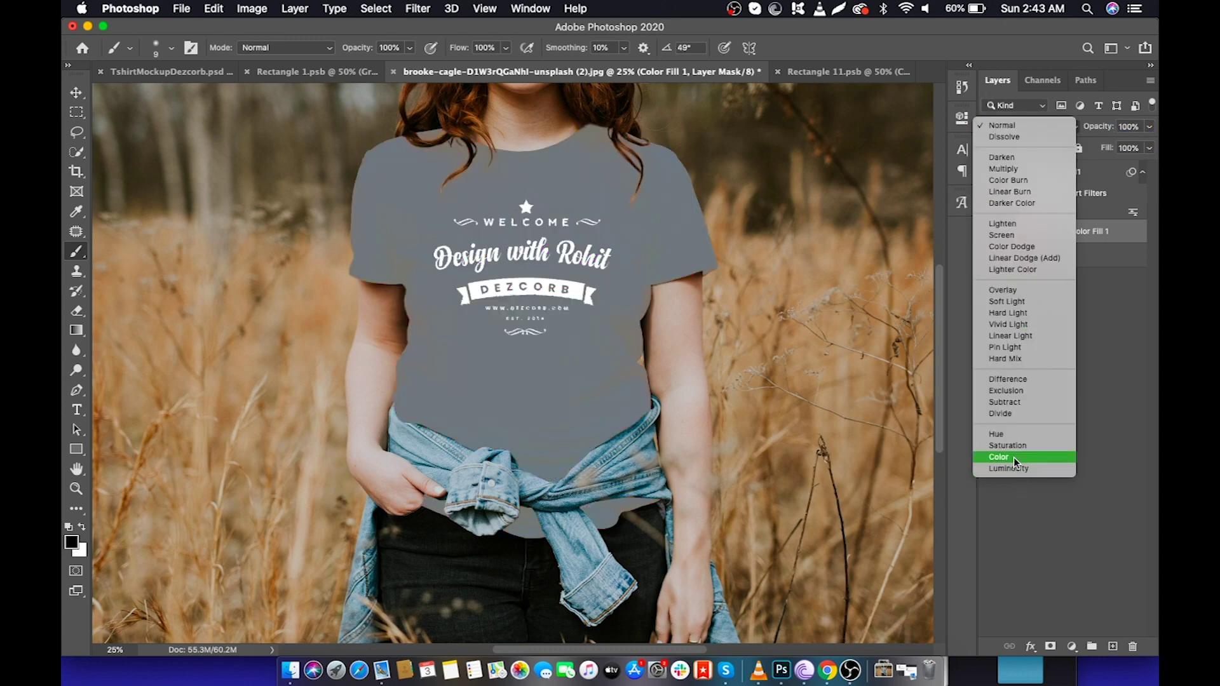
{"action": "left_click", "coordinate": [1013, 457]}
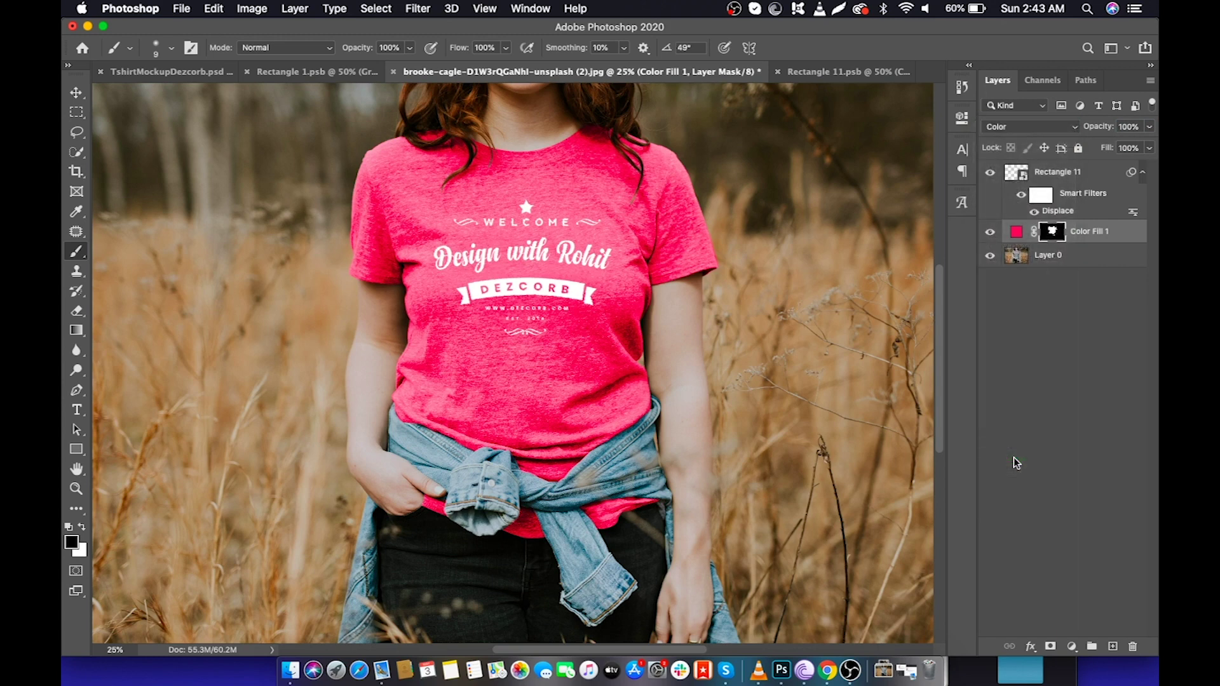
{"action": "scroll", "coordinate": [705, 333], "scroll_direction": "up", "scroll_amount": 2}
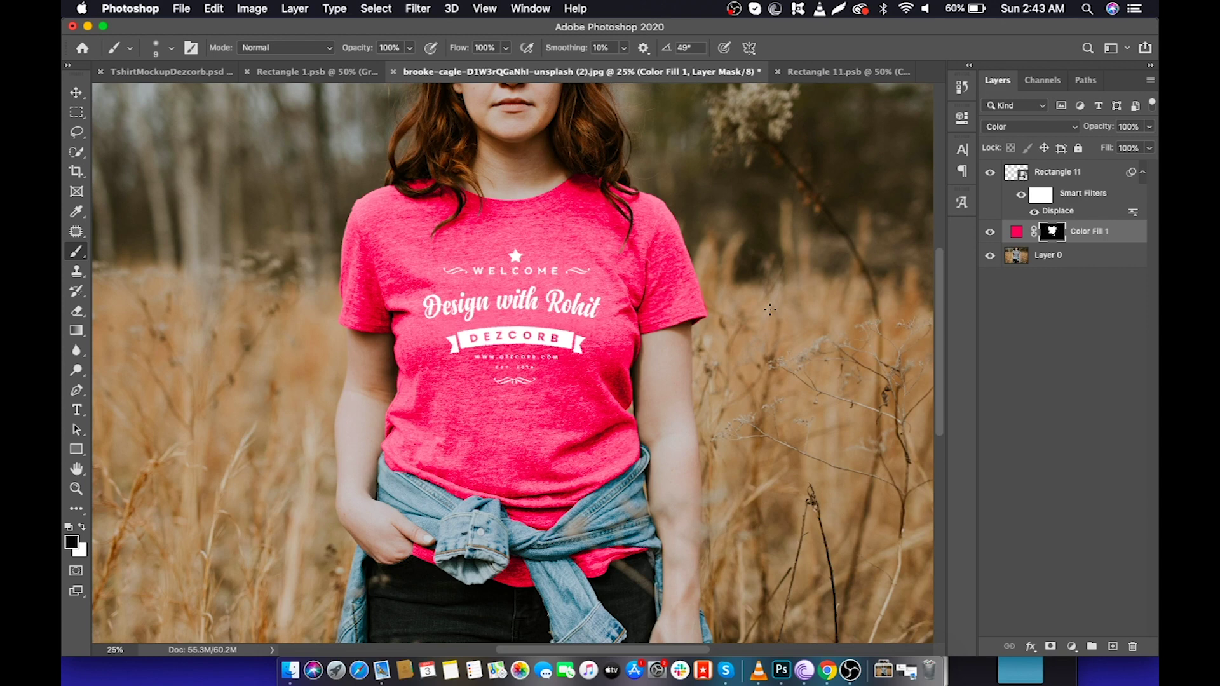
Add a Vibrance adjustment layer clipped to Color Fill 1 and set its vibrance to -45.
{"action": "left_click", "coordinate": [1072, 647]}
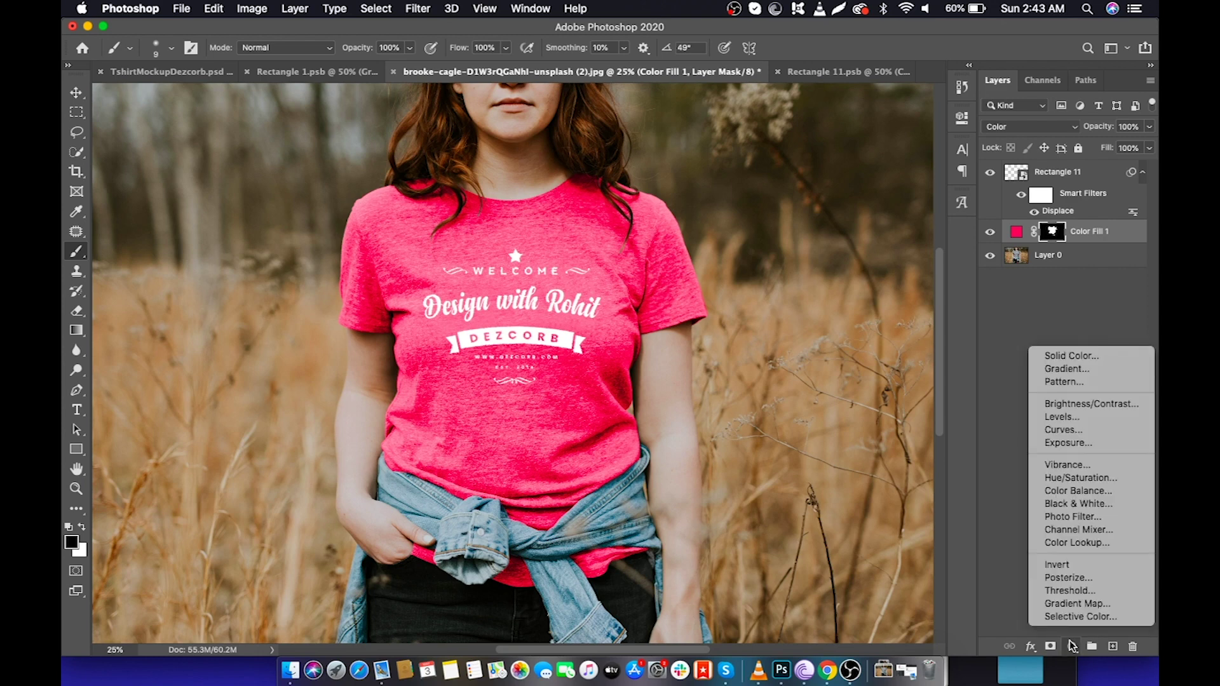
{"action": "left_click", "coordinate": [1088, 466]}
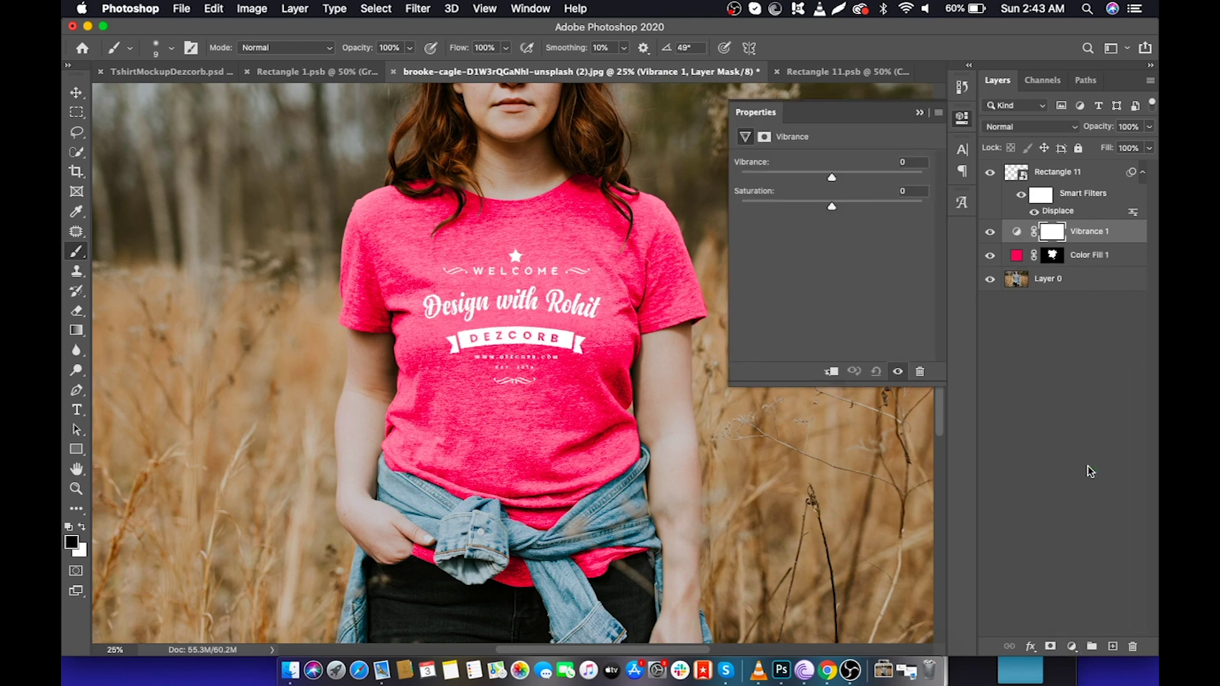
{"action": "left_click", "coordinate": [832, 373]}
{"action": "left_click_drag", "start_coordinate": [830, 181], "coordinate": [792, 182]}
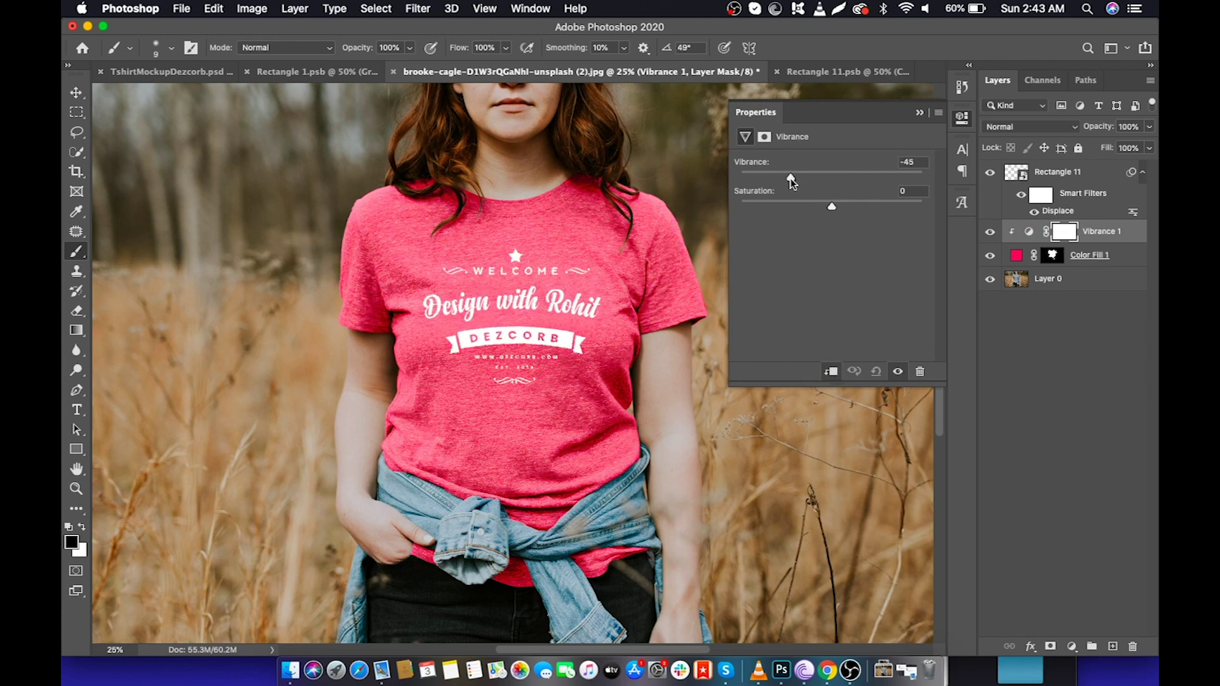
Set the saturation of the Vibrance 1 adjustment layer to -20 and collapse its settings.
{"action": "left_click", "coordinate": [916, 162]}
{"action": "mouse_move", "coordinate": [832, 206]}
{"action": "left_mouse_down"}
{"action": "mouse_move", "coordinate": [793, 210]}
{"action": "mouse_move", "coordinate": [807, 207]}
{"action": "left_mouse_up"}
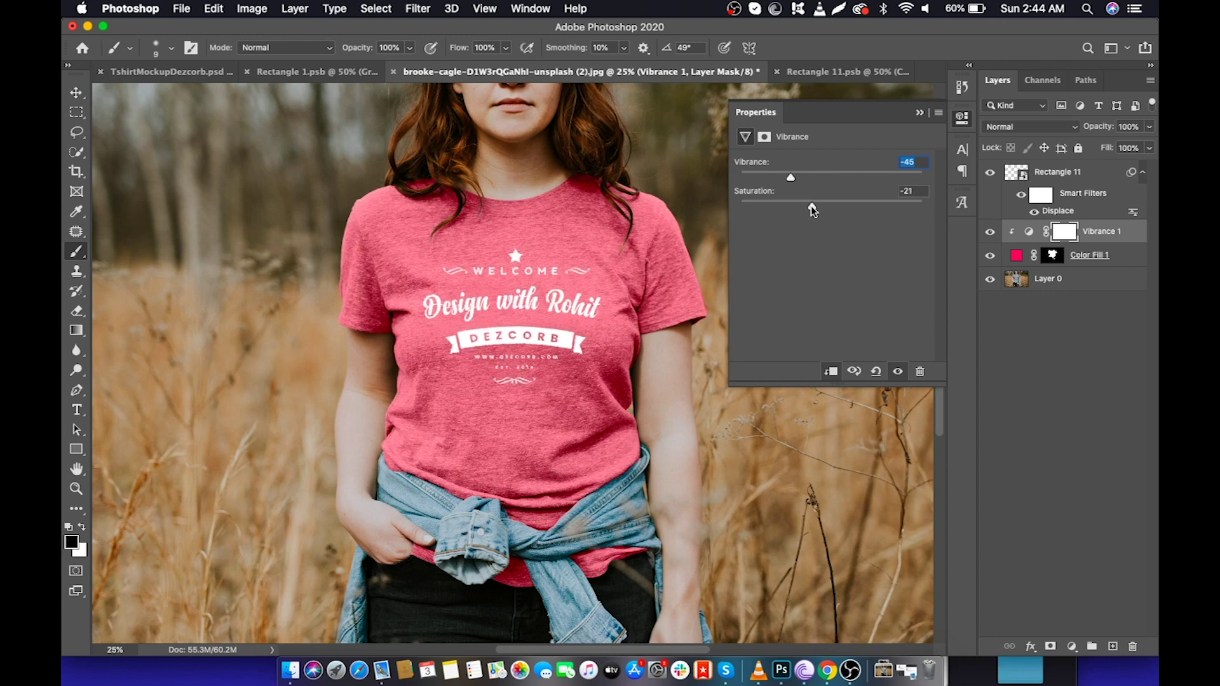
{"action": "left_click", "coordinate": [914, 192]}
{"action": "type", "text": "-20"}
{"action": "key", "text": "Return"}
{"action": "left_click", "coordinate": [920, 113]}
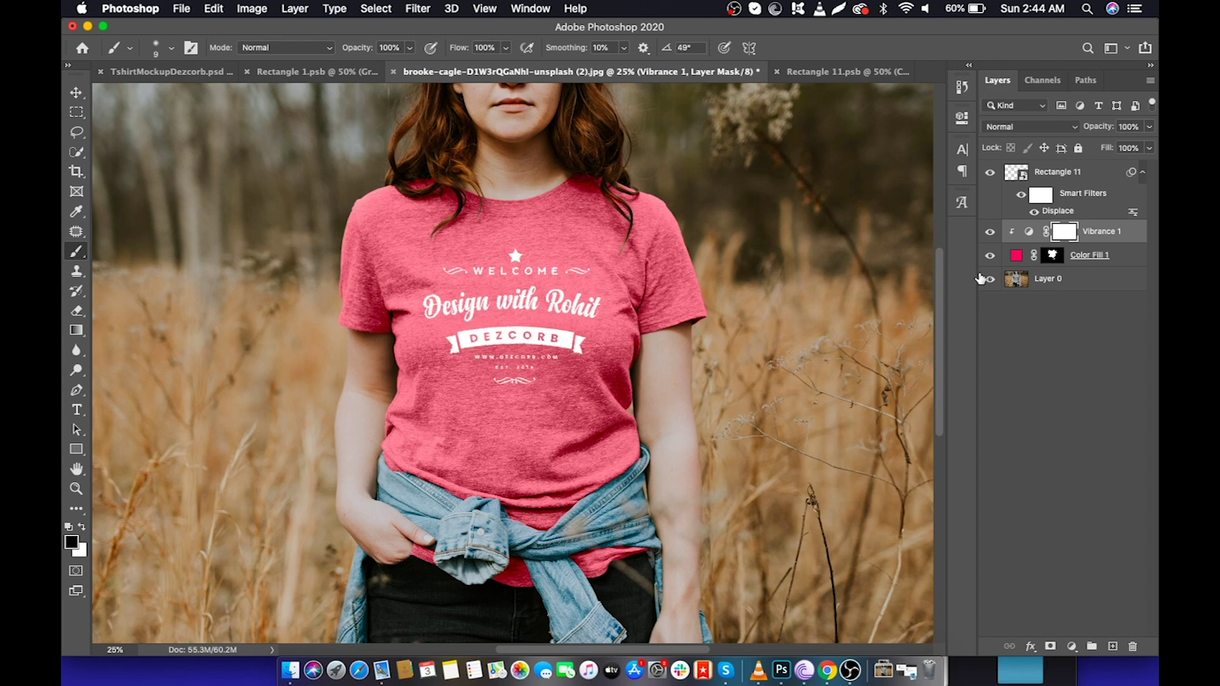
Recolour the Color Fill 1 layer from pink to a dark olive so the shirt takes on that colour.
{"action": "double_click", "coordinate": [1017, 257]}
{"action": "mouse_move", "coordinate": [980, 306]}
{"action": "left_mouse_down"}
{"action": "mouse_move", "coordinate": [973, 397]}
{"action": "mouse_move", "coordinate": [928, 398]}
{"action": "mouse_move", "coordinate": [976, 419]}
{"action": "mouse_move", "coordinate": [977, 463]}
{"action": "left_mouse_up"}
{"action": "left_click", "coordinate": [926, 374]}
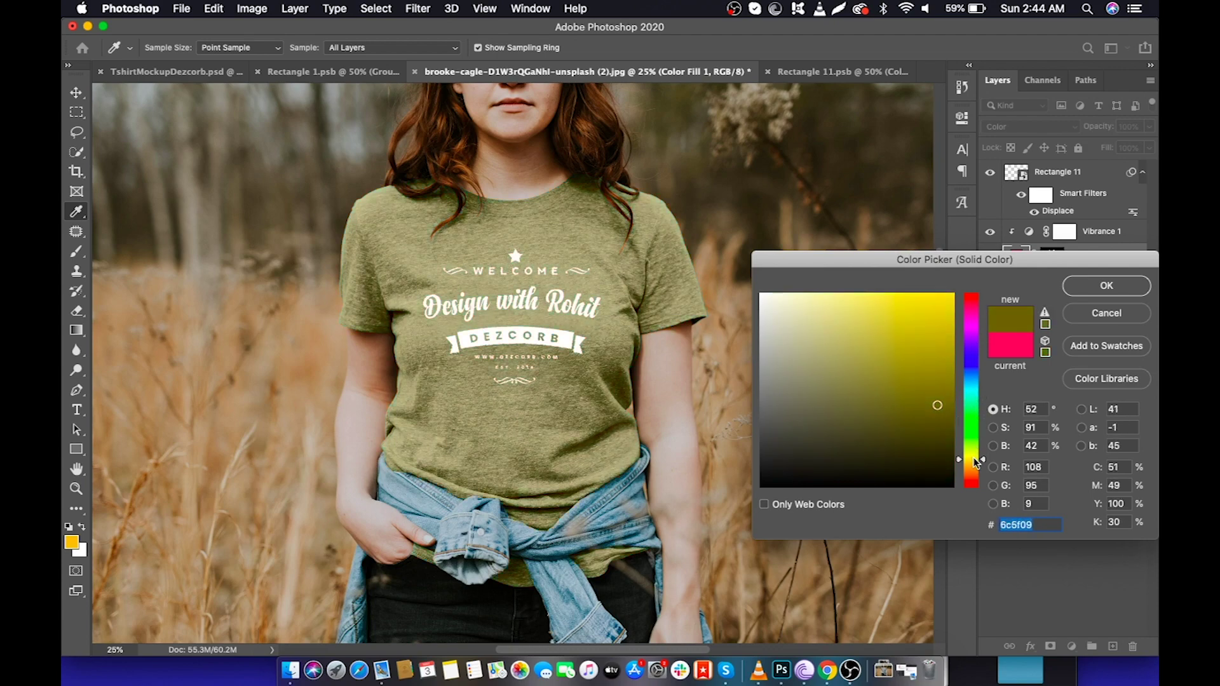
{"action": "left_click_drag", "start_coordinate": [939, 410], "coordinate": [942, 418]}
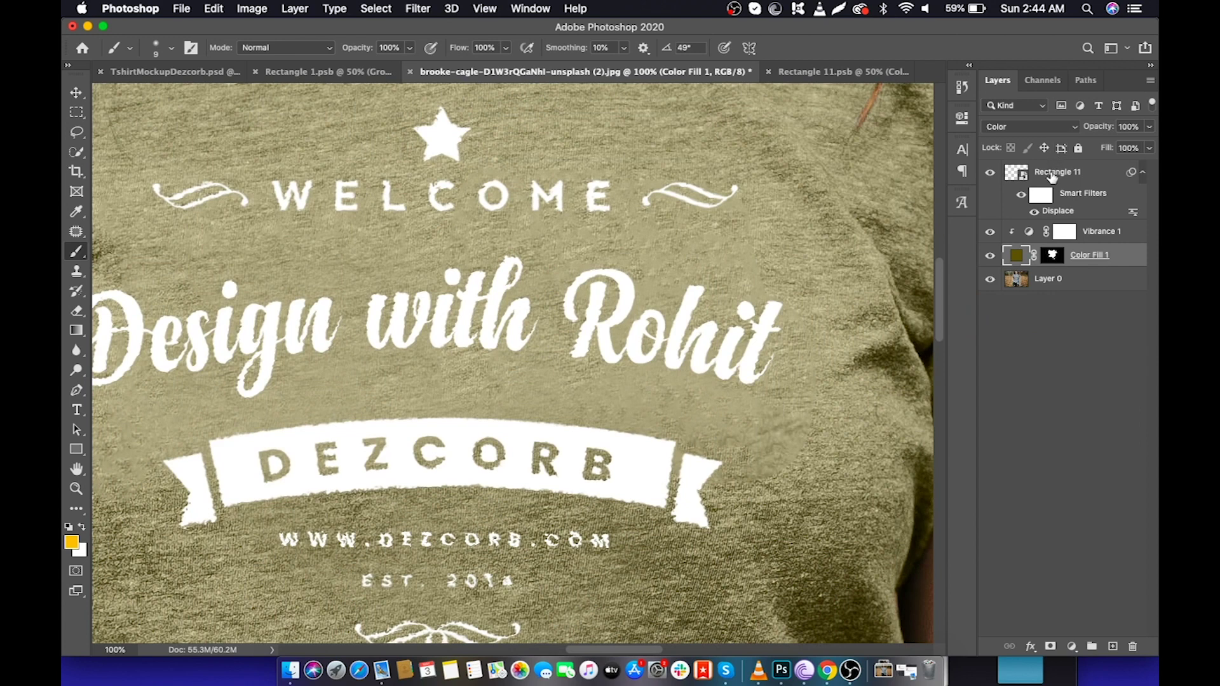
In the Rectangle 11 layer's blending options, split the Blend If underlying-layer white point to 161 / 182.
{"action": "left_click", "coordinate": [1053, 174]}
{"action": "right_click", "coordinate": [1053, 175]}
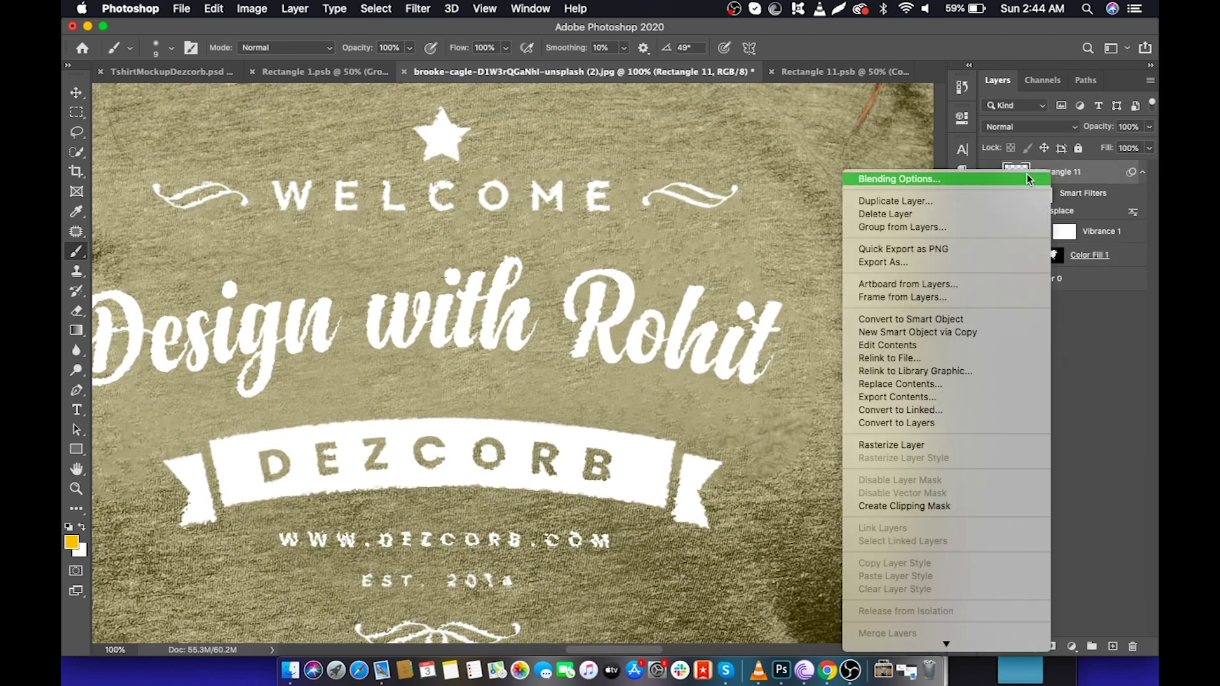
{"action": "left_click", "coordinate": [1029, 180]}
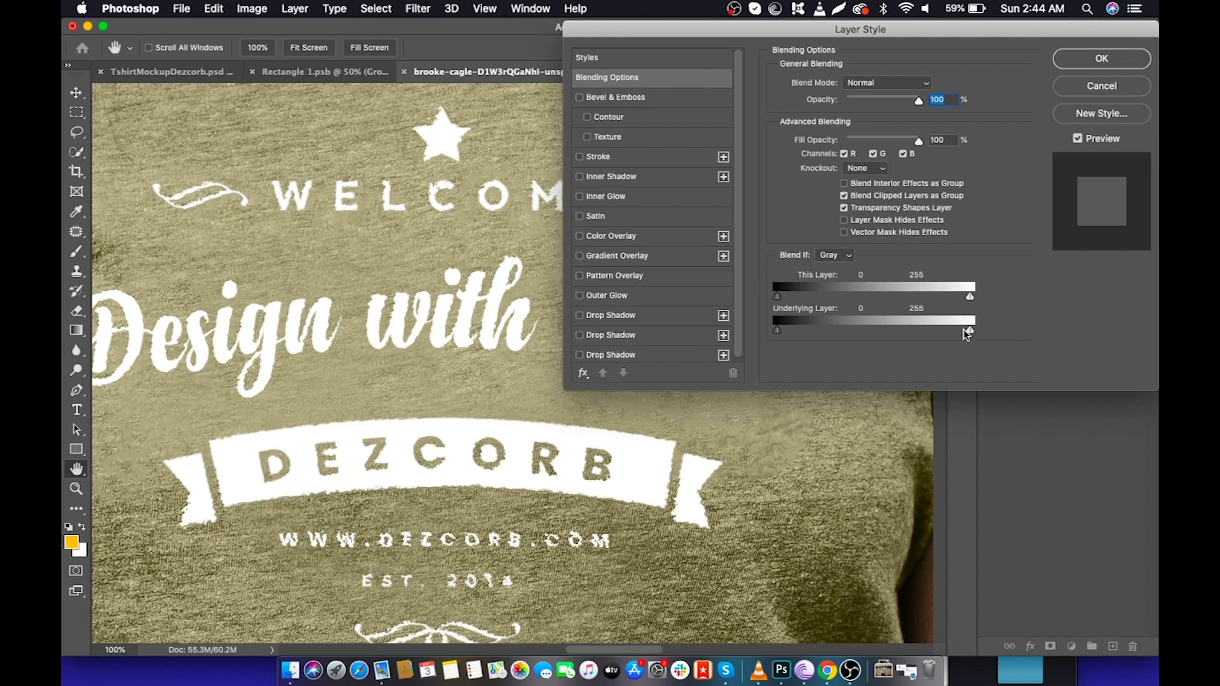
{"action": "left_click_drag", "start_coordinate": [970, 331], "coordinate": [898, 336]}
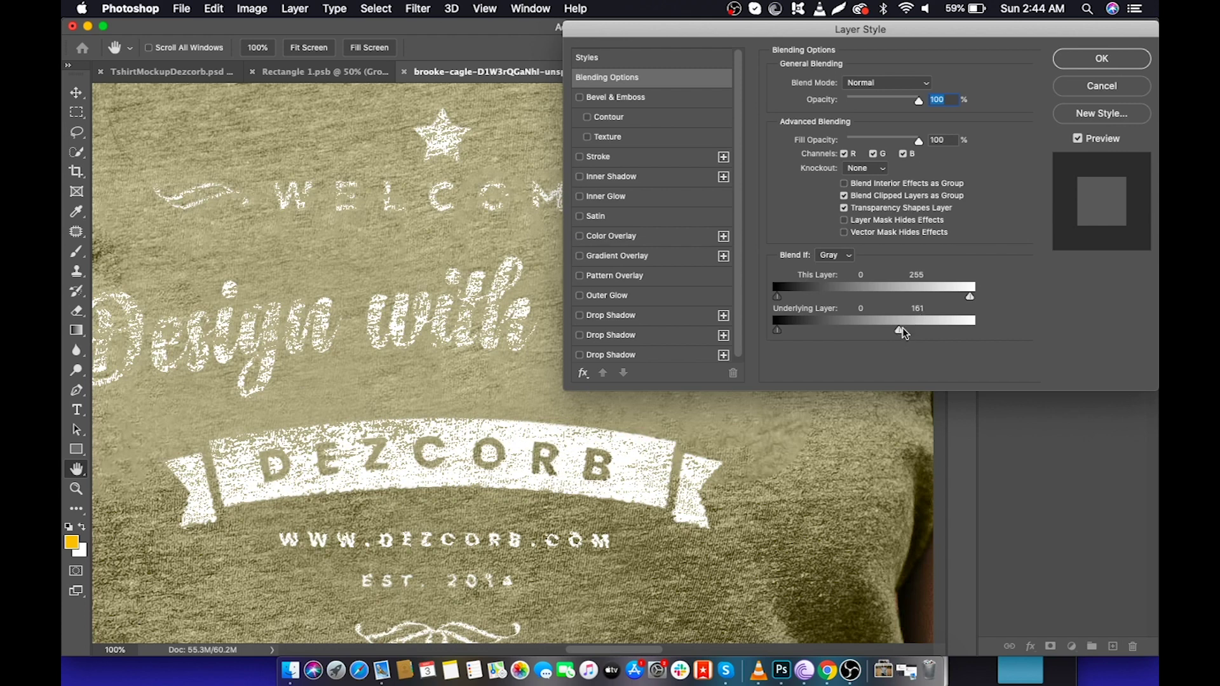
{"action": "left_click_drag", "start_coordinate": [899, 331], "coordinate": [911, 335]}
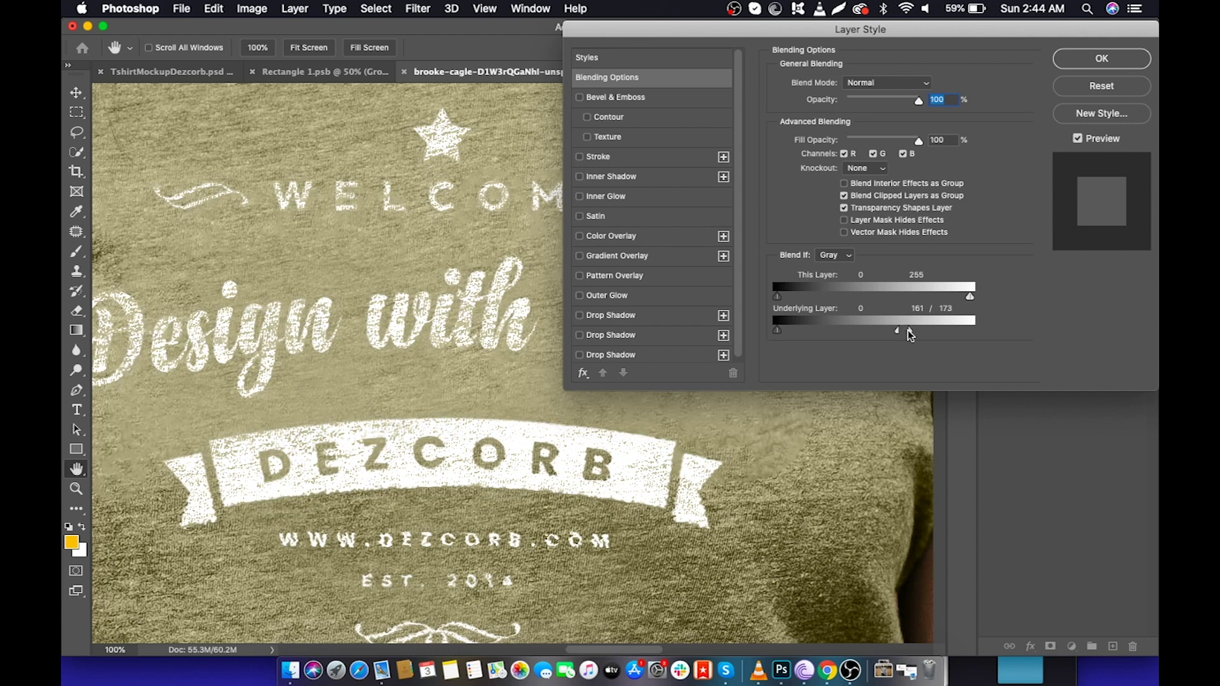
{"action": "left_click_drag", "start_coordinate": [912, 335], "coordinate": [920, 335]}
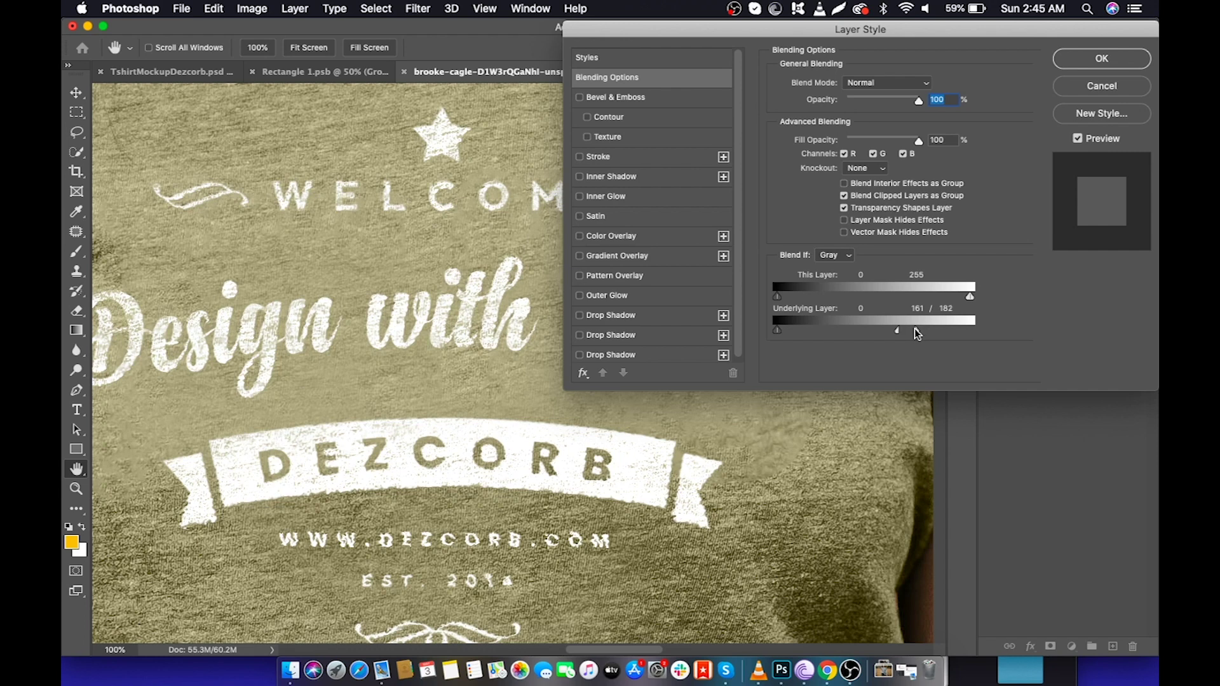
{"action": "key", "text": "Return"}
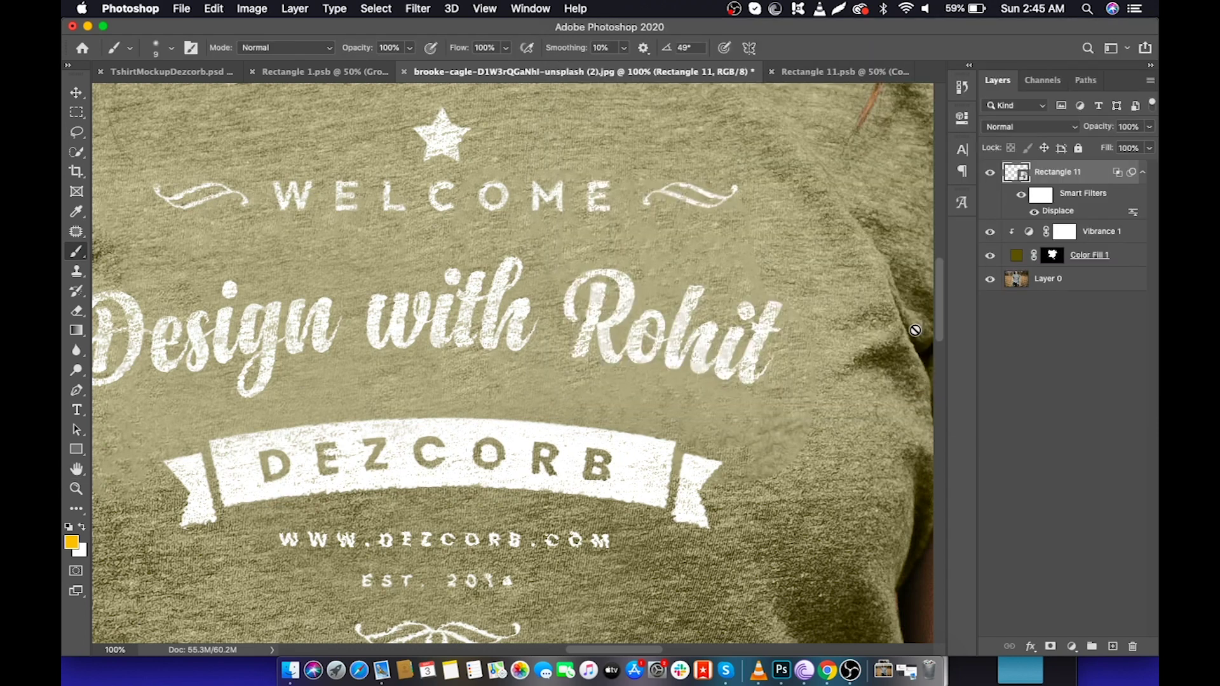
Examine how the fabric texture shows through the logo artwork, both close up and across the whole shirt.
{"action": "key", "text": "super+equal"}
{"action": "key", "text": "super+equal"}
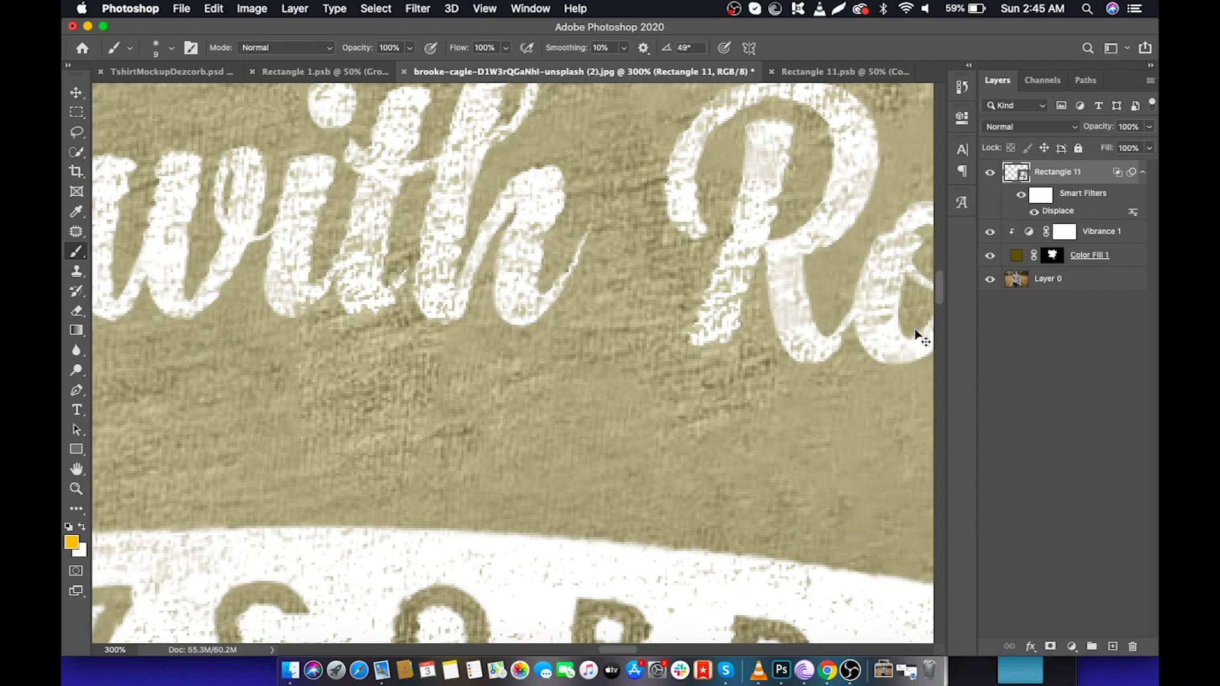
{"action": "key", "text": "super+minus"}
{"action": "key", "text": "super+minus"}
{"action": "key", "text": "super+minus"}
{"action": "key", "text": "super+minus"}
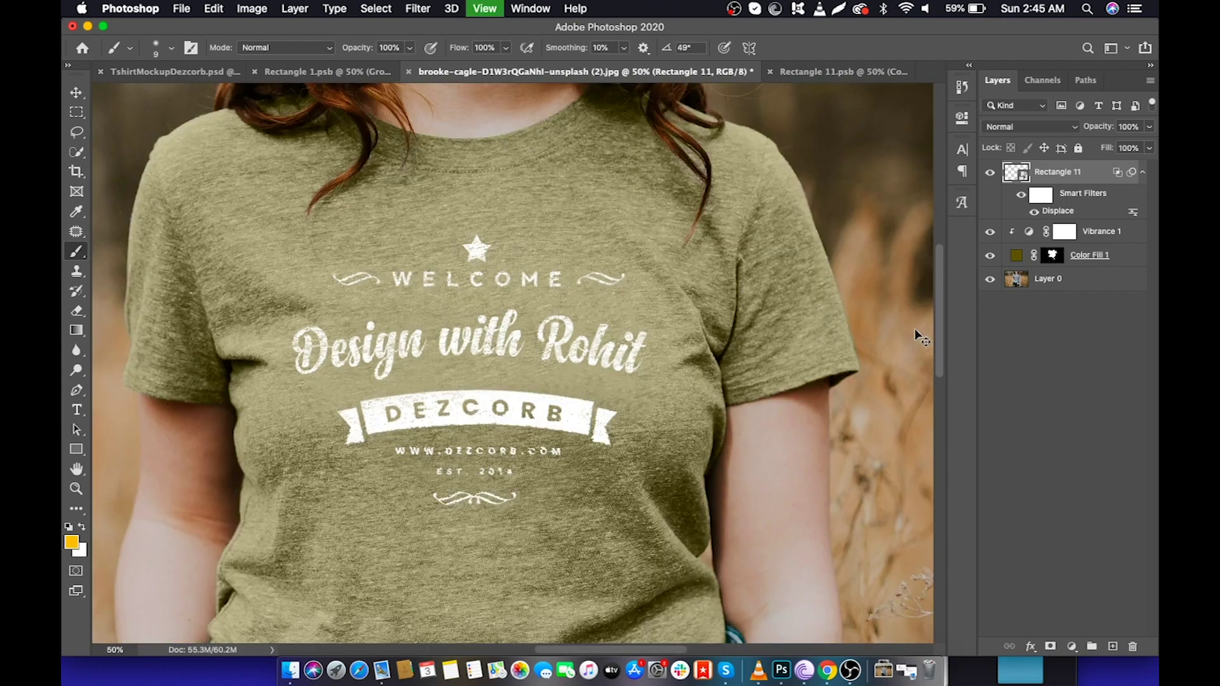
{"action": "key", "text": "super+minus"}
Open the Rectangle 11 smart object's contents and change its clipped Color Fill 1 from white to dark red.
{"action": "right_click", "coordinate": [1058, 178]}
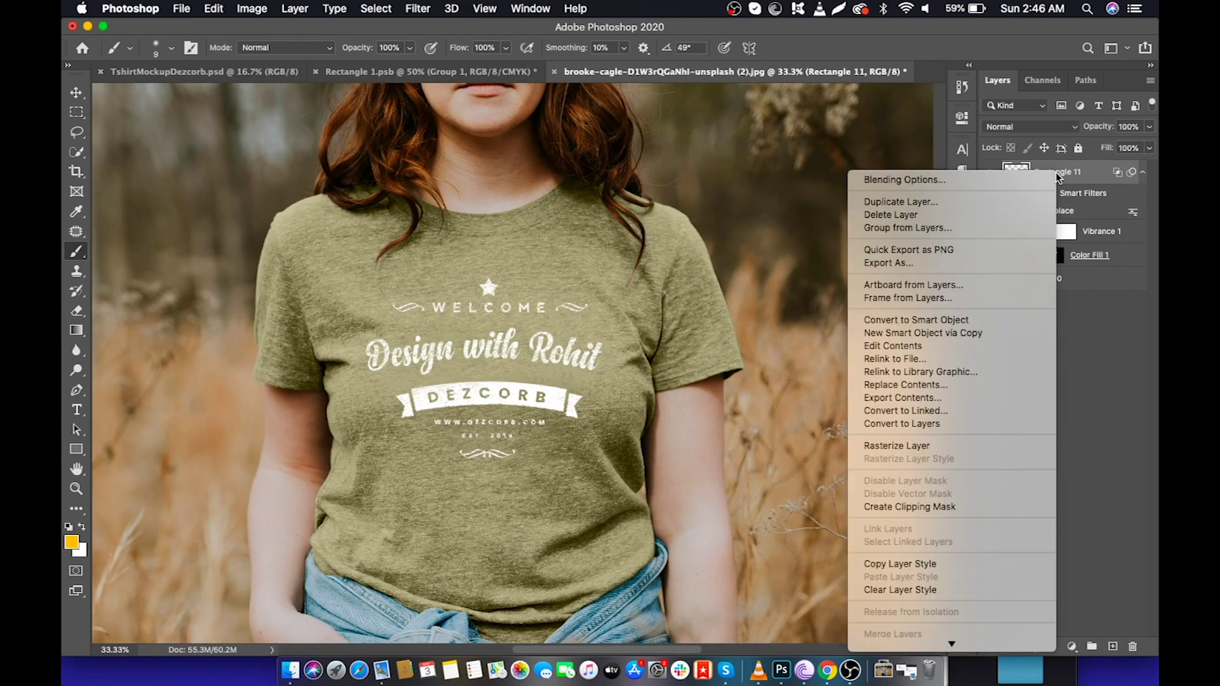
{"action": "left_click", "coordinate": [979, 349]}
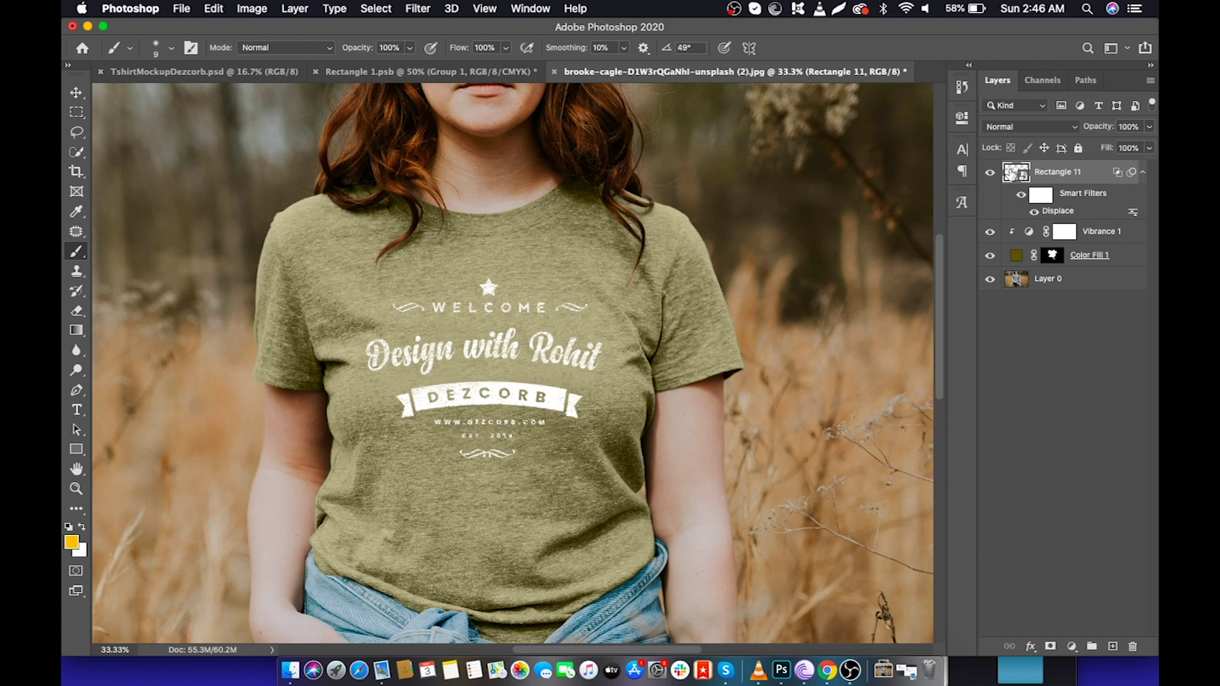
{"action": "double_click", "coordinate": [1010, 173]}
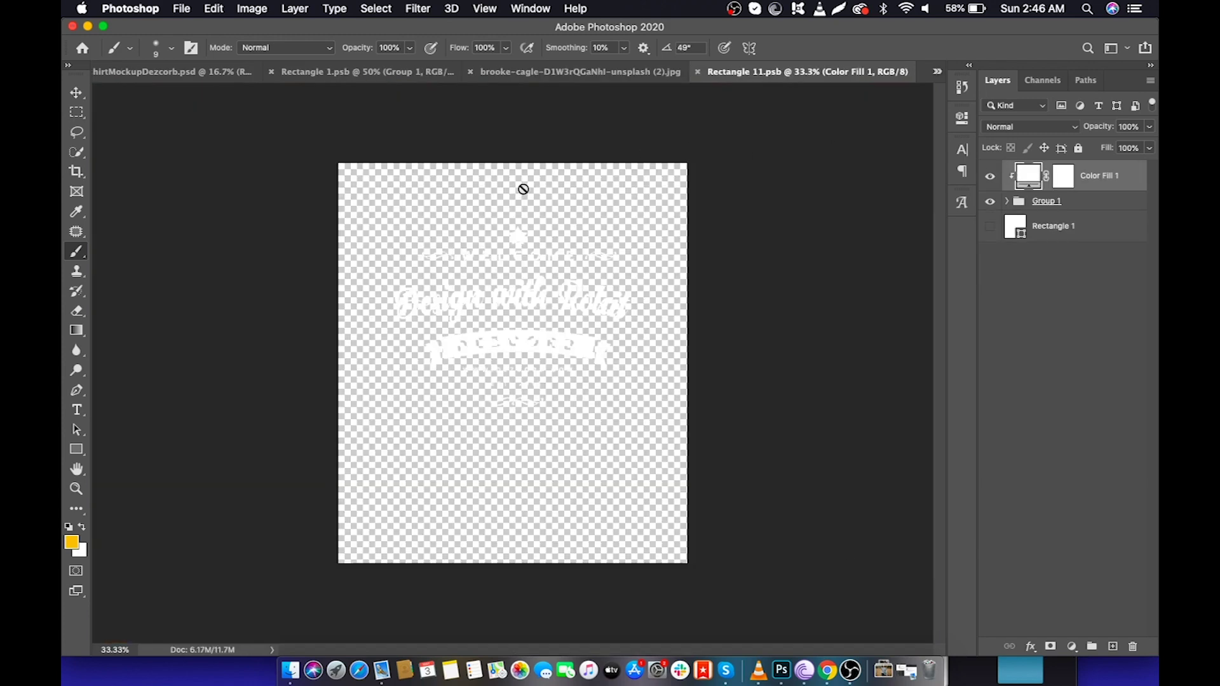
{"action": "double_click", "coordinate": [1025, 176]}
{"action": "left_click", "coordinate": [928, 401]}
{"action": "left_click", "coordinate": [1107, 286]}
Save the smart object's contents and return to the T-shirt photo document to view the updated logo up close.
{"action": "left_click", "coordinate": [181, 8]}
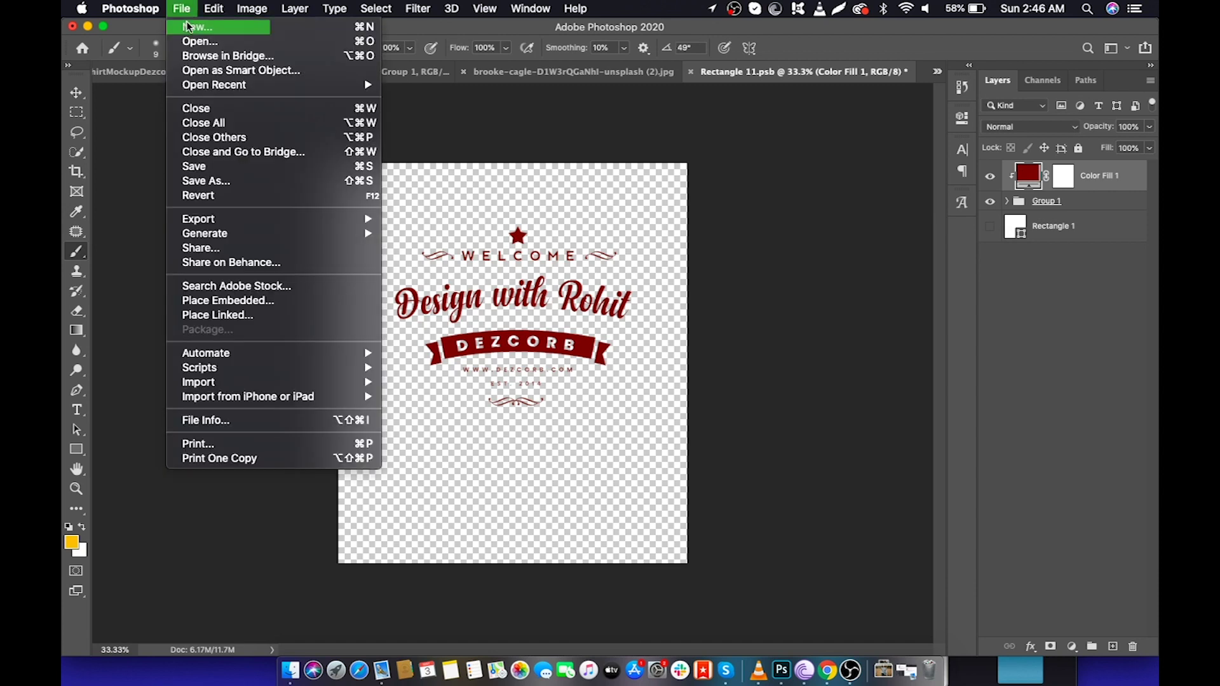
{"action": "left_click", "coordinate": [221, 168]}
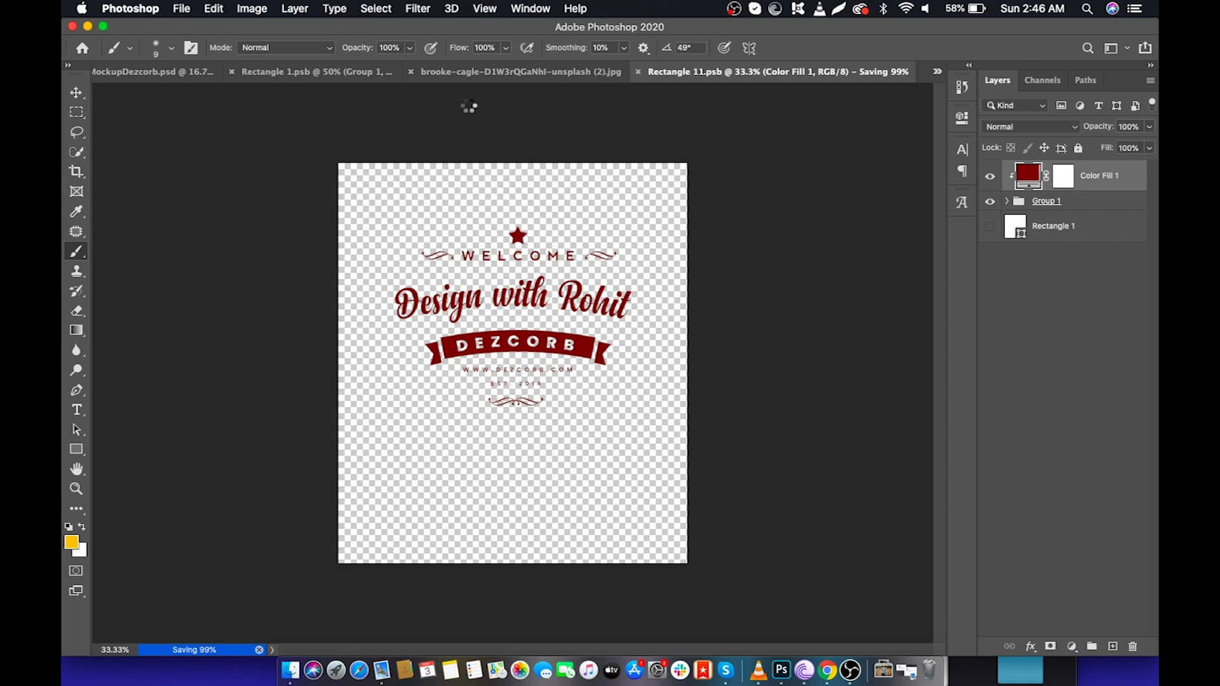
{"action": "left_click", "coordinate": [501, 75]}
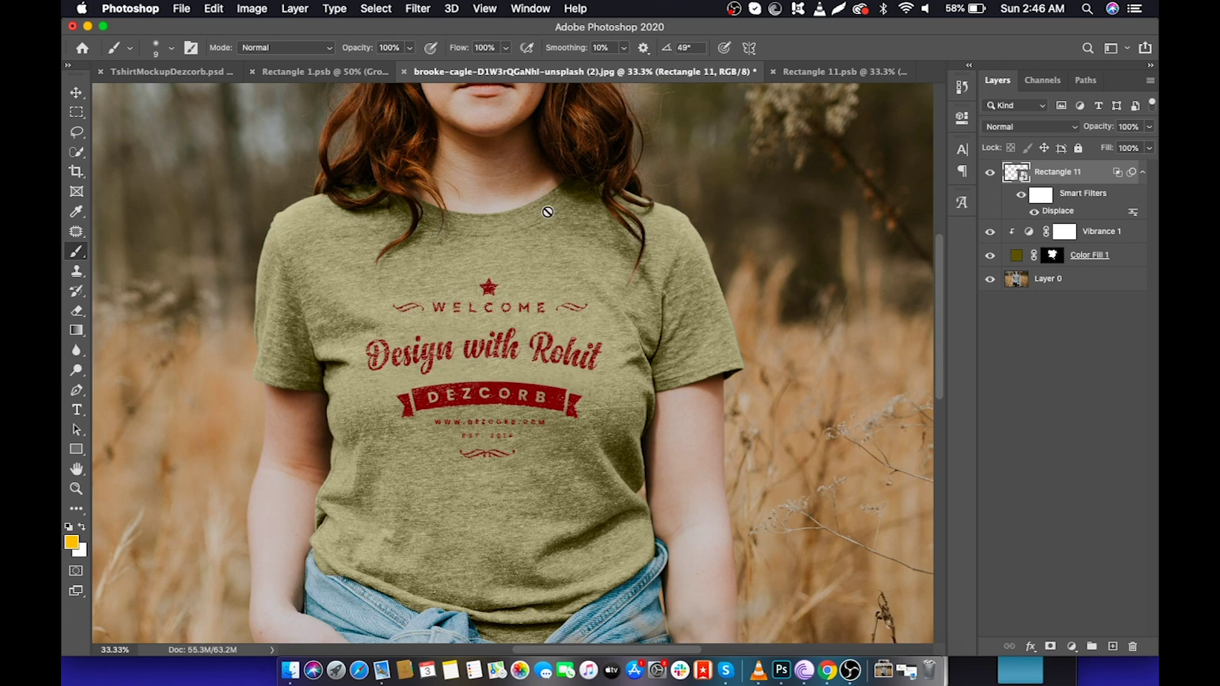
{"action": "key", "text": "super+plus"}
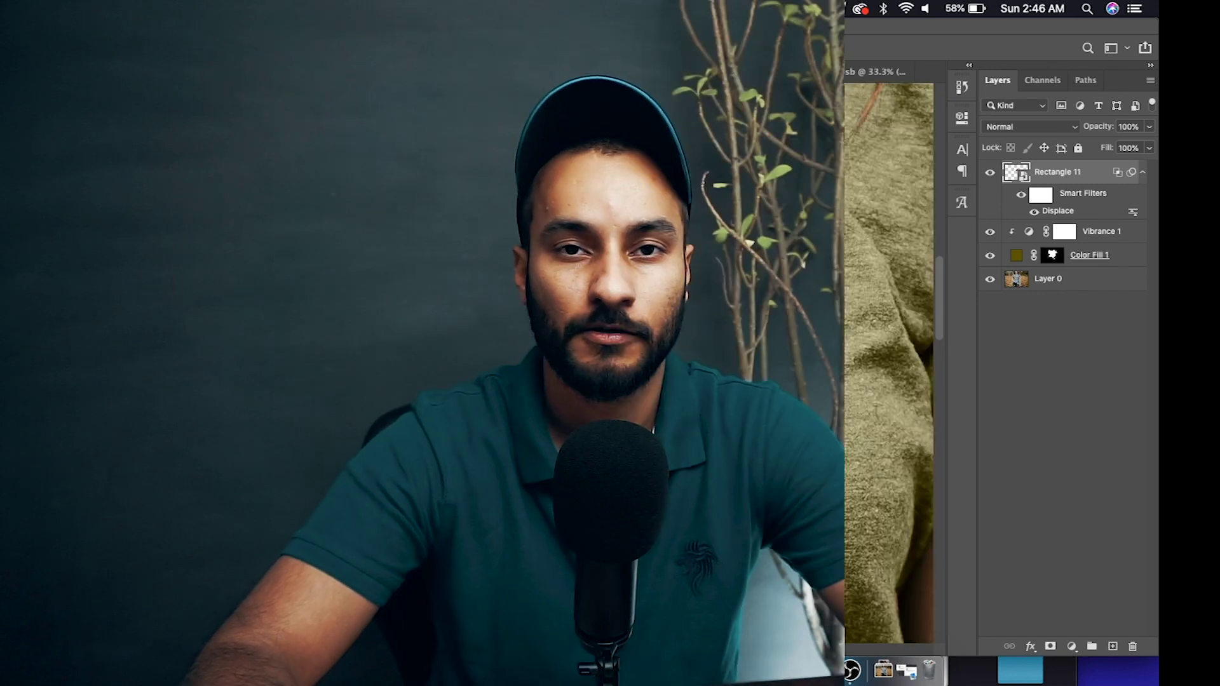